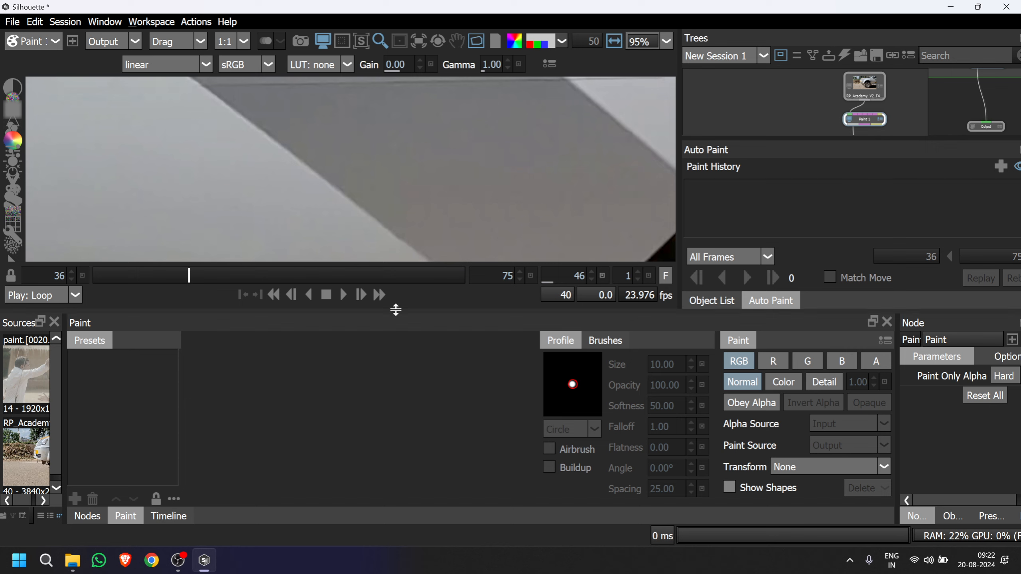
# Activate the Clone brush in the Paint node to work on the vehicle's K2K sticker.
pyautogui.scroll(-4, 341, 186)
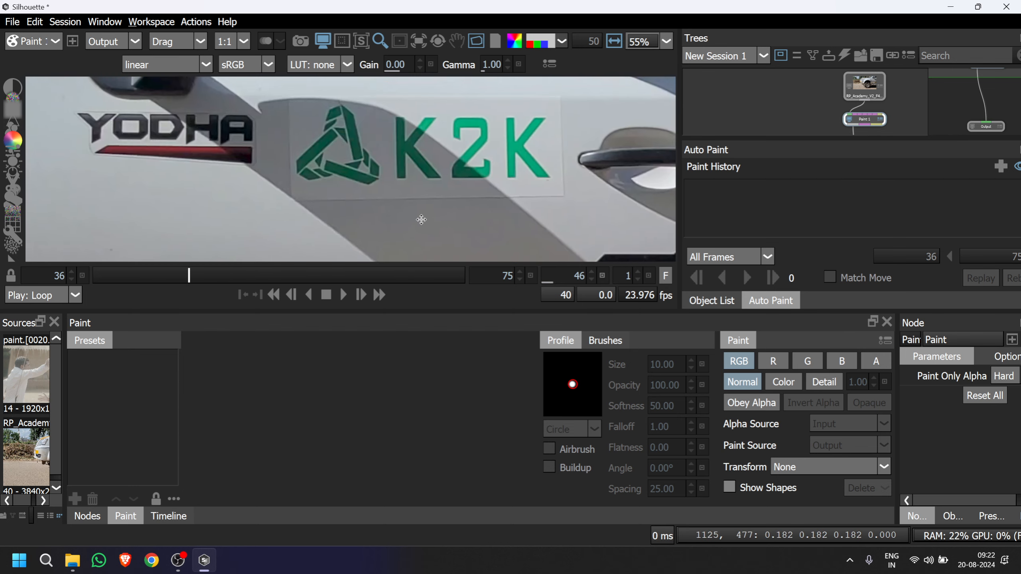
pyautogui.scroll(2, 407, 176)
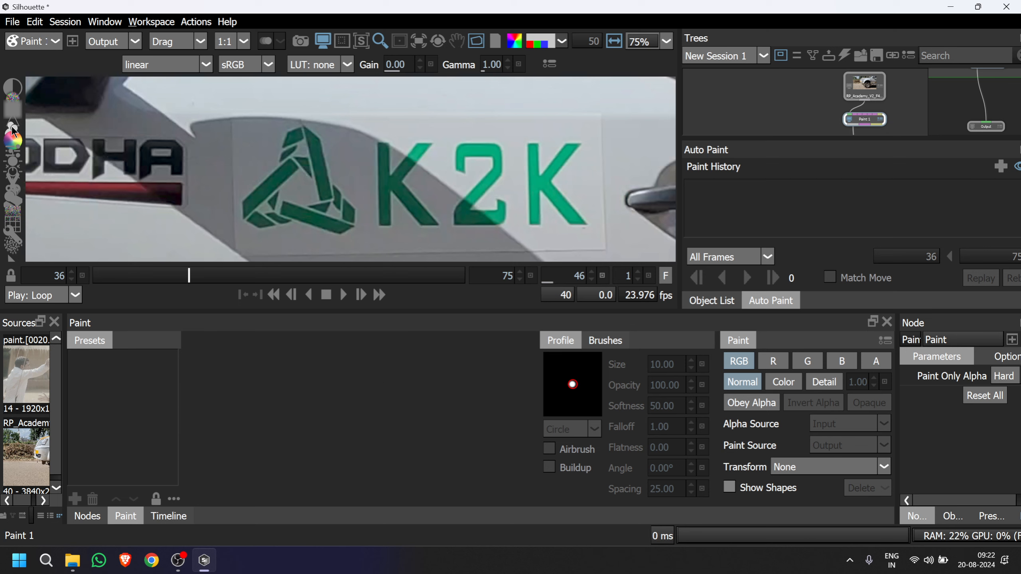
pyautogui.click(13, 130)
pyautogui.scroll(3, 268, 174)
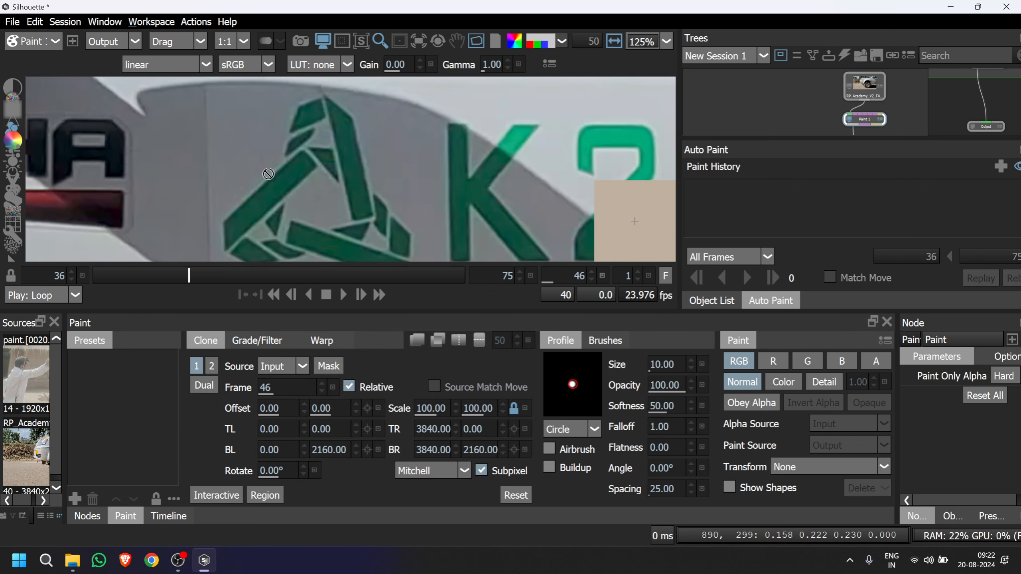
# Save the project under the name ab23 in the Silhouette Projects folder.
pyautogui.hotkey('ctrl', 's')
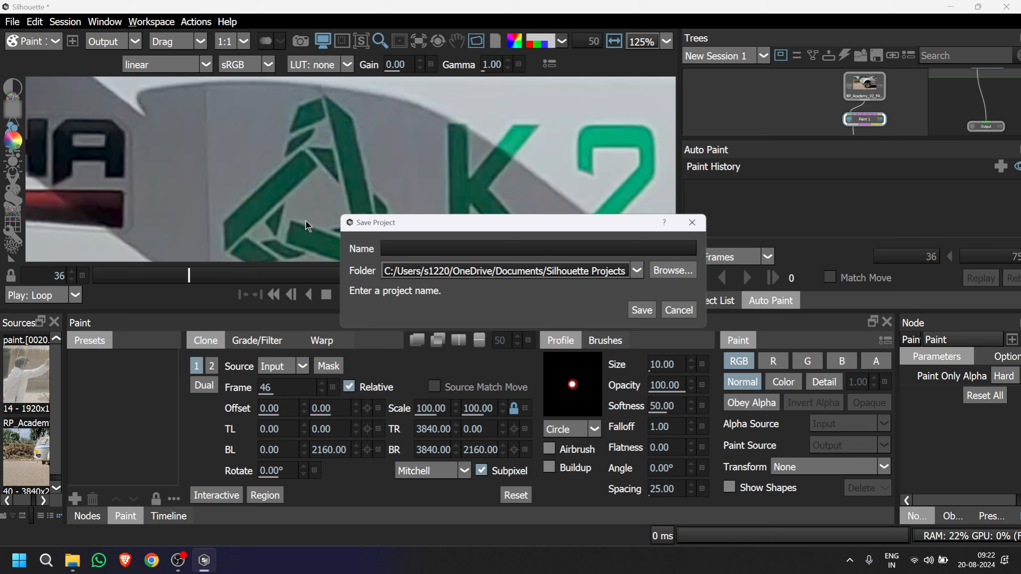
pyautogui.write('ab23')
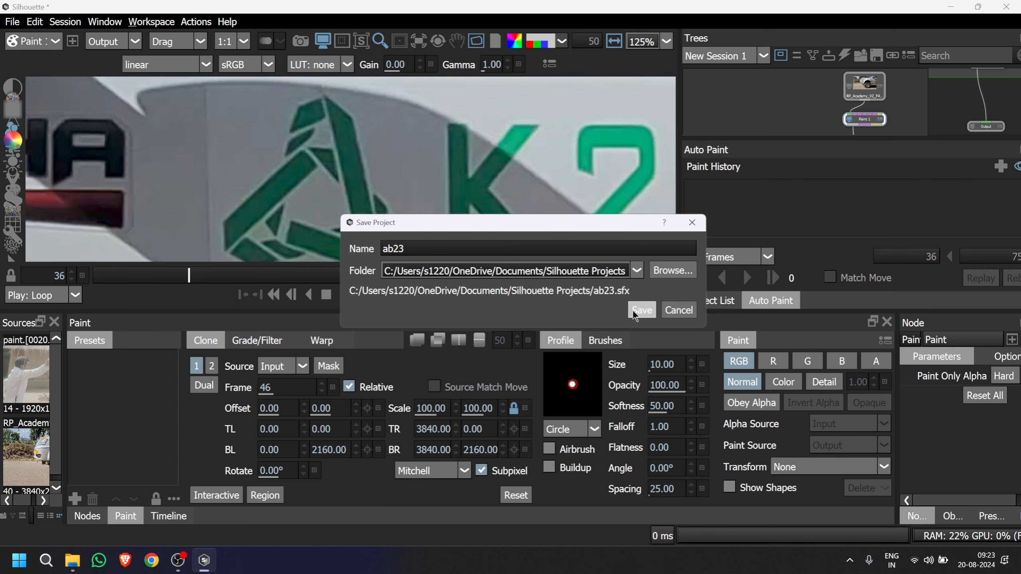
pyautogui.click(633, 310)
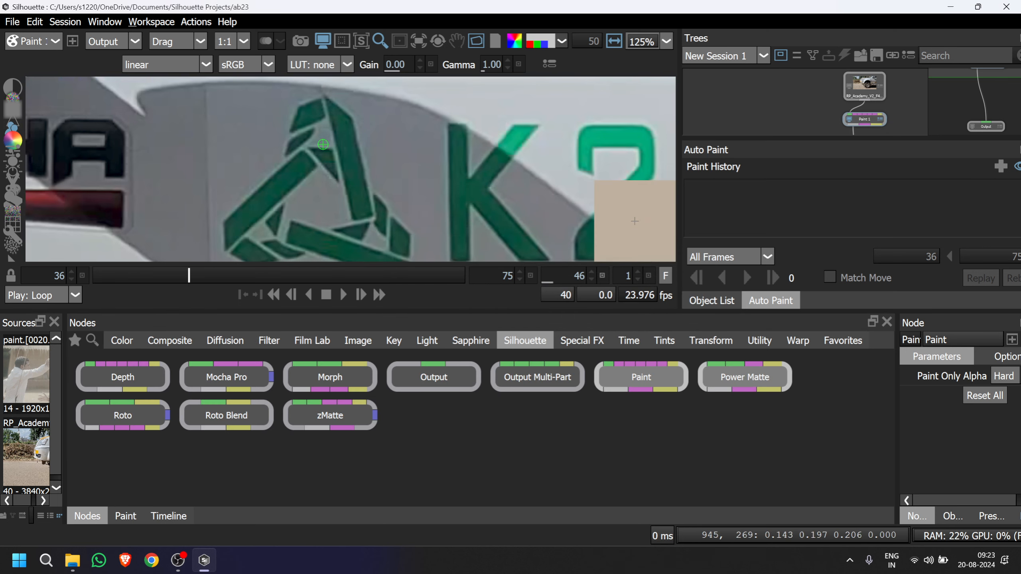
# Try cloning the clean grey panel over the upper part of the triangle logo.
pyautogui.scroll(2, 317, 153)
pyautogui.scroll(5, 305, 162)
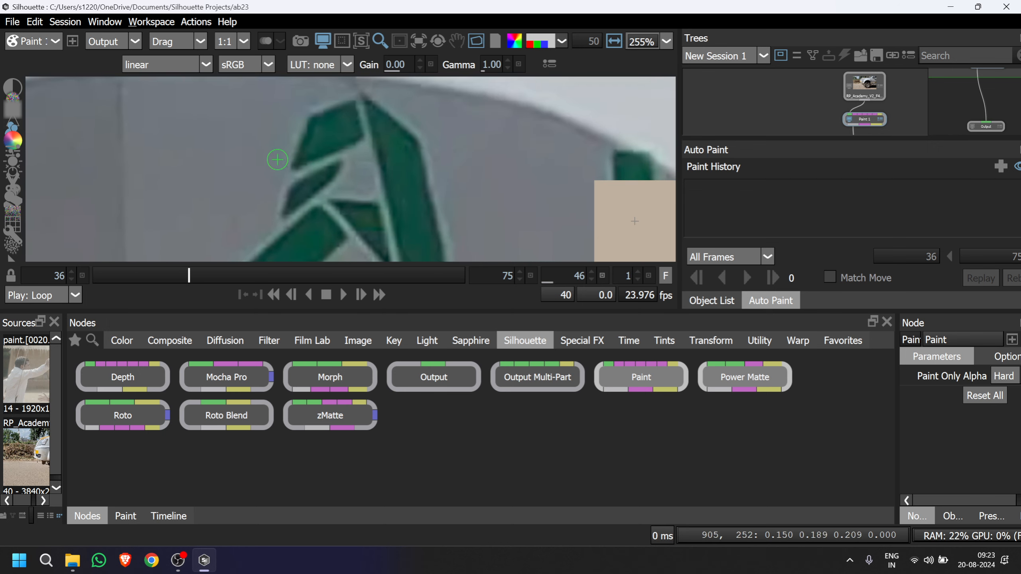
pyautogui.moveTo(244, 129); pyautogui.dragTo(269, 164)
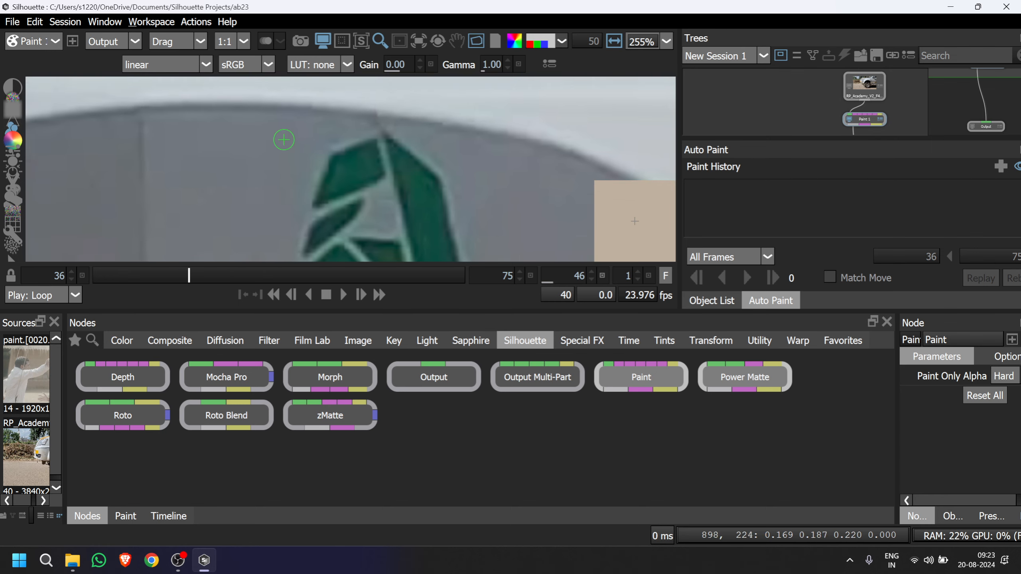
pyautogui.keyDown('ctrl'); pyautogui.moveTo(284, 140); pyautogui.dragTo(299, 140); pyautogui.keyUp('ctrl')
pyautogui.moveTo(337, 146)
pyautogui.mouseDown()
pyautogui.moveTo(320, 182)
pyautogui.moveTo(321, 213)
pyautogui.moveTo(317, 203)
pyautogui.mouseUp()
pyautogui.hotkey('ctrl', 'z')
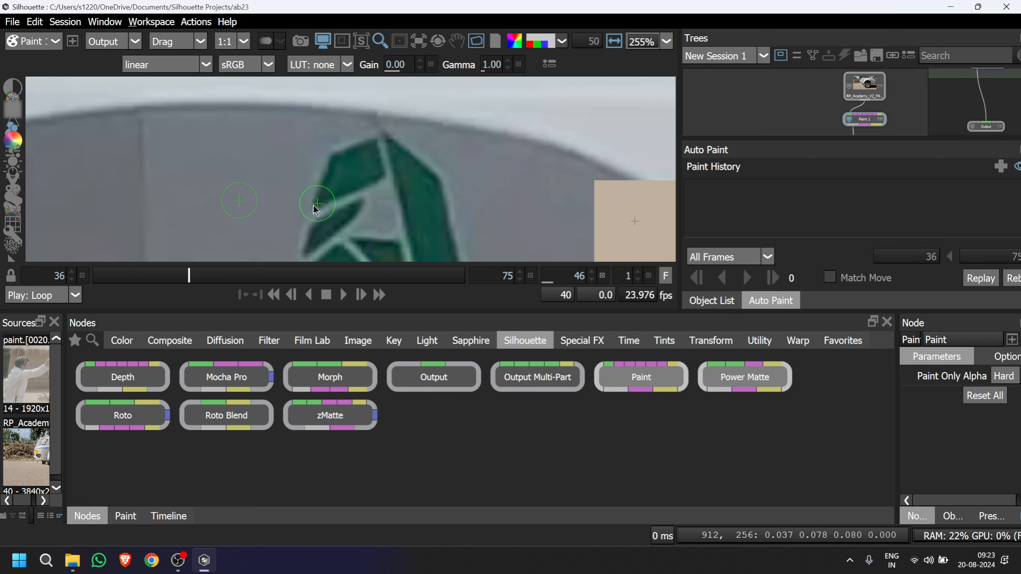
# Try sRGB as the viewer's source colour space on the sticker shot, and return it to linear.
pyautogui.click(209, 63)
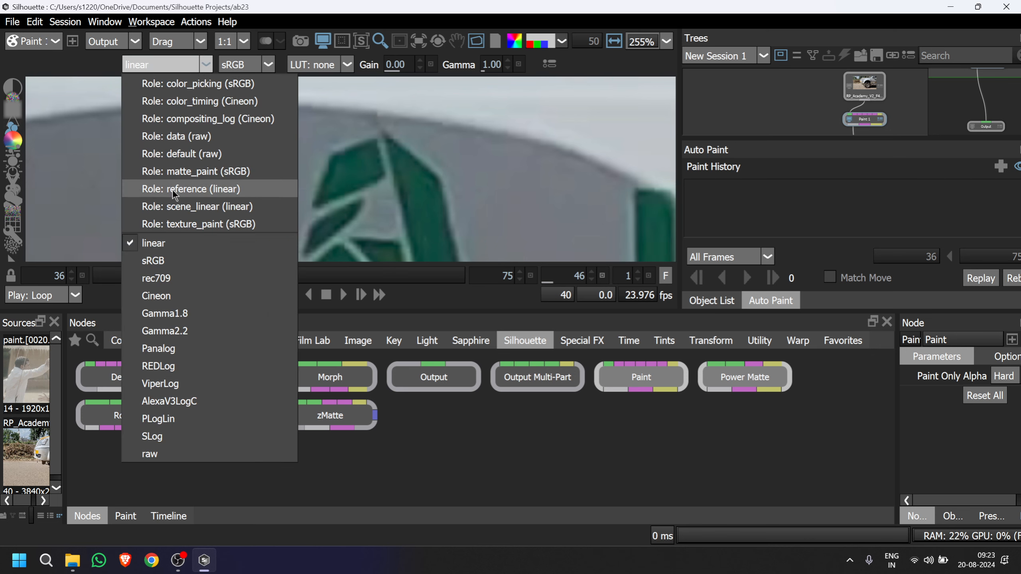
pyautogui.click(153, 260)
pyautogui.scroll(-1, 363, 193)
pyautogui.scroll(-8, 363, 194)
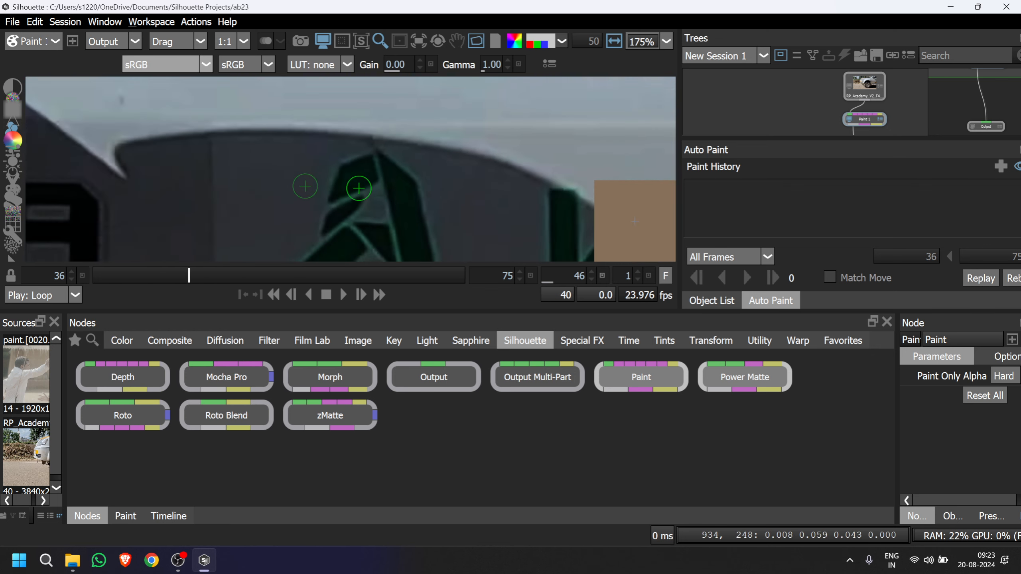
pyautogui.scroll(3, 351, 194)
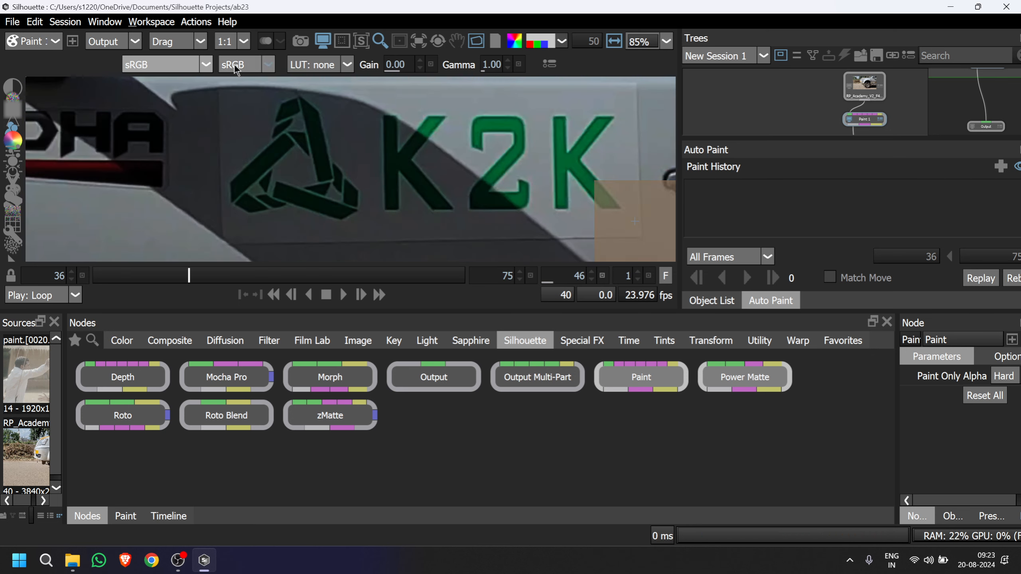
pyautogui.click(206, 64)
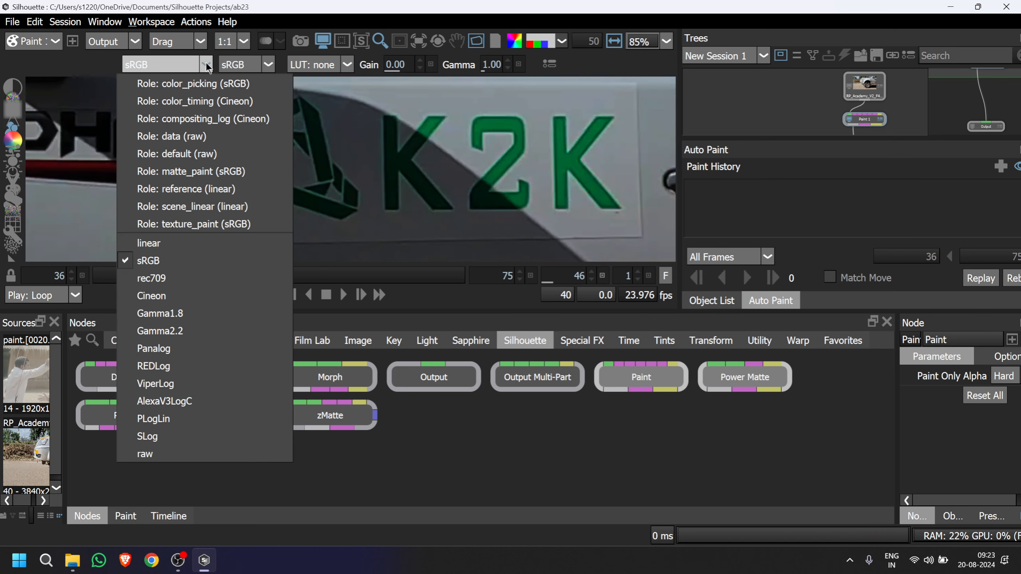
pyautogui.click(159, 242)
# Clone the clean grey panel beside the triangle logo over its upper left edge.
pyautogui.scroll(5, 341, 165)
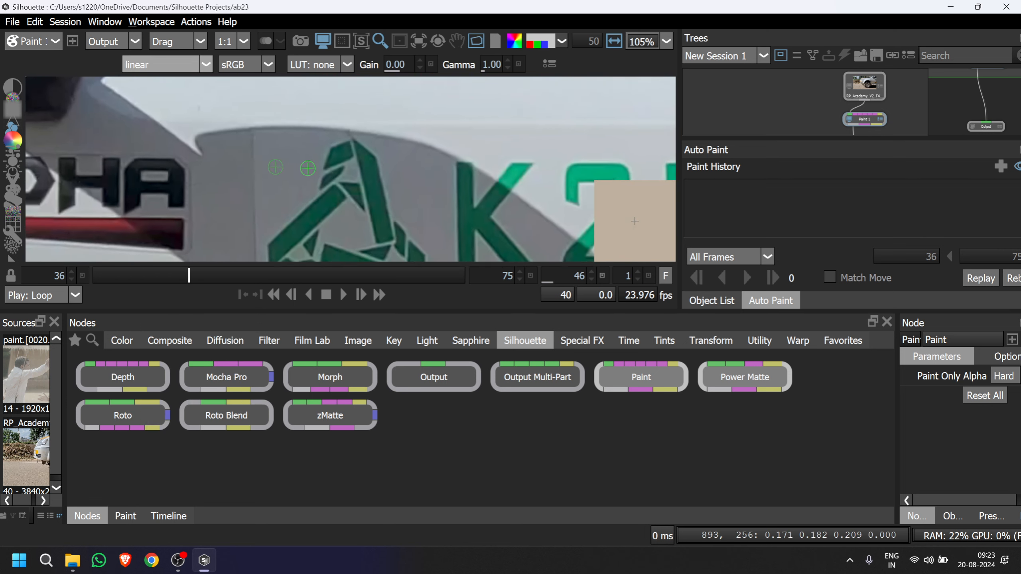
pyautogui.moveTo(338, 159); pyautogui.dragTo(329, 209)
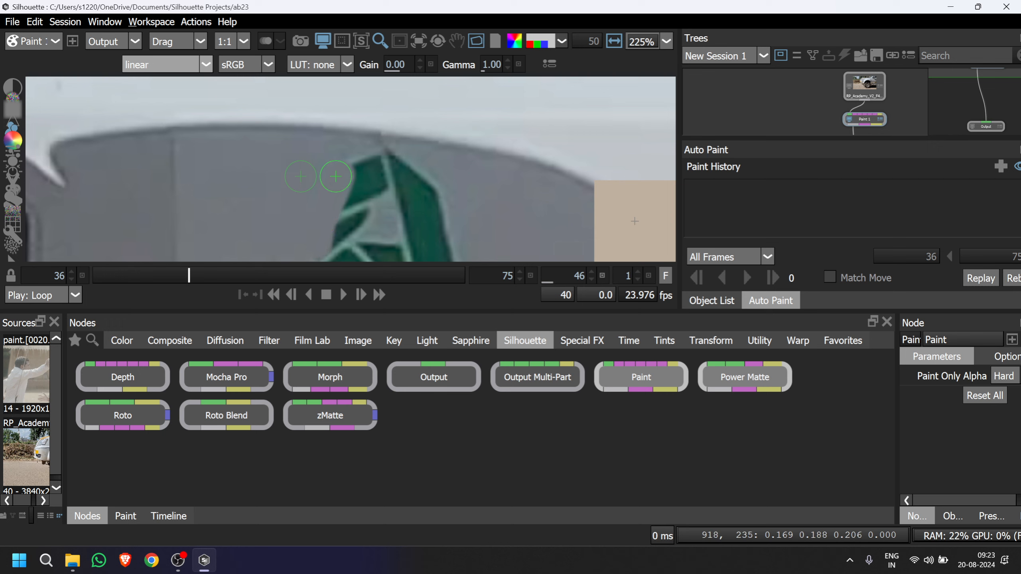
pyautogui.moveTo(341, 165)
pyautogui.mouseDown()
pyautogui.moveTo(353, 162)
pyautogui.moveTo(354, 172)
pyautogui.moveTo(377, 122)
pyautogui.moveTo(354, 145)
pyautogui.moveTo(388, 120)
pyautogui.mouseUp()
pyautogui.scroll(-1, 356, 187)
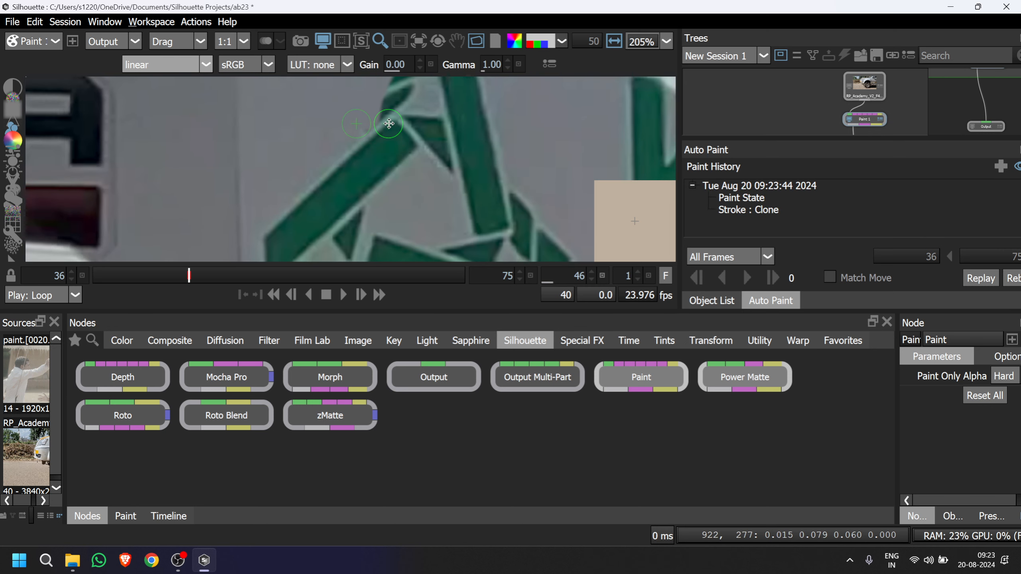
pyautogui.moveTo(333, 190)
pyautogui.mouseDown()
pyautogui.moveTo(339, 165)
pyautogui.moveTo(319, 151)
pyautogui.mouseUp()
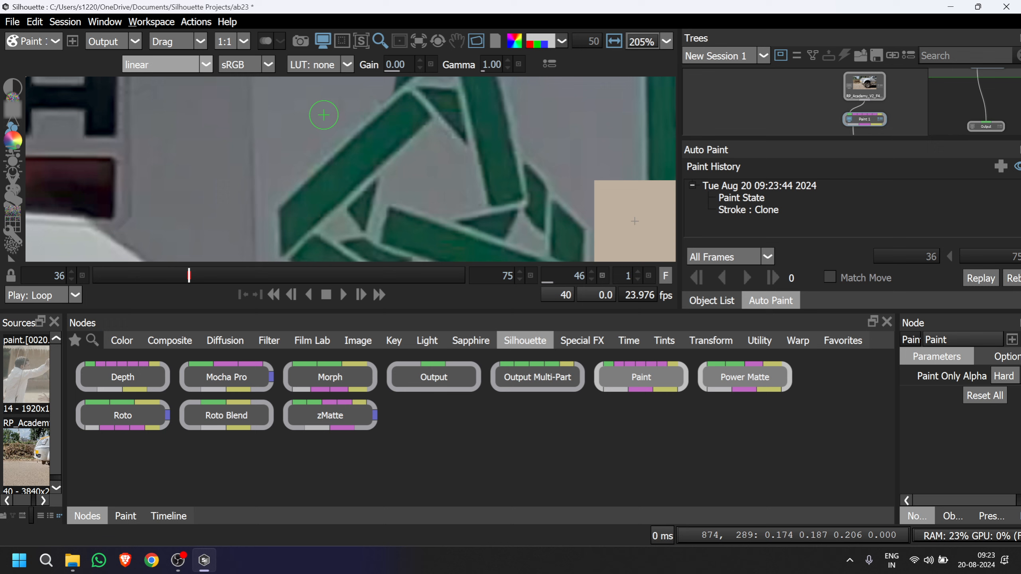
# Clone the grey panel from below over the triangle logo's bottom bar and the green strip just above it.
pyautogui.moveTo(324, 115)
pyautogui.mouseDown()
pyautogui.moveTo(294, 195)
pyautogui.moveTo(329, 177)
pyautogui.moveTo(296, 193)
pyautogui.moveTo(308, 163)
pyautogui.moveTo(292, 161)
pyautogui.moveTo(288, 208)
pyautogui.moveTo(322, 205)
pyautogui.moveTo(323, 163)
pyautogui.mouseUp()
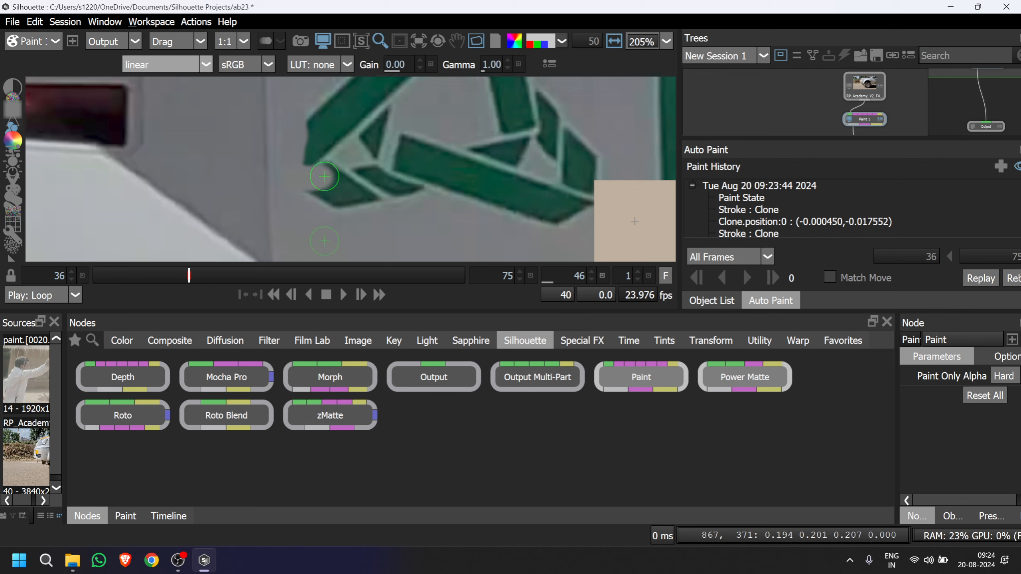
pyautogui.moveTo(324, 177); pyautogui.dragTo(534, 175)
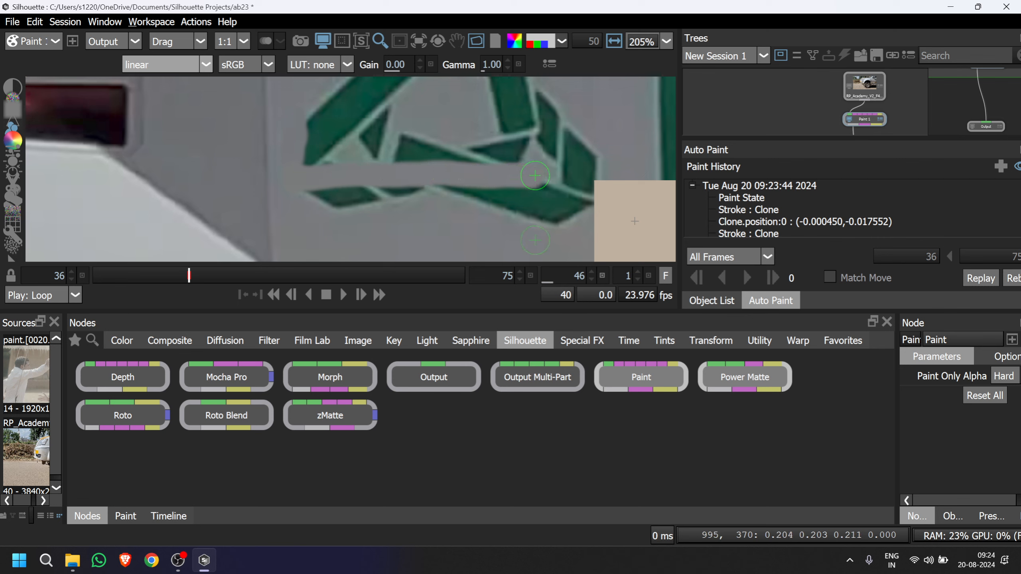
pyautogui.scroll(-2, 335, 194)
pyautogui.moveTo(333, 209)
pyautogui.mouseDown()
pyautogui.moveTo(328, 175)
pyautogui.moveTo(335, 191)
pyautogui.moveTo(317, 206)
pyautogui.moveTo(317, 160)
pyautogui.moveTo(295, 161)
pyautogui.moveTo(421, 158)
pyautogui.moveTo(312, 161)
pyautogui.moveTo(352, 153)
pyautogui.moveTo(323, 179)
pyautogui.moveTo(387, 170)
pyautogui.moveTo(311, 159)
pyautogui.moveTo(327, 150)
pyautogui.moveTo(492, 146)
pyautogui.mouseUp()
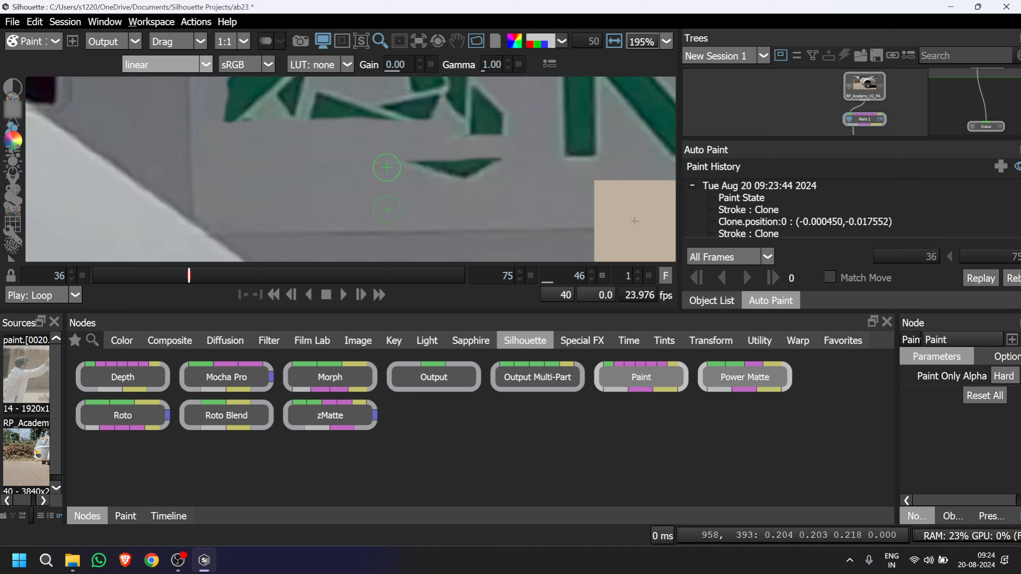
pyautogui.moveTo(391, 204)
pyautogui.mouseDown()
pyautogui.moveTo(390, 185)
pyautogui.moveTo(407, 166)
pyautogui.moveTo(489, 162)
pyautogui.mouseUp()
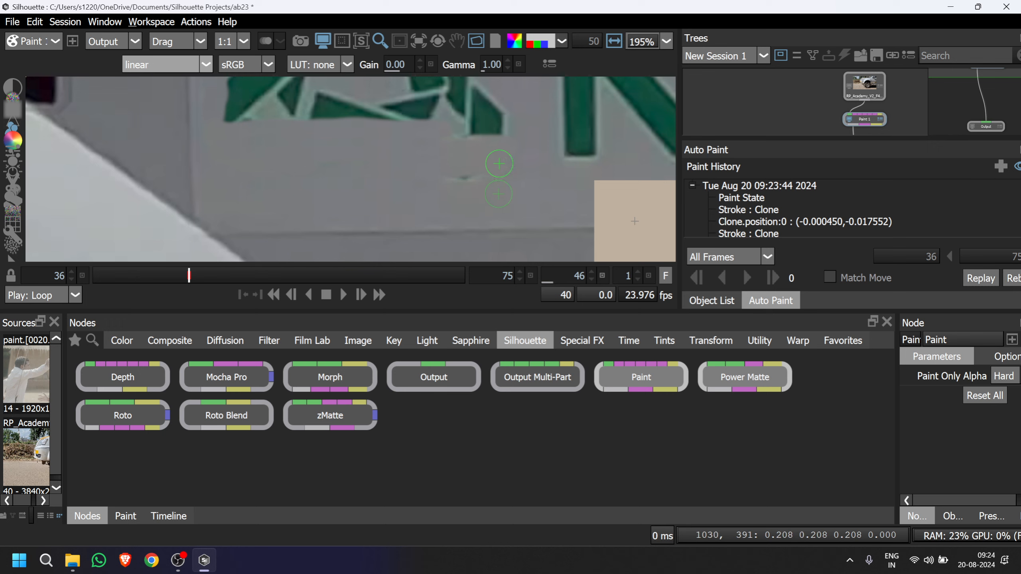
pyautogui.moveTo(421, 182)
pyautogui.mouseDown()
pyautogui.moveTo(497, 182)
pyautogui.moveTo(479, 177)
pyautogui.moveTo(509, 157)
pyautogui.moveTo(414, 227)
pyautogui.moveTo(398, 221)
pyautogui.moveTo(412, 178)
pyautogui.mouseUp()
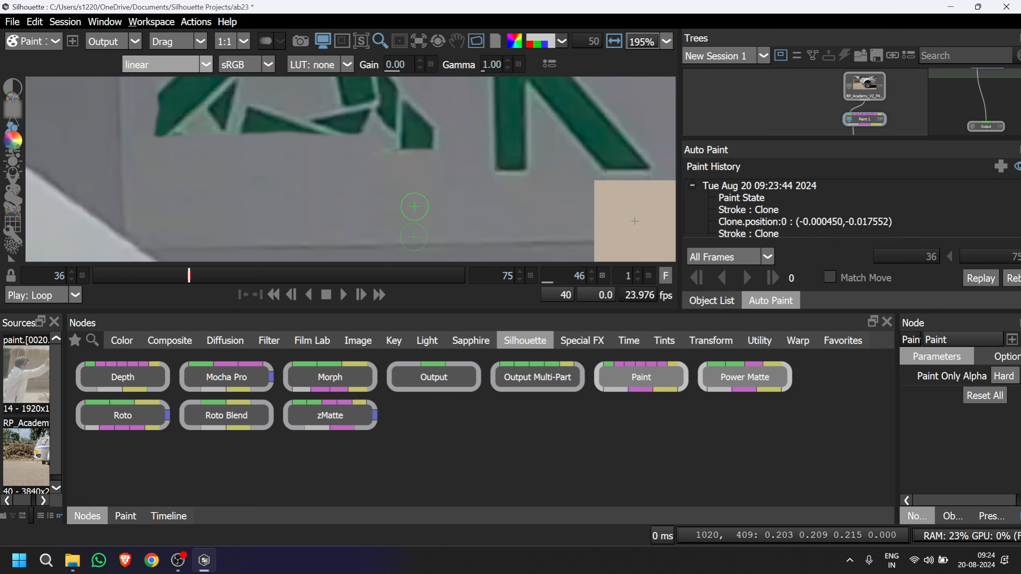
pyautogui.moveTo(411, 214)
pyautogui.mouseDown()
pyautogui.moveTo(410, 122)
pyautogui.moveTo(415, 140)
pyautogui.moveTo(435, 142)
pyautogui.moveTo(433, 132)
pyautogui.moveTo(385, 129)
pyautogui.moveTo(159, 129)
pyautogui.mouseUp()
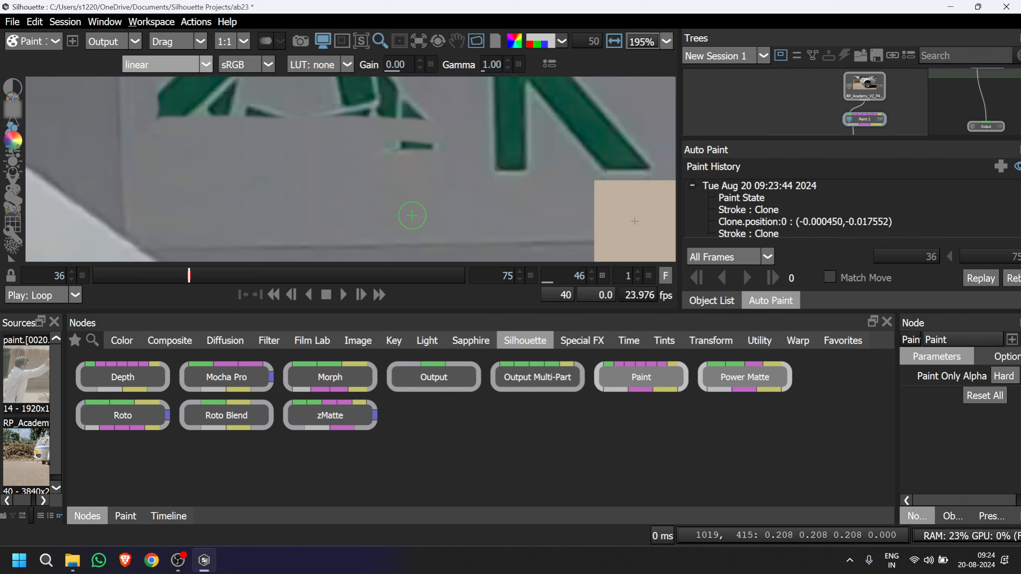
pyautogui.moveTo(407, 165)
pyautogui.mouseDown()
pyautogui.moveTo(395, 145)
pyautogui.moveTo(426, 145)
pyautogui.moveTo(417, 146)
pyautogui.mouseUp()
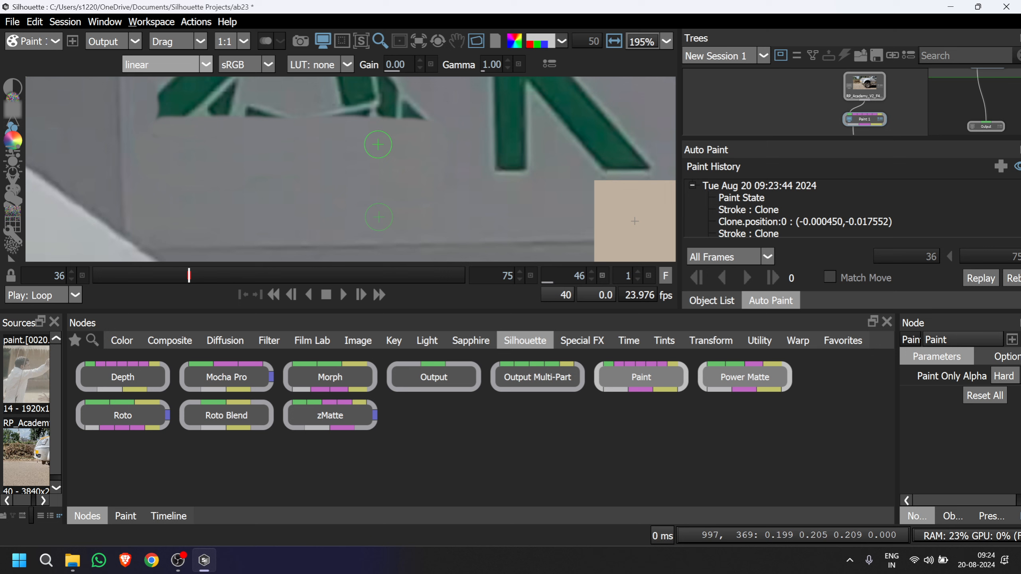
# Paint out a diagonal band of the triangle logo's left leg and its lower right corner with cloned grey panel.
pyautogui.scroll(-3, 417, 146)
pyautogui.moveTo(414, 196); pyautogui.dragTo(410, 228)
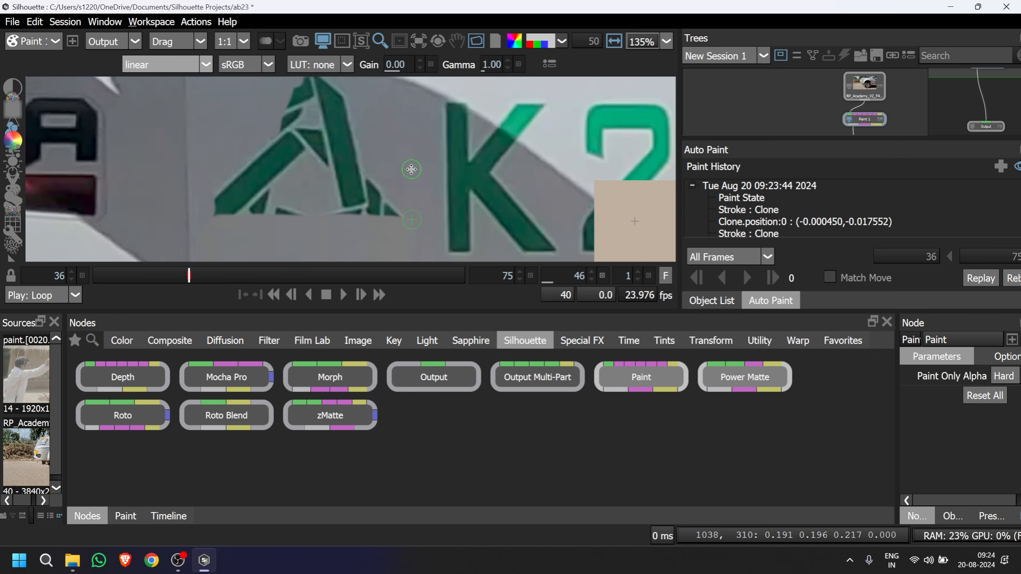
pyautogui.moveTo(401, 164)
pyautogui.mouseDown()
pyautogui.moveTo(277, 148)
pyautogui.moveTo(272, 190)
pyautogui.mouseUp()
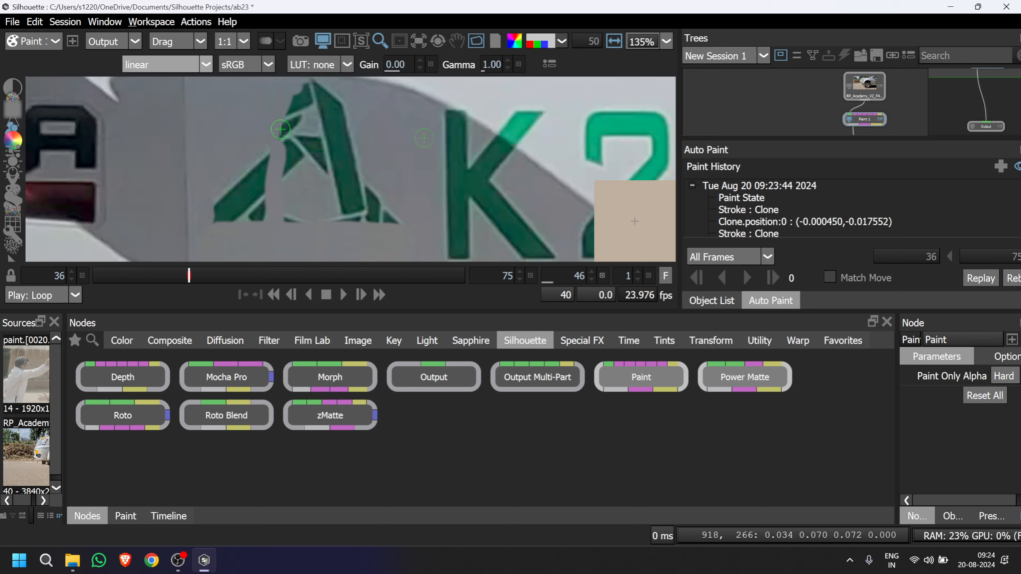
pyautogui.moveTo(280, 129); pyautogui.dragTo(284, 101)
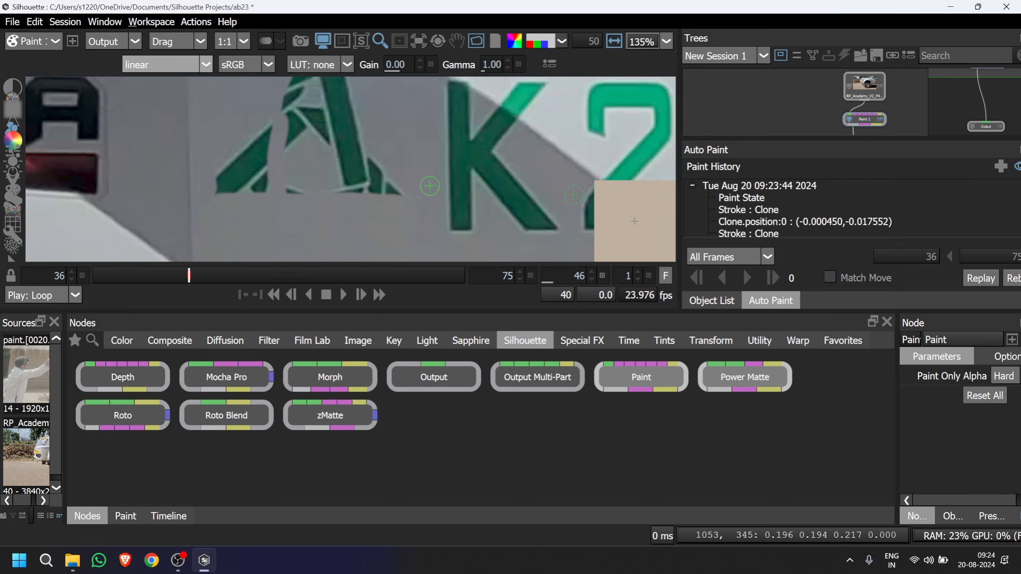
pyautogui.moveTo(430, 186)
pyautogui.mouseDown()
pyautogui.moveTo(385, 189)
pyautogui.moveTo(374, 160)
pyautogui.moveTo(375, 196)
pyautogui.mouseUp()
pyautogui.moveTo(394, 189)
pyautogui.mouseDown()
pyautogui.moveTo(390, 176)
pyautogui.moveTo(390, 201)
pyautogui.moveTo(363, 211)
pyautogui.mouseUp()
# Paint out the triangle logo's right leg with cloned grey panel from beside the letter K.
pyautogui.moveTo(380, 128)
pyautogui.mouseDown()
pyautogui.moveTo(289, 127)
pyautogui.moveTo(304, 132)
pyautogui.moveTo(292, 230)
pyautogui.mouseUp()
pyautogui.hotkey('ctrl', 'z')
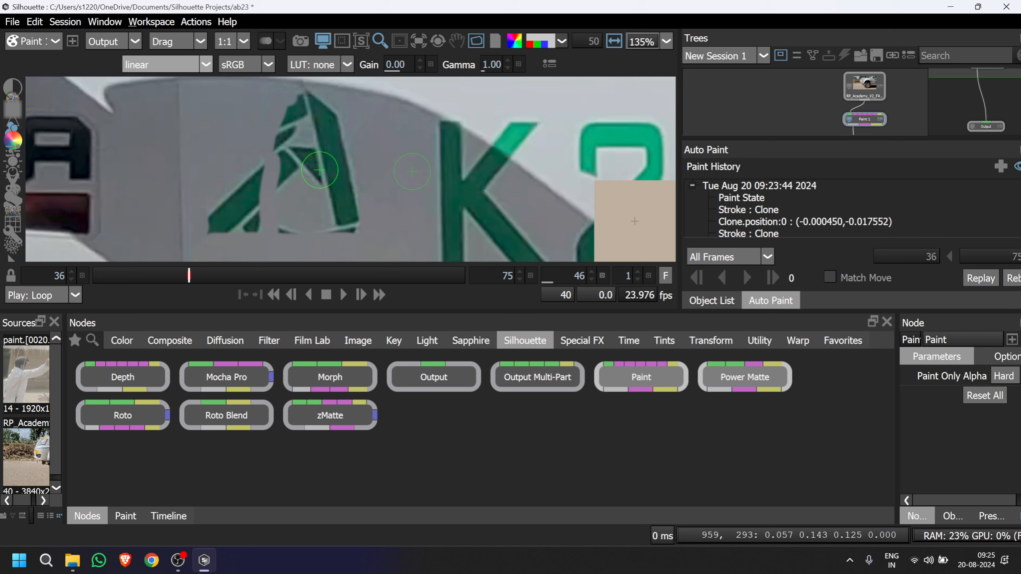
pyautogui.moveTo(406, 156)
pyautogui.mouseDown()
pyautogui.moveTo(338, 151)
pyautogui.moveTo(341, 222)
pyautogui.mouseUp()
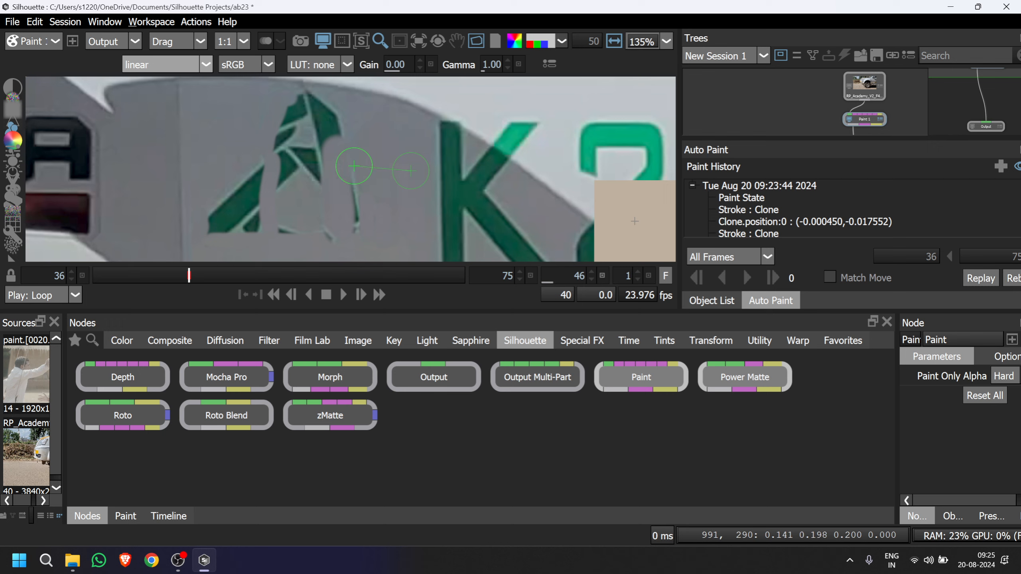
pyautogui.moveTo(352, 166)
pyautogui.mouseDown()
pyautogui.moveTo(353, 234)
pyautogui.moveTo(332, 162)
pyautogui.moveTo(336, 202)
pyautogui.mouseUp()
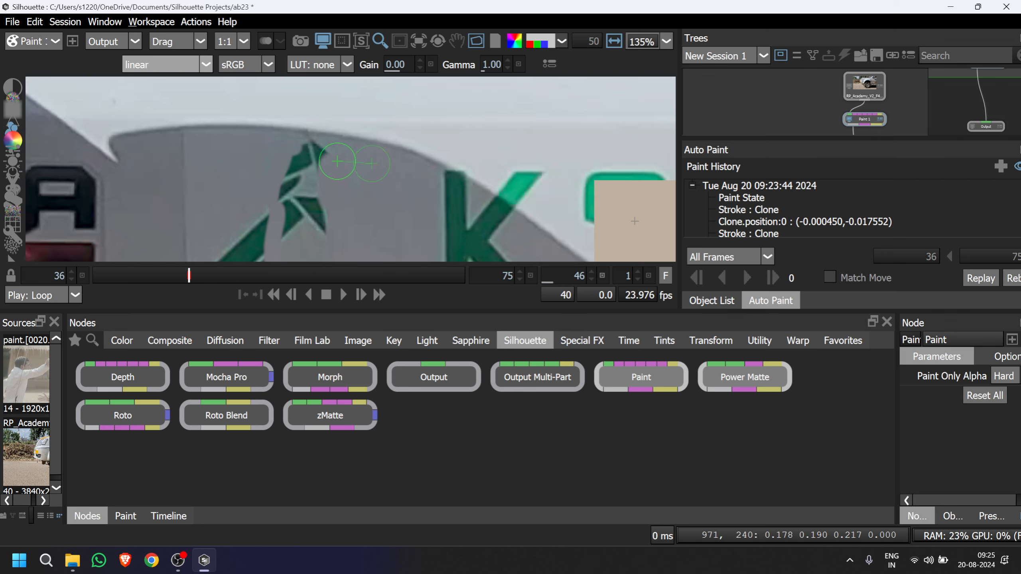
# Clone clean panel over the green shapes at the triangle logo's peak and the inner piece below it.
pyautogui.keyDown('shift'); pyautogui.moveTo(311, 159); pyautogui.dragTo(308, 162); pyautogui.keyUp('shift')
pyautogui.click(308, 162)
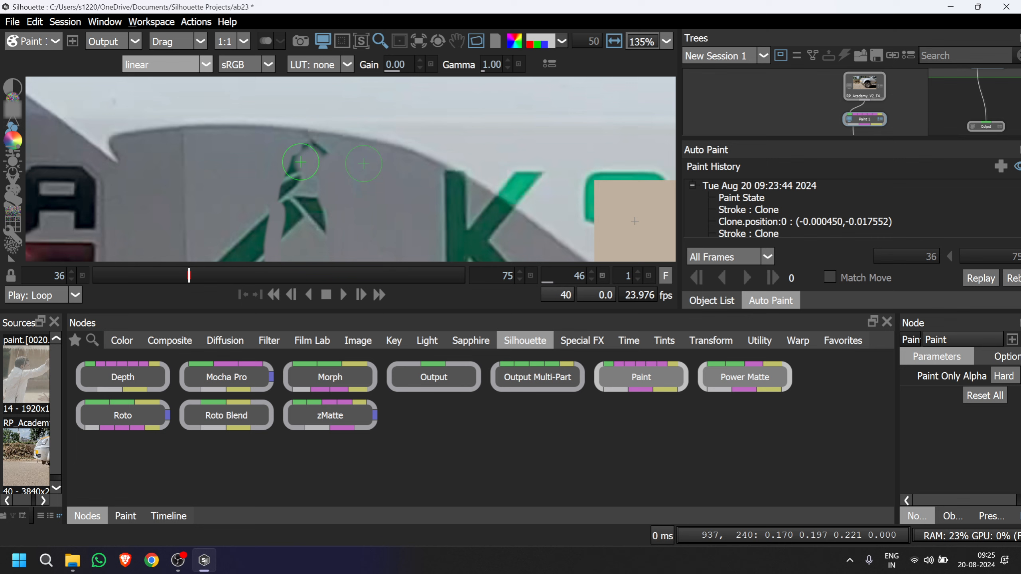
pyautogui.click(301, 161)
pyautogui.moveTo(321, 178); pyautogui.dragTo(326, 234)
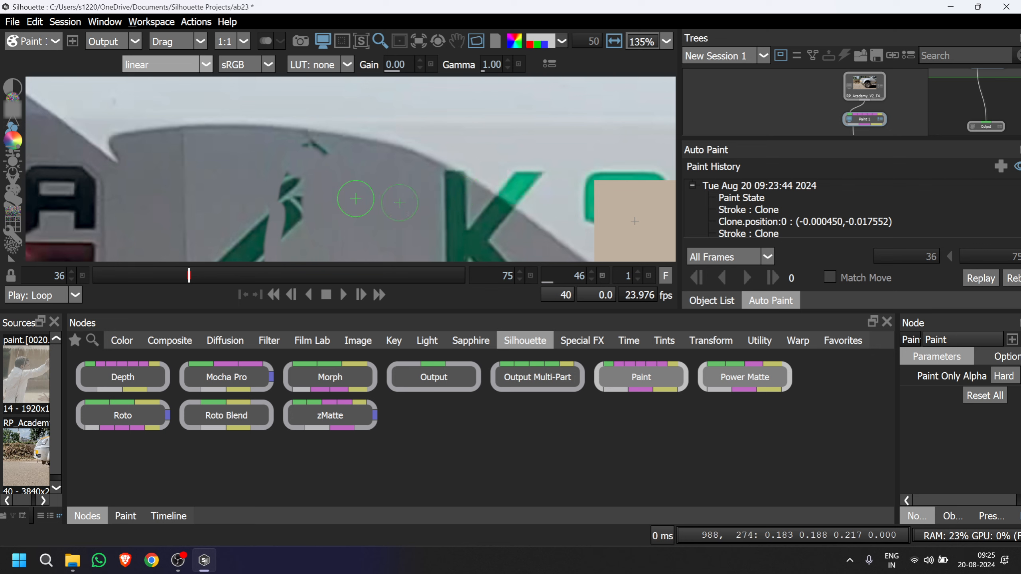
# Clone clean grey panel over the remaining green pieces of the triangle logo's left leg and inner strip.
pyautogui.scroll(-2, 354, 200)
pyautogui.scroll(-1, 353, 200)
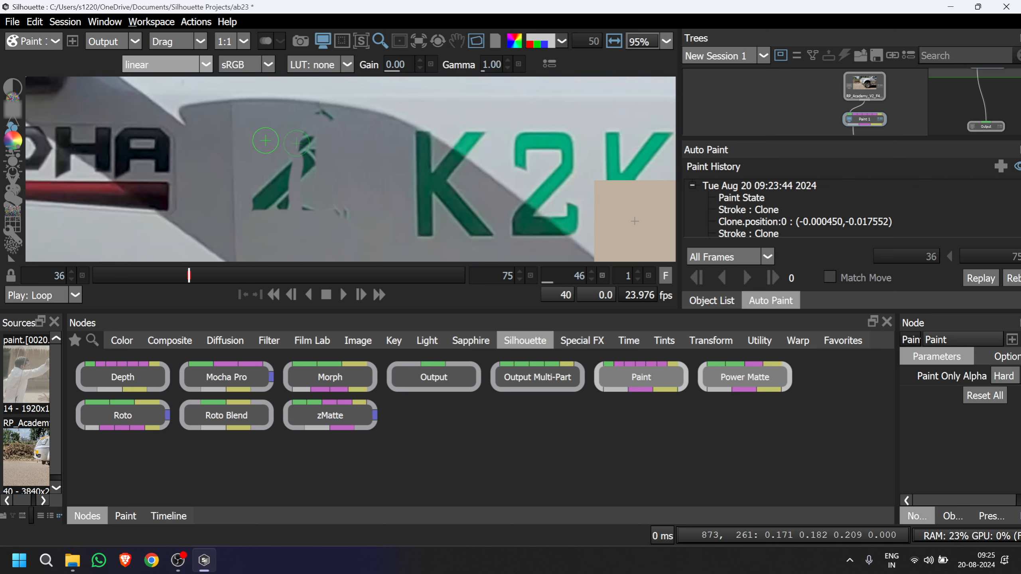
pyautogui.moveTo(304, 133); pyautogui.dragTo(305, 153)
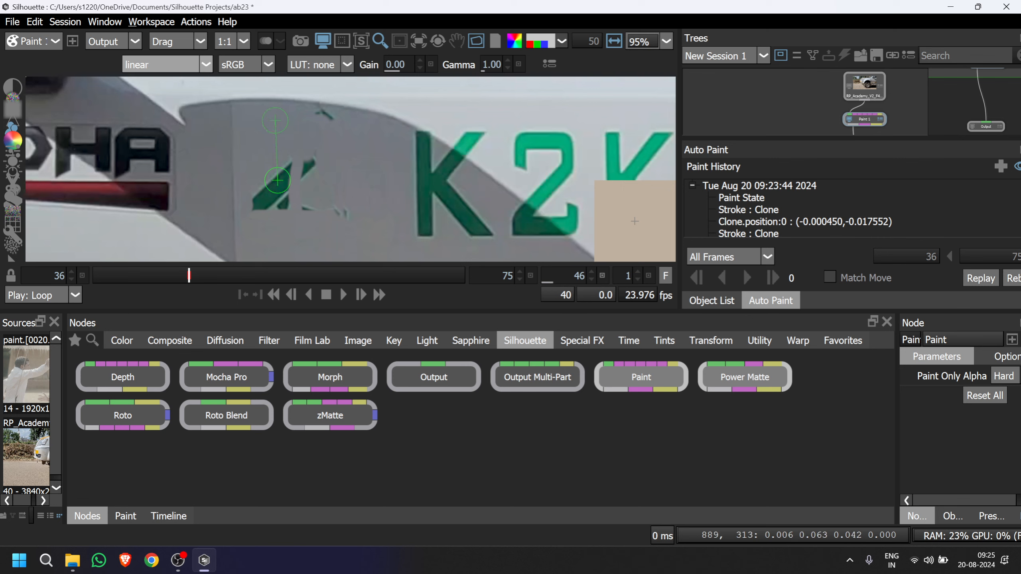
pyautogui.moveTo(276, 201)
pyautogui.mouseDown()
pyautogui.moveTo(257, 202)
pyautogui.moveTo(299, 208)
pyautogui.moveTo(251, 202)
pyautogui.moveTo(270, 205)
pyautogui.mouseUp()
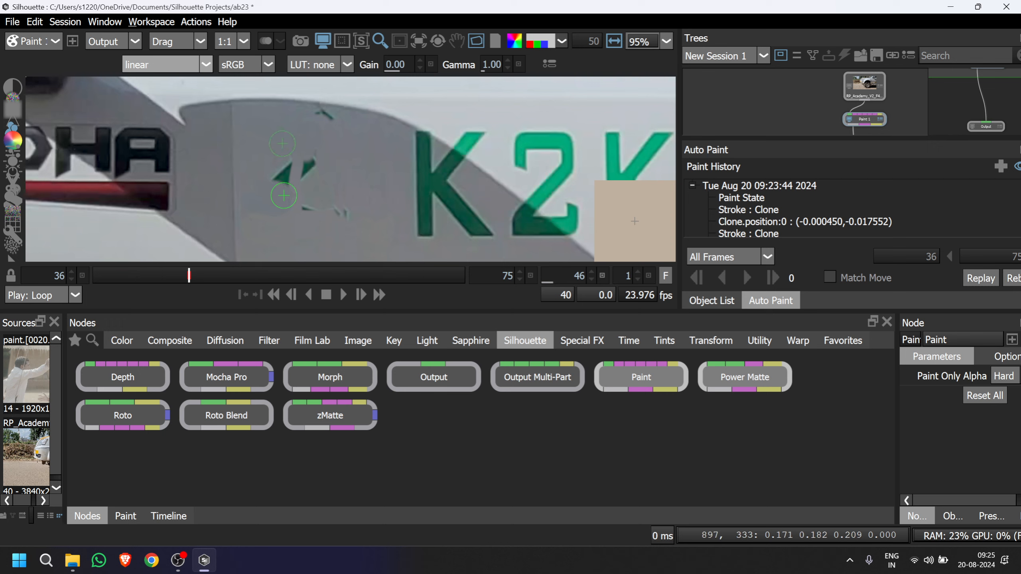
pyautogui.moveTo(264, 175); pyautogui.dragTo(269, 212)
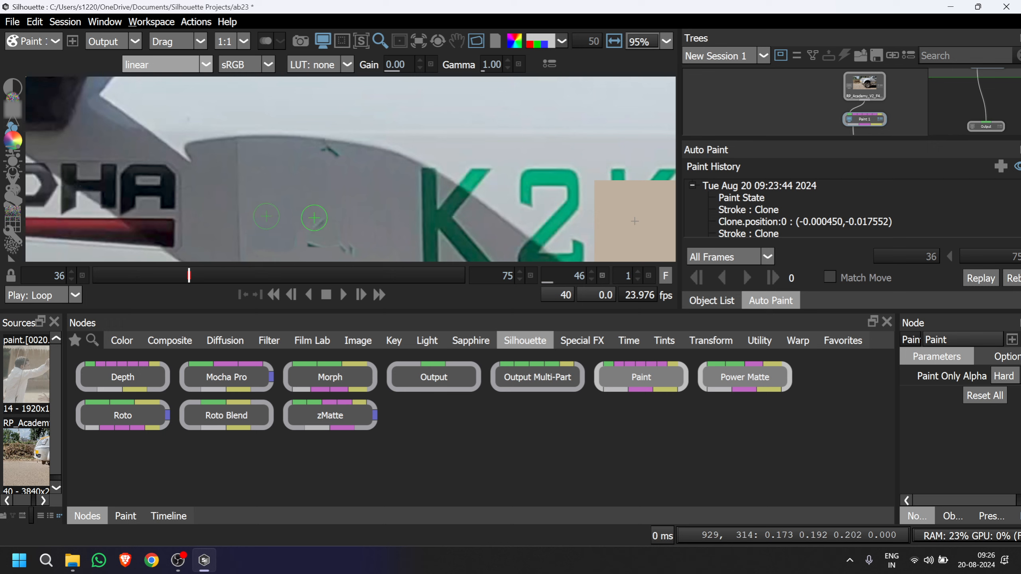
# Clone grey panel from below over the small green fragments left near the triangle logo's bottom bar.
pyautogui.moveTo(339, 160); pyautogui.dragTo(340, 139)
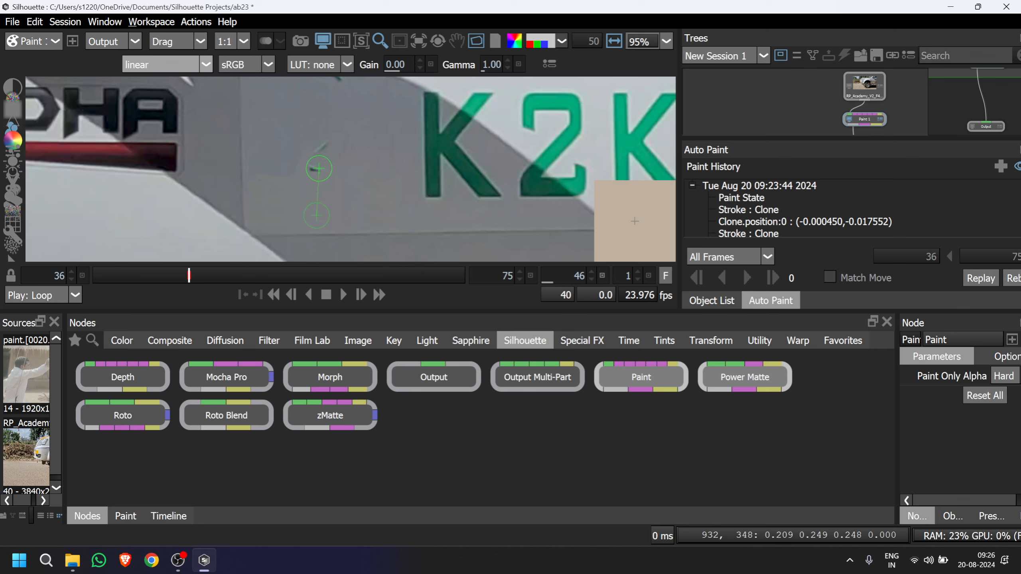
pyautogui.moveTo(304, 165)
pyautogui.mouseDown()
pyautogui.moveTo(323, 166)
pyautogui.moveTo(327, 155)
pyautogui.mouseUp()
pyautogui.moveTo(313, 219); pyautogui.dragTo(314, 155)
# Paint out the small green remnant at the triangle logo's peak, just under the curved shadow edge, with cloned grey panel.
pyautogui.scroll(-1, 329, 152)
pyautogui.scroll(-1, 355, 125)
pyautogui.moveTo(354, 125); pyautogui.dragTo(393, 188)
pyautogui.scroll(3, 393, 151)
pyautogui.scroll(10, 393, 150)
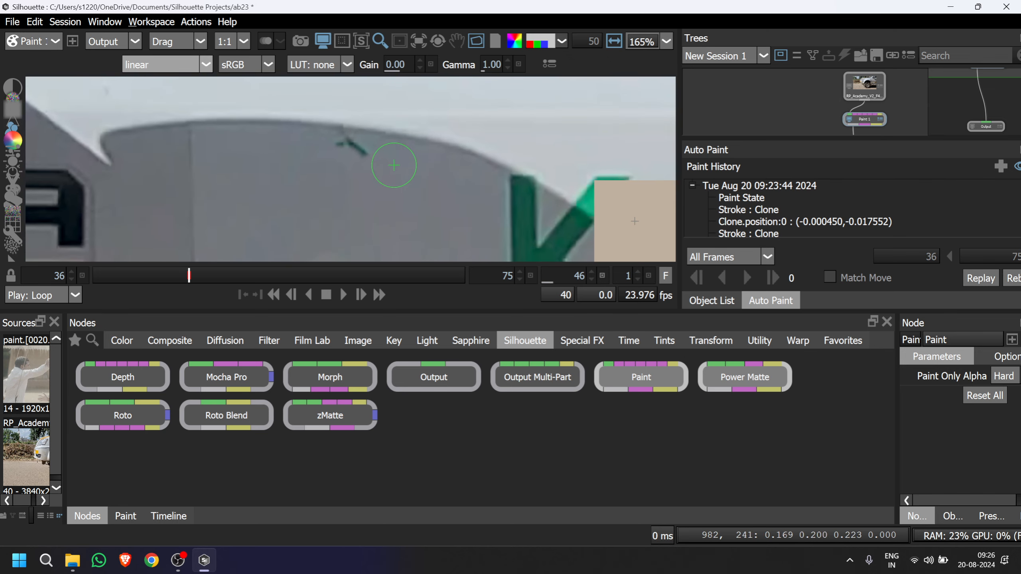
pyautogui.moveTo(401, 200)
pyautogui.mouseDown()
pyautogui.moveTo(403, 212)
pyautogui.moveTo(406, 193)
pyautogui.moveTo(351, 227)
pyautogui.mouseUp()
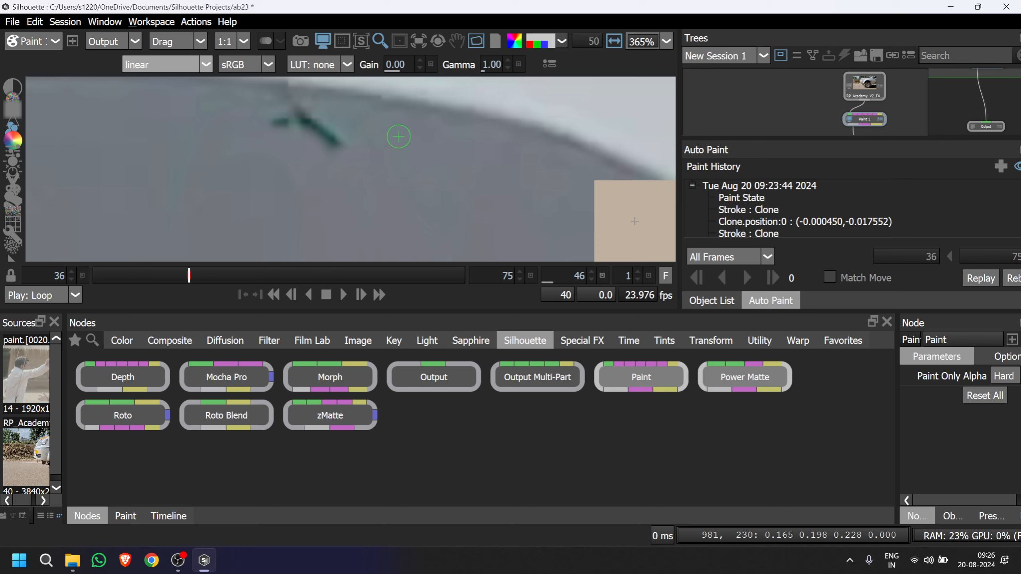
pyautogui.moveTo(400, 126)
pyautogui.mouseDown()
pyautogui.moveTo(298, 107)
pyautogui.moveTo(297, 119)
pyautogui.moveTo(315, 120)
pyautogui.moveTo(304, 124)
pyautogui.moveTo(335, 126)
pyautogui.moveTo(315, 132)
pyautogui.moveTo(348, 138)
pyautogui.moveTo(324, 145)
pyautogui.moveTo(356, 136)
pyautogui.moveTo(280, 121)
pyautogui.mouseUp()
pyautogui.click(300, 113)
pyautogui.scroll(-5, 287, 156)
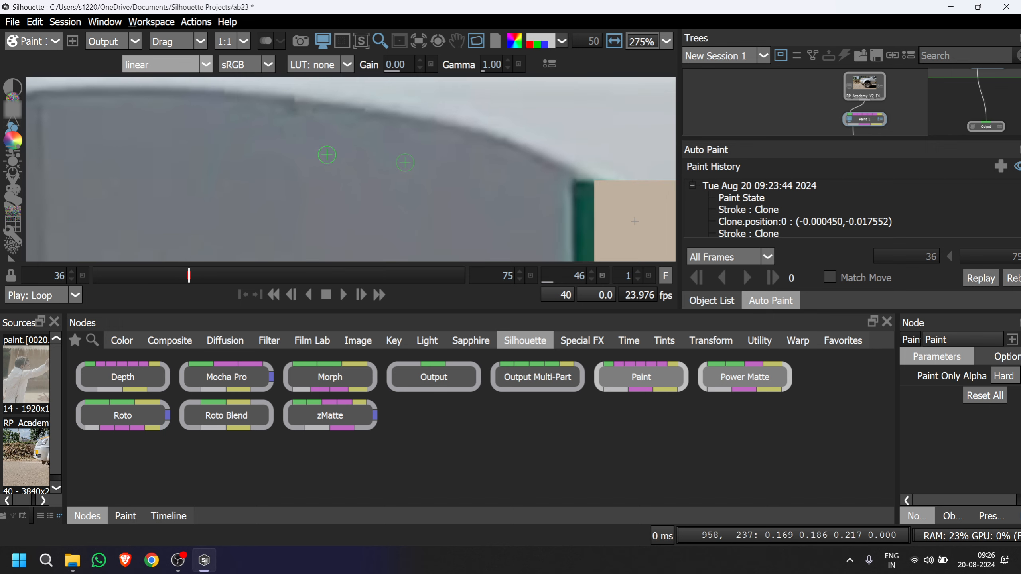
# Clone the curved shadow edge over the top of the first K's vertical stem.
pyautogui.scroll(-1, 283, 149)
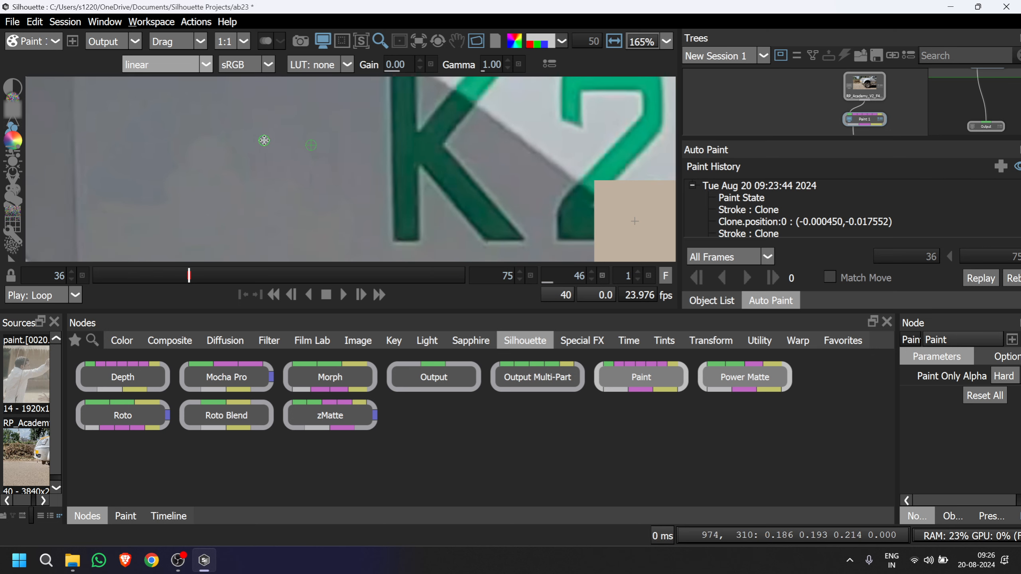
pyautogui.scroll(-3, 264, 140)
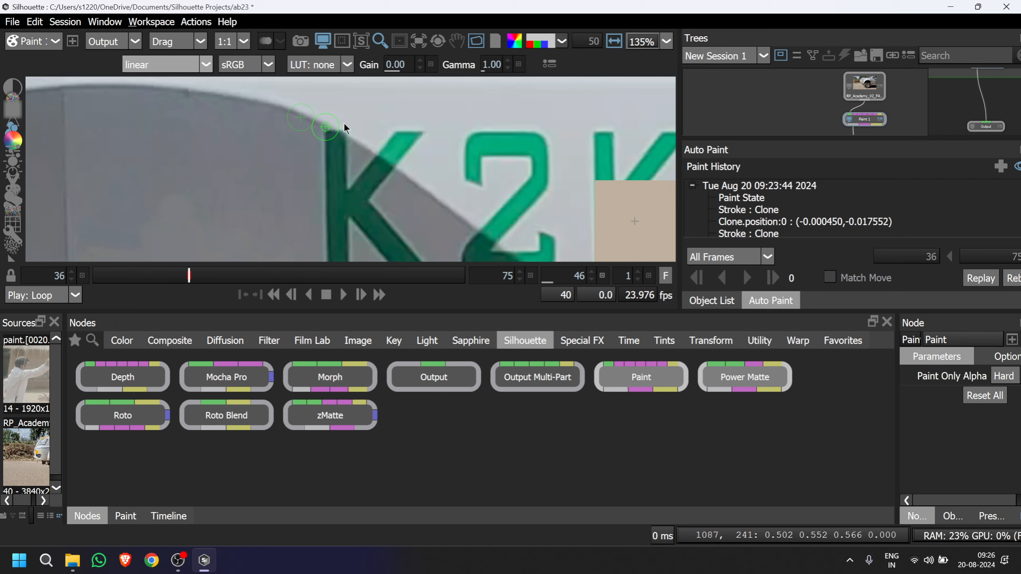
pyautogui.moveTo(324, 125)
pyautogui.mouseDown()
pyautogui.moveTo(355, 146)
pyautogui.moveTo(340, 144)
pyautogui.mouseUp()
pyautogui.hotkey('ctrl', 'z')
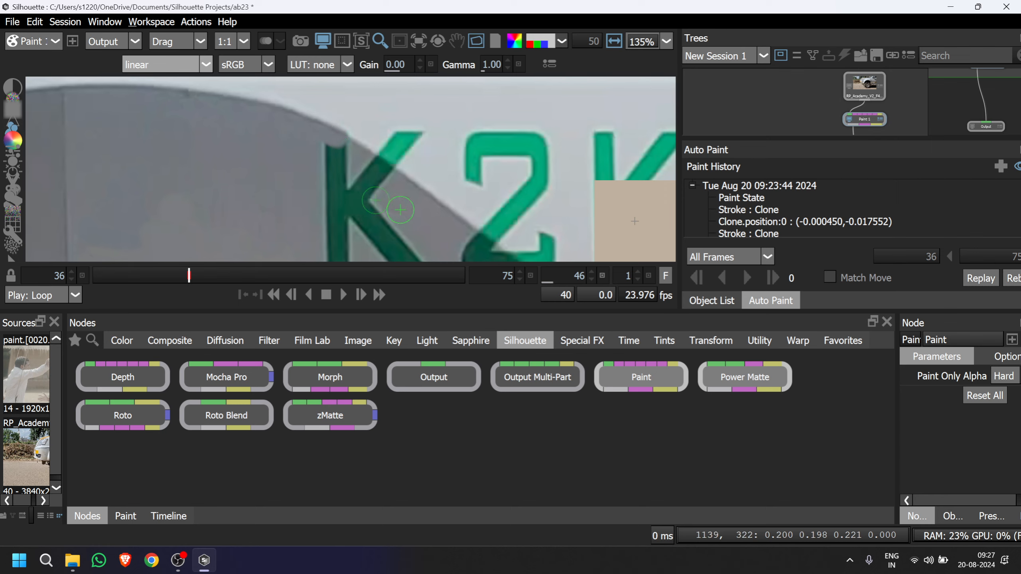
# Clone the diagonal shadow edge across the upper arm of the first K.
pyautogui.scroll(-2, 325, 161)
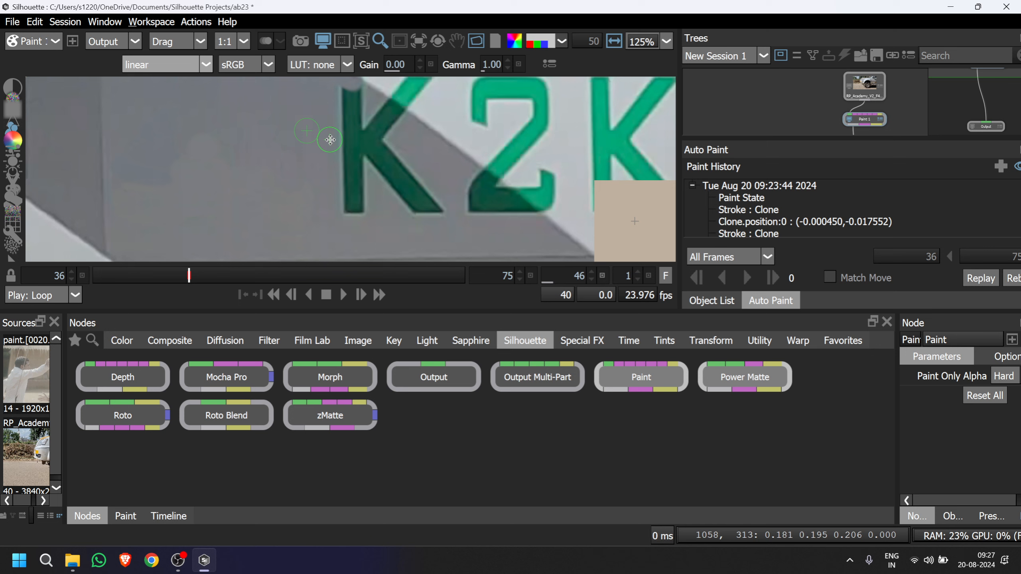
pyautogui.scroll(1, 329, 140)
pyautogui.scroll(3, 362, 144)
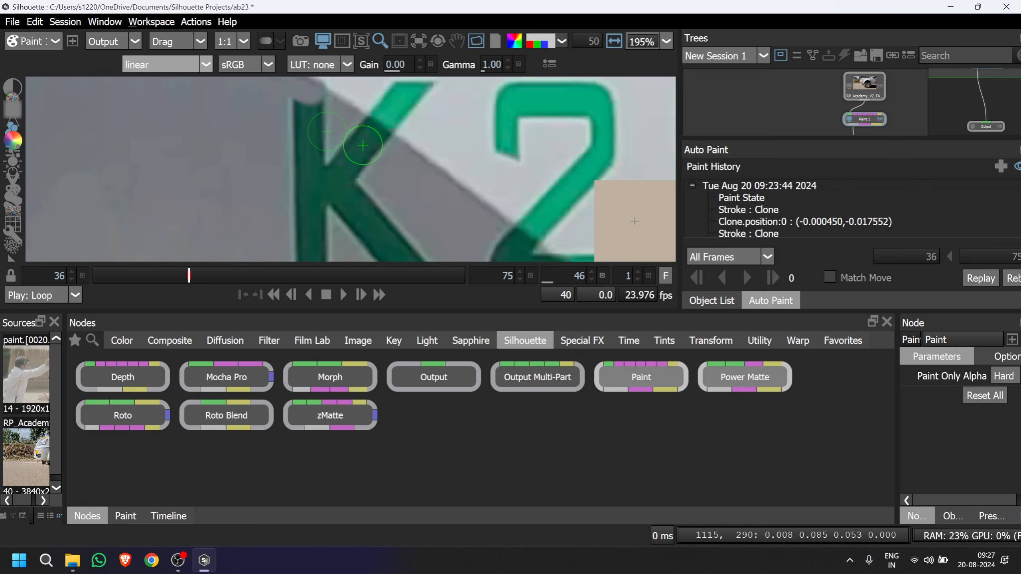
pyautogui.scroll(1, 363, 145)
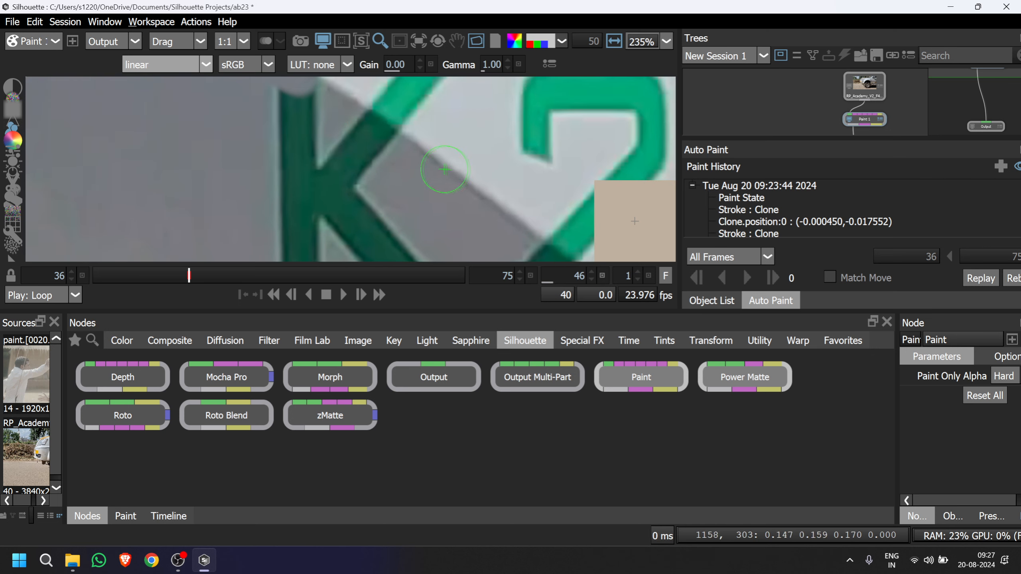
pyautogui.moveTo(444, 170); pyautogui.dragTo(407, 138)
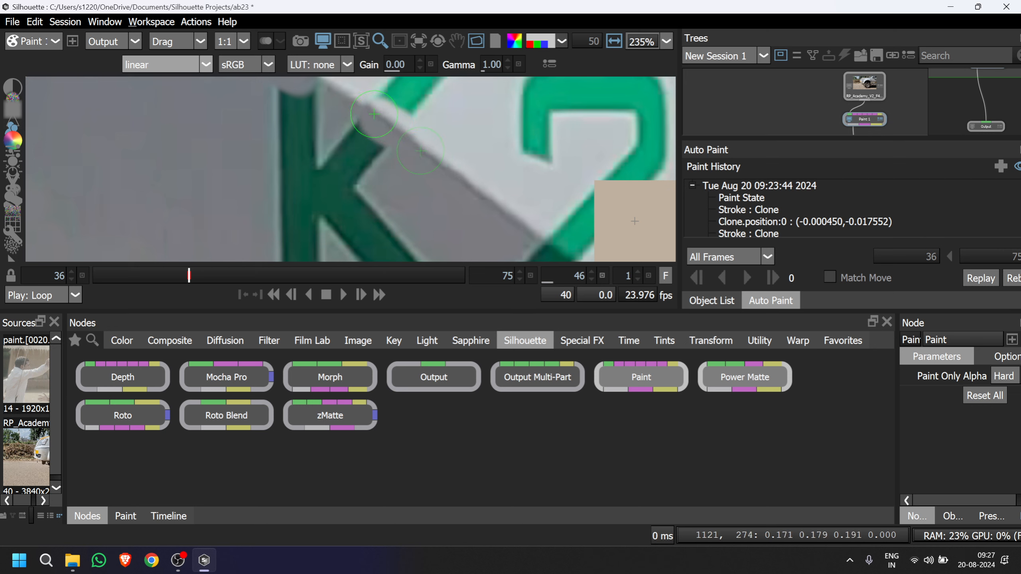
pyautogui.scroll(-3, 391, 143)
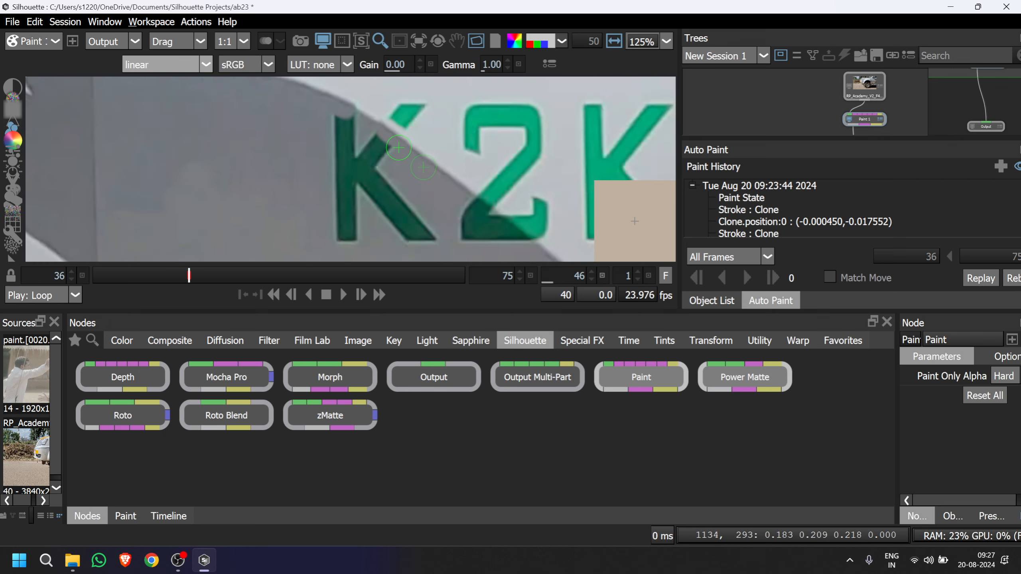
# Rebuild the diagonal shadow edge across the number 2's lower diagonal and base with cloned edge sections.
pyautogui.scroll(3, 395, 173)
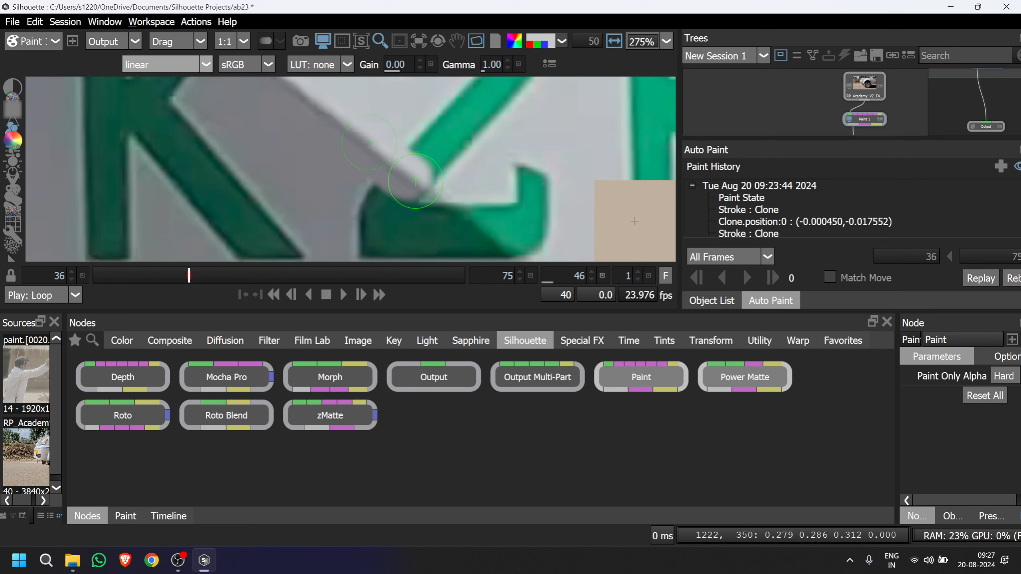
pyautogui.scroll(-2, 415, 182)
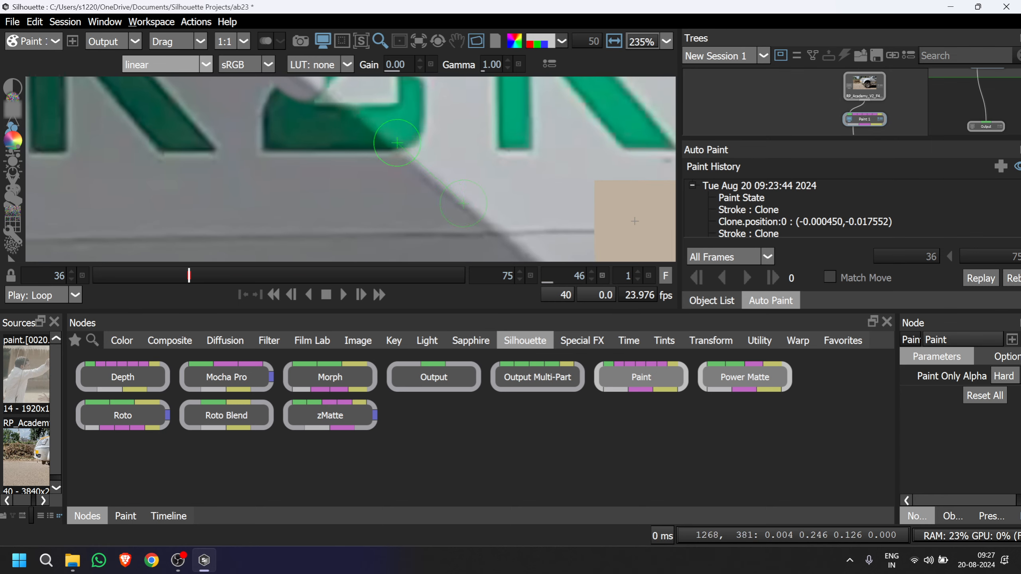
pyautogui.moveTo(396, 145); pyautogui.dragTo(363, 119)
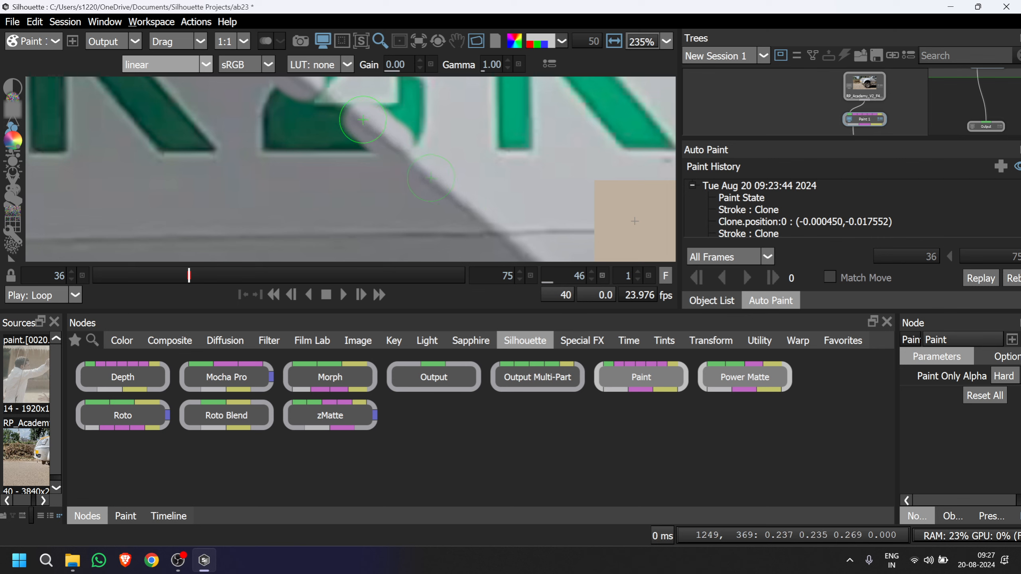
pyautogui.scroll(-2, 369, 140)
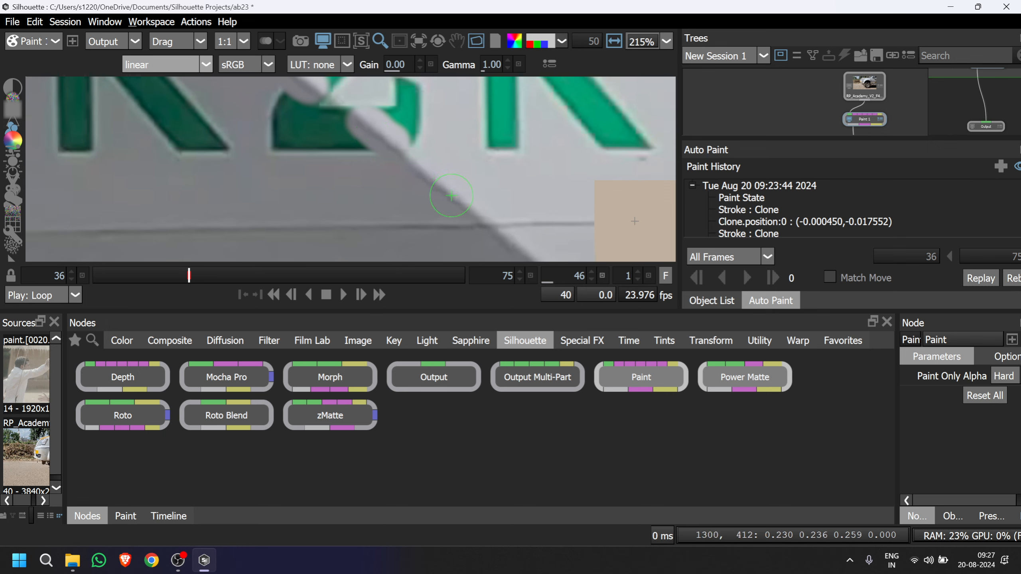
pyautogui.moveTo(451, 195); pyautogui.dragTo(336, 101)
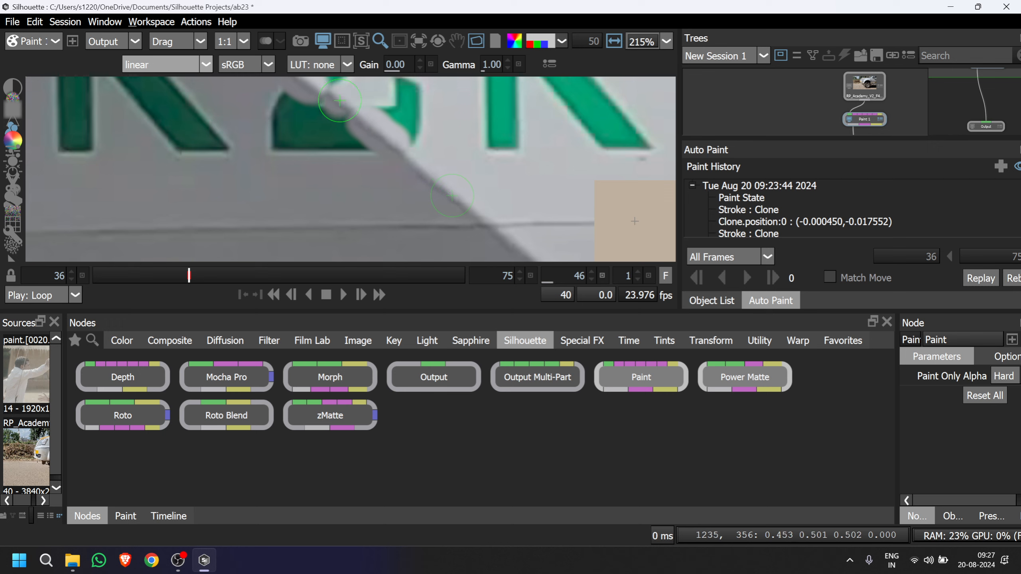
# Clone white panel over the bright green hook at the lit end of the number 2's base.
pyautogui.scroll(-1, 364, 134)
pyautogui.scroll(-5, 364, 134)
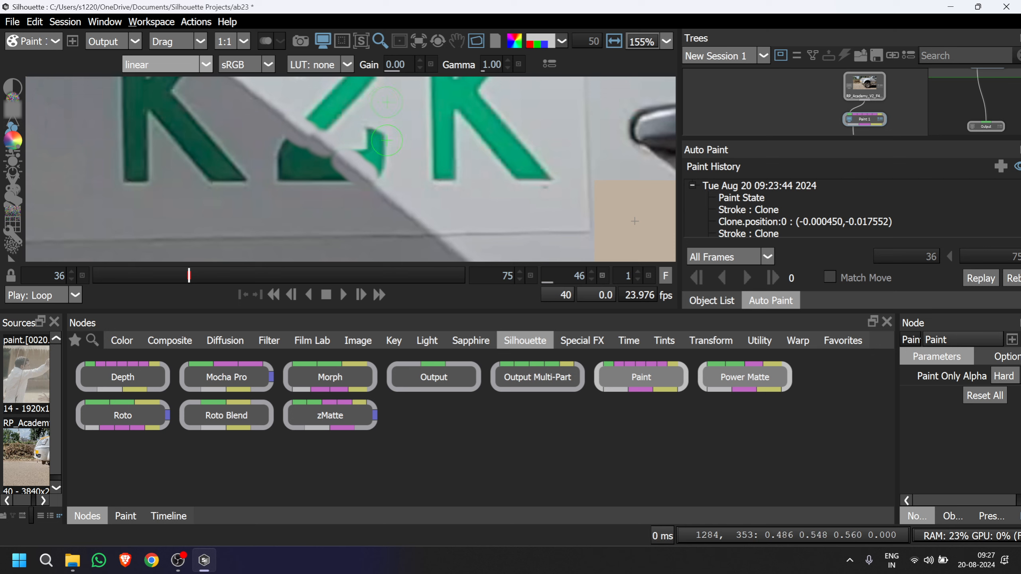
pyautogui.moveTo(383, 146)
pyautogui.mouseDown()
pyautogui.moveTo(365, 205)
pyautogui.moveTo(386, 142)
pyautogui.moveTo(361, 174)
pyautogui.mouseUp()
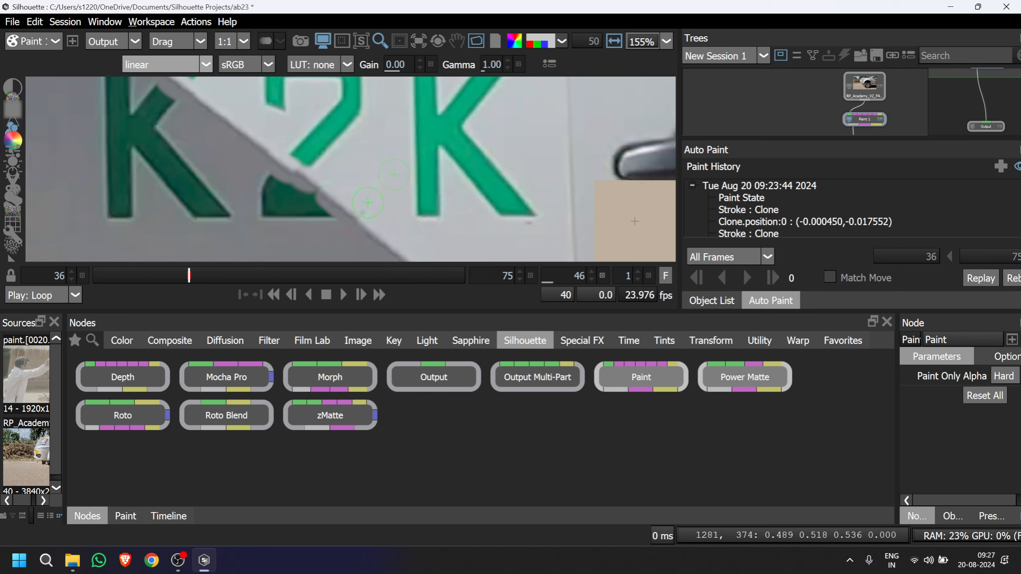
pyautogui.moveTo(363, 175)
pyautogui.mouseDown()
pyautogui.moveTo(358, 223)
pyautogui.moveTo(384, 153)
pyautogui.mouseUp()
# Clone grey panel over the outer parts of the number 2's dark green base inside the shadow.
pyautogui.moveTo(242, 135)
pyautogui.mouseDown()
pyautogui.moveTo(274, 161)
pyautogui.moveTo(290, 159)
pyautogui.moveTo(281, 179)
pyautogui.moveTo(301, 169)
pyautogui.moveTo(296, 183)
pyautogui.mouseUp()
pyautogui.moveTo(327, 234)
pyautogui.mouseDown()
pyautogui.moveTo(317, 218)
pyautogui.moveTo(328, 208)
pyautogui.moveTo(309, 199)
pyautogui.moveTo(348, 202)
pyautogui.mouseUp()
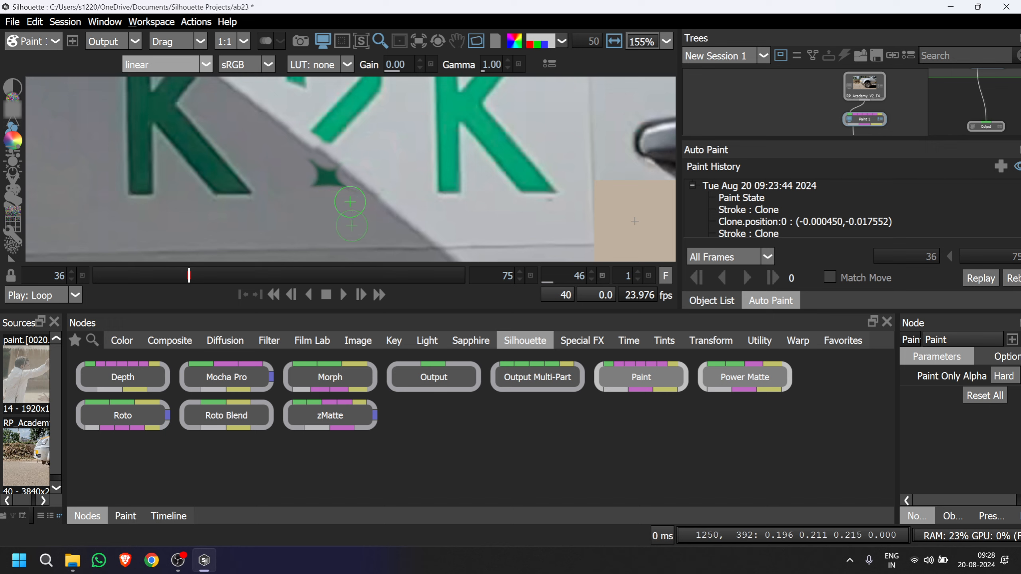
pyautogui.scroll(8, 350, 202)
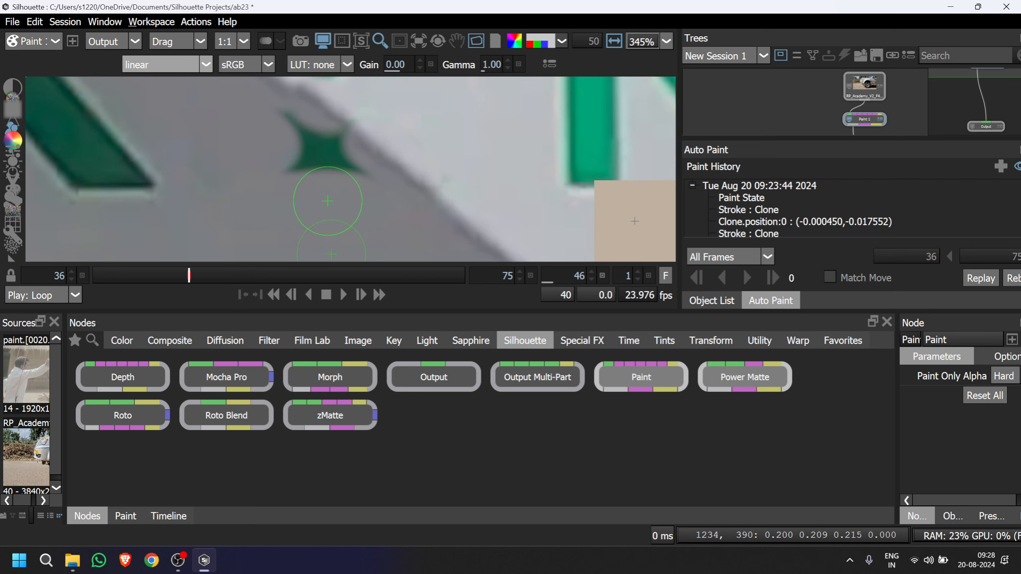
pyautogui.moveTo(330, 176); pyautogui.dragTo(335, 151)
pyautogui.moveTo(310, 191)
pyautogui.mouseDown()
pyautogui.moveTo(310, 174)
pyautogui.moveTo(301, 188)
pyautogui.moveTo(313, 189)
pyautogui.moveTo(295, 196)
pyautogui.moveTo(303, 97)
pyautogui.mouseUp()
pyautogui.keyDown('shift'); pyautogui.click(310, 190); pyautogui.keyUp('shift')
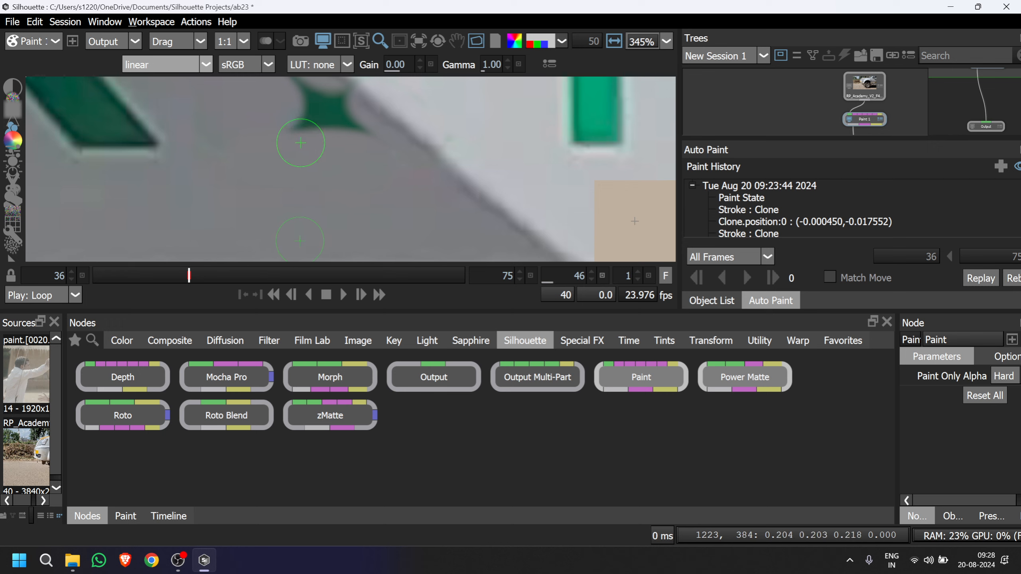
pyautogui.moveTo(300, 143)
pyautogui.mouseDown()
pyautogui.moveTo(289, 135)
pyautogui.moveTo(354, 139)
pyautogui.mouseUp()
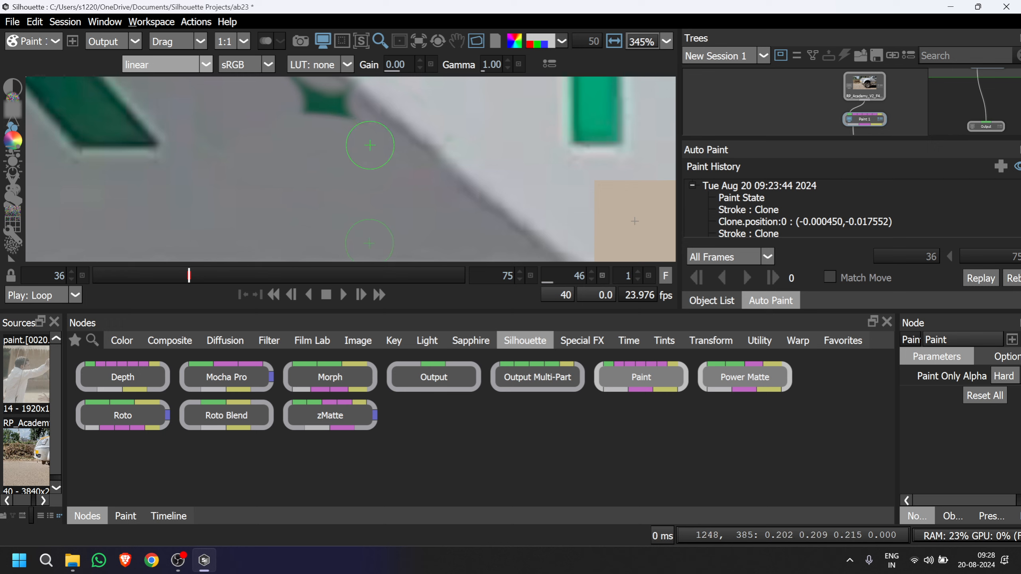
# Paint out the last dark green fragment of the number 2's base with grey panel cloned from along the shadow.
pyautogui.scroll(-4, 296, 138)
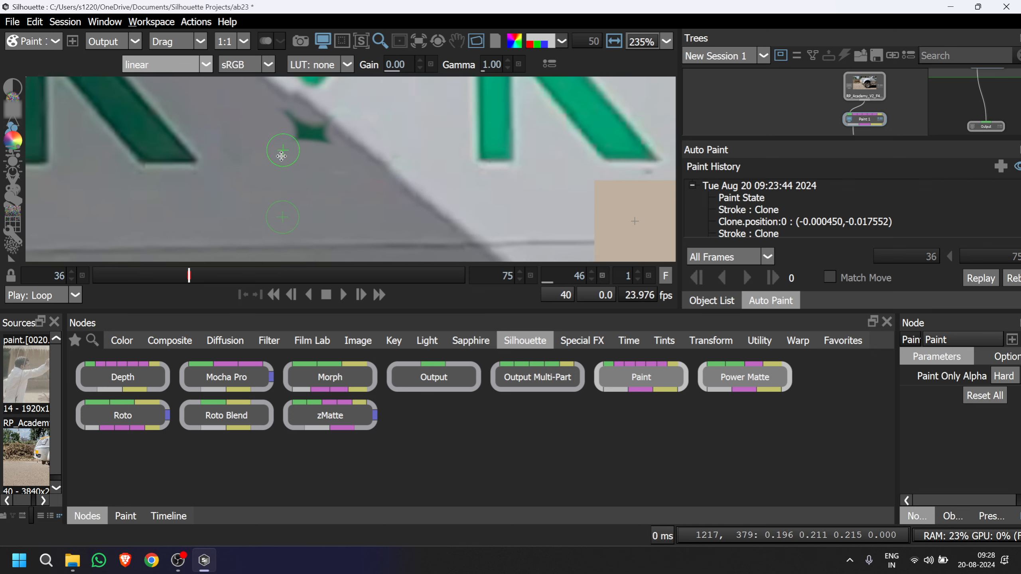
pyautogui.moveTo(283, 153); pyautogui.dragTo(258, 222)
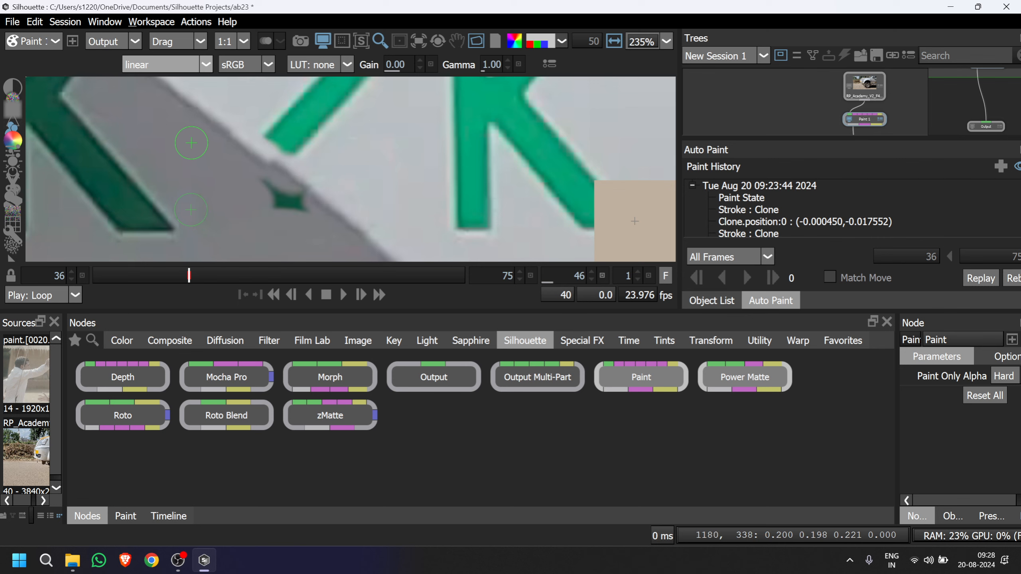
pyautogui.moveTo(190, 143); pyautogui.dragTo(278, 201)
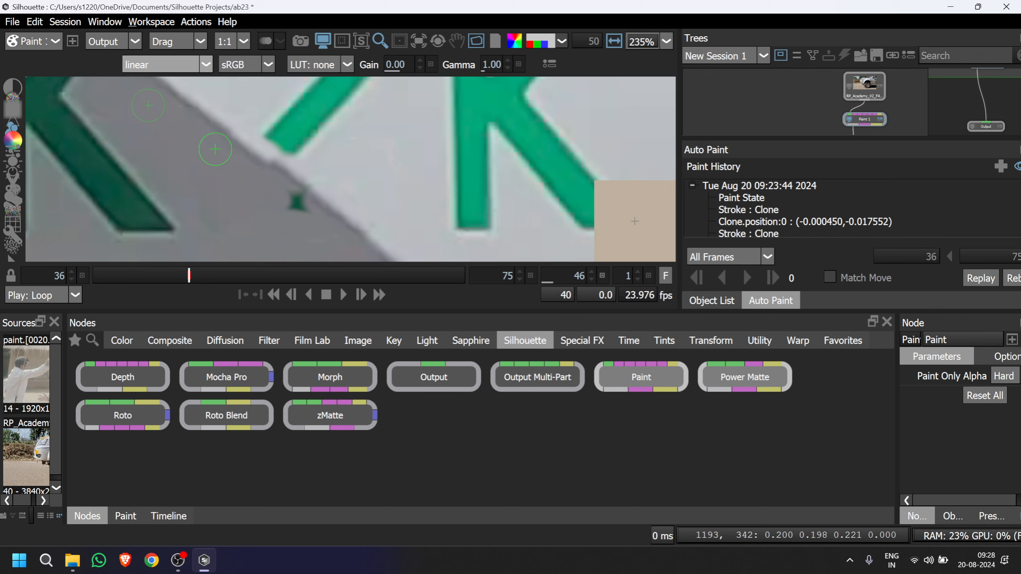
pyautogui.moveTo(186, 130)
pyautogui.mouseDown()
pyautogui.moveTo(248, 192)
pyautogui.moveTo(296, 205)
pyautogui.mouseUp()
pyautogui.moveTo(283, 205); pyautogui.dragTo(351, 259)
pyautogui.moveTo(162, 107); pyautogui.dragTo(289, 197)
pyautogui.scroll(-2, 276, 210)
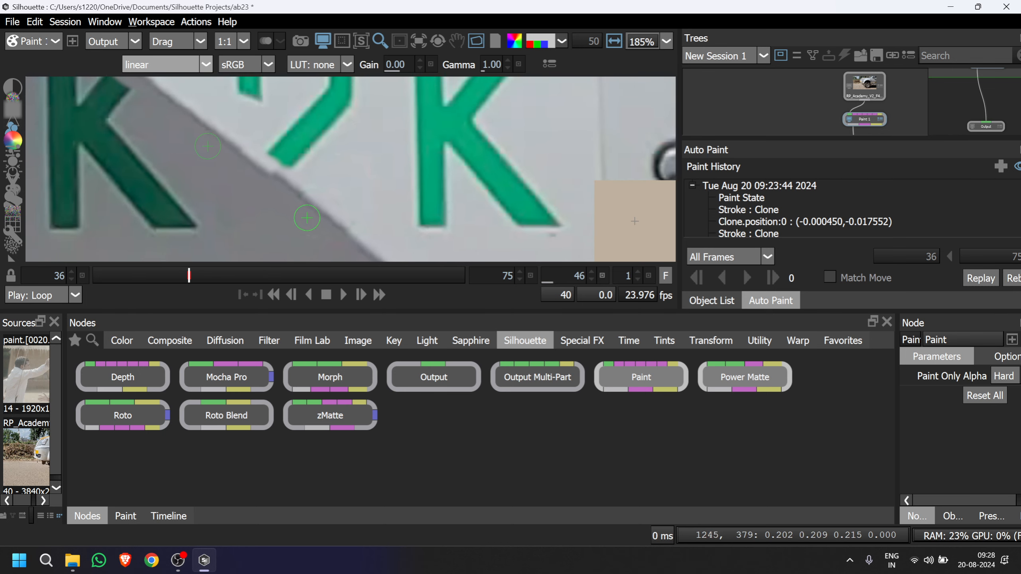
# Compare the Paint node's original input with its painted output across the whole K2K sticker.
pyautogui.scroll(-3, 265, 201)
pyautogui.moveTo(233, 198); pyautogui.dragTo(384, 224)
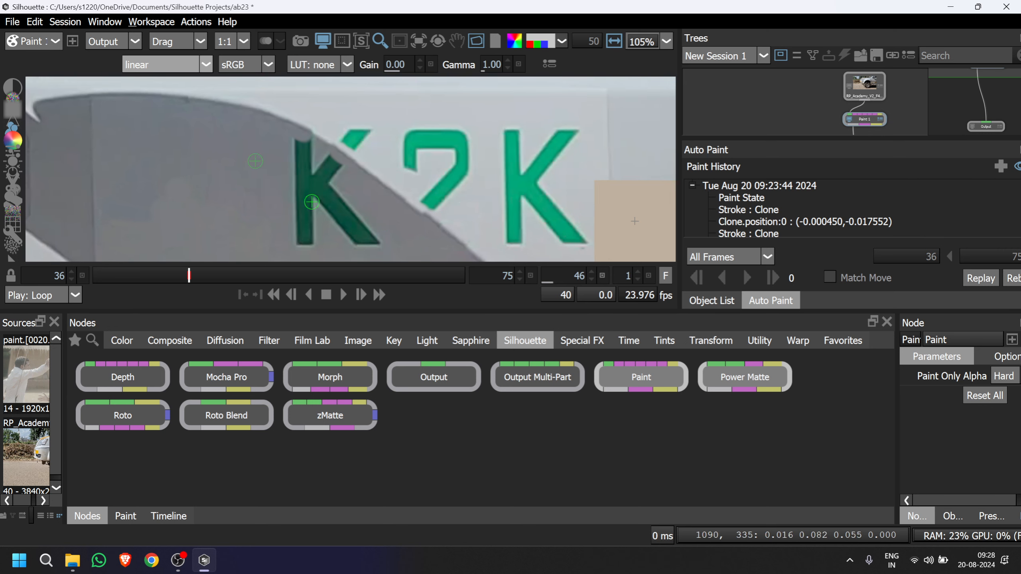
pyautogui.press('1')
pyautogui.press('2')
pyautogui.press('1')
pyautogui.press('2')
pyautogui.press('1')
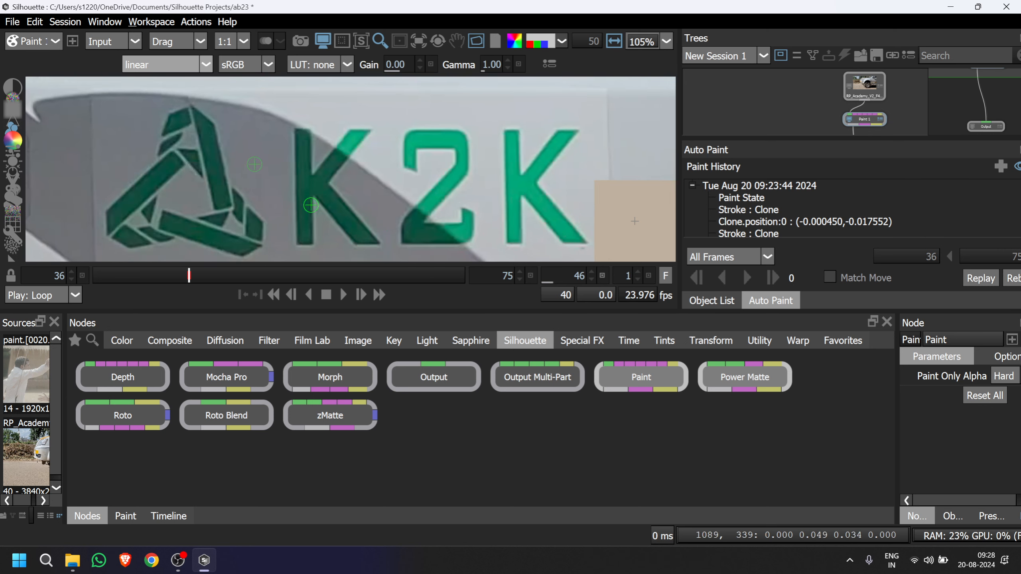
pyautogui.press('2')
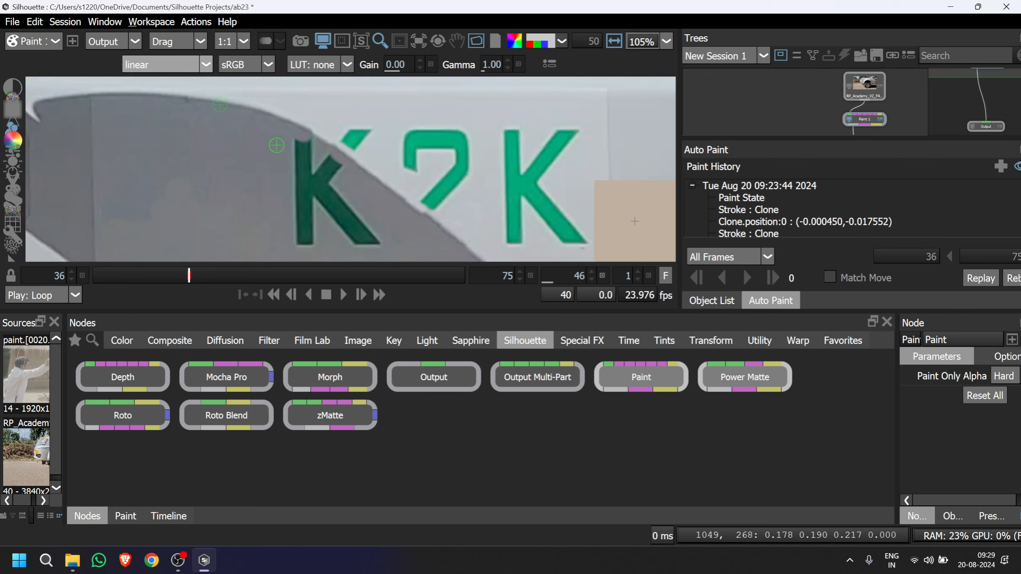
# Clone grey panel from beside the first K over its dark green vertical stem.
pyautogui.keyDown('shift'); pyautogui.moveTo(276, 145); pyautogui.dragTo(306, 150); pyautogui.keyUp('shift')
pyautogui.moveTo(303, 155); pyautogui.dragTo(307, 245)
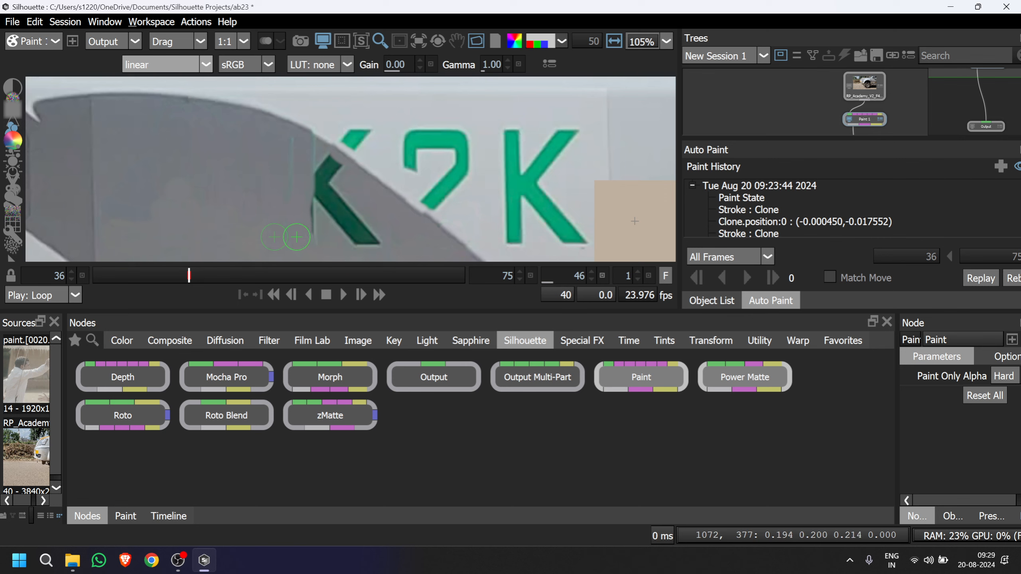
# Clone grey shadow panel over the faint vertical seam beside the first K's dark green remains.
pyautogui.click(290, 230)
pyautogui.moveTo(291, 140); pyautogui.dragTo(288, 251)
pyautogui.moveTo(280, 187); pyautogui.dragTo(280, 163)
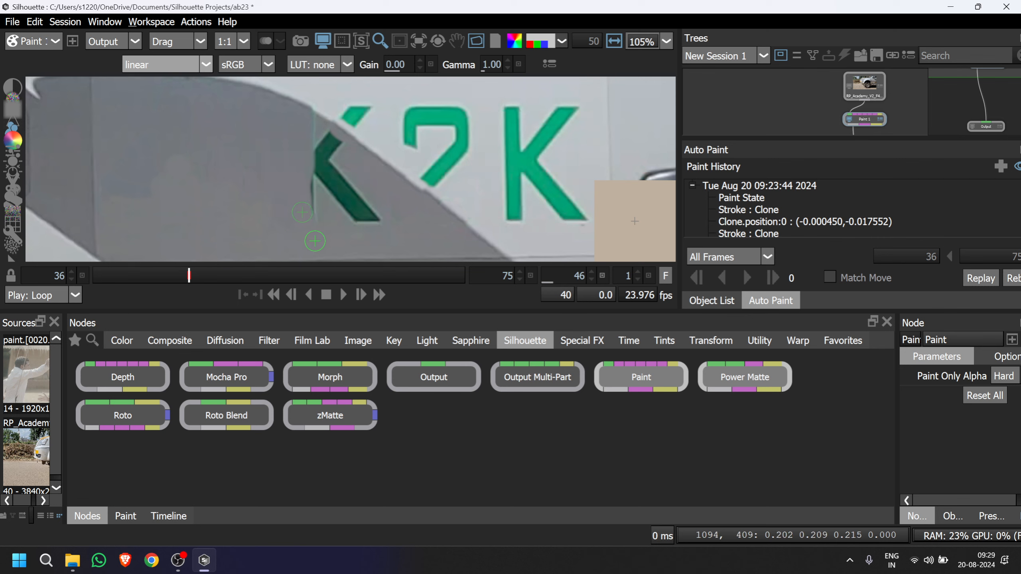
# Clone grey panel over the lower end of the first K's dark green leg, then compare the painted output with the input.
pyautogui.moveTo(339, 230); pyautogui.dragTo(317, 222)
pyautogui.moveTo(338, 241)
pyautogui.mouseDown()
pyautogui.moveTo(336, 214)
pyautogui.moveTo(398, 225)
pyautogui.moveTo(383, 195)
pyautogui.moveTo(367, 209)
pyautogui.moveTo(367, 192)
pyautogui.moveTo(346, 194)
pyautogui.moveTo(391, 195)
pyautogui.moveTo(327, 188)
pyautogui.moveTo(403, 185)
pyautogui.moveTo(395, 168)
pyautogui.moveTo(357, 181)
pyautogui.mouseUp()
pyautogui.hotkey('ctrl', 'z')
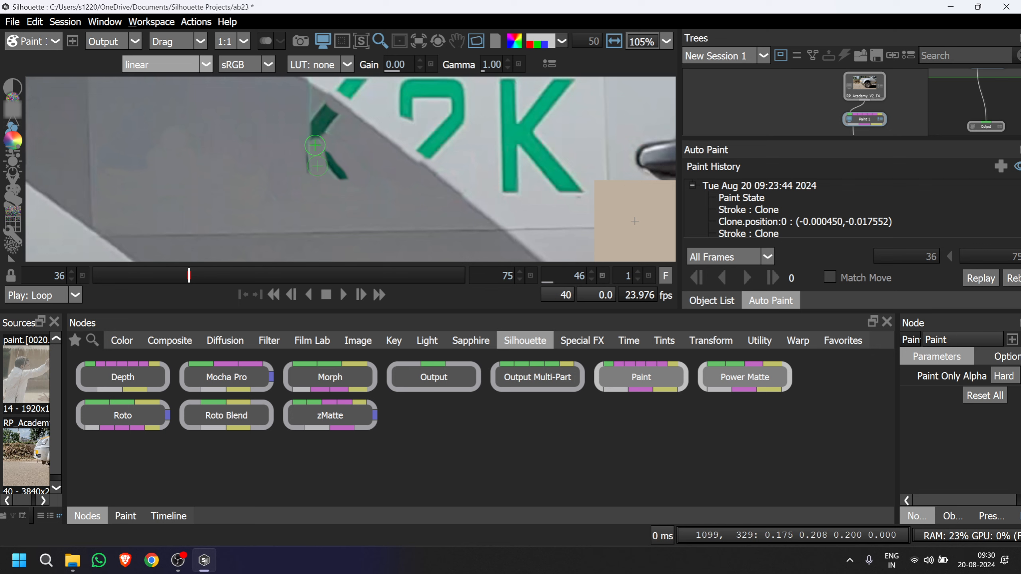
pyautogui.moveTo(334, 145); pyautogui.dragTo(382, 195)
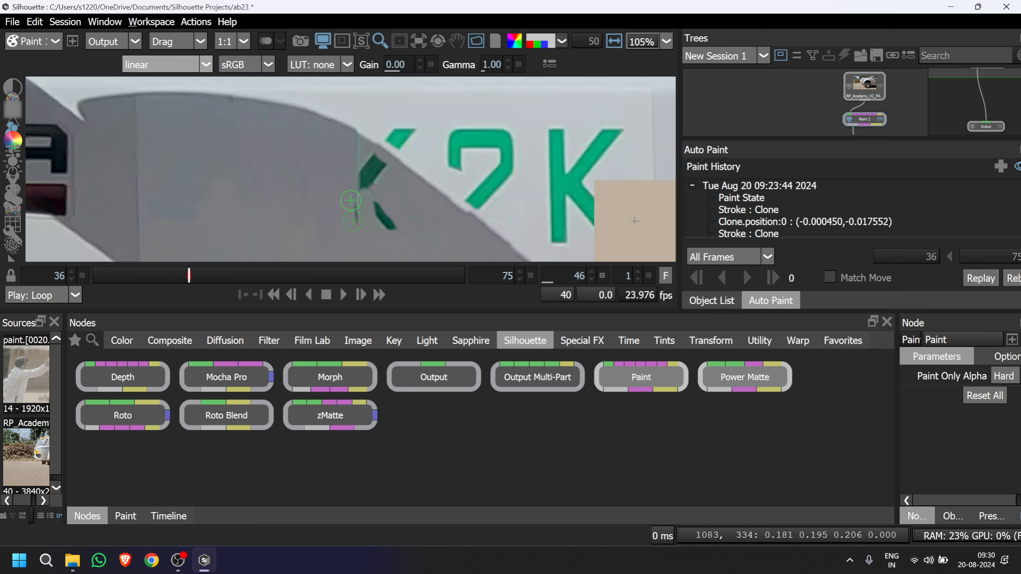
pyautogui.press('1')
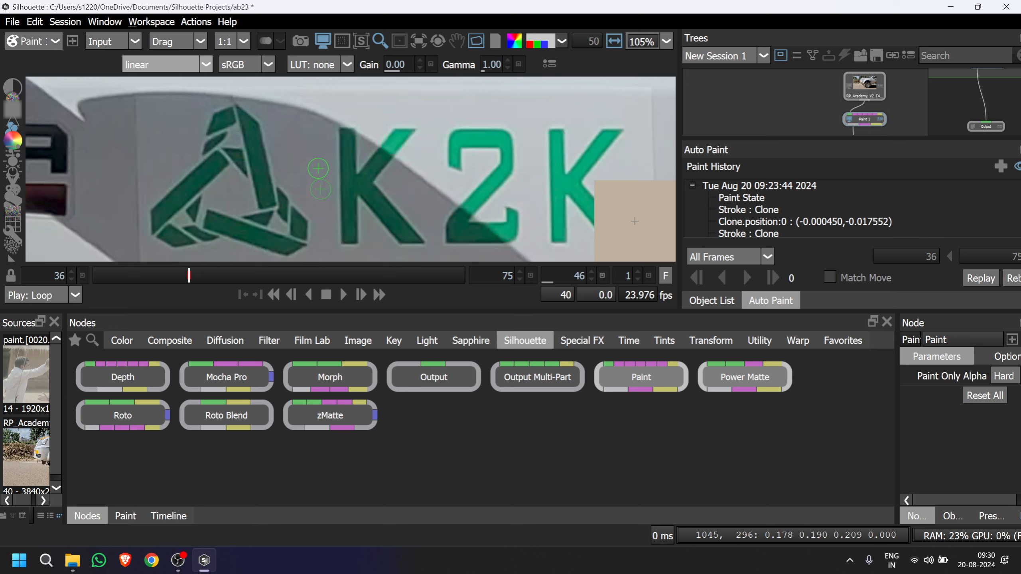
pyautogui.press('2')
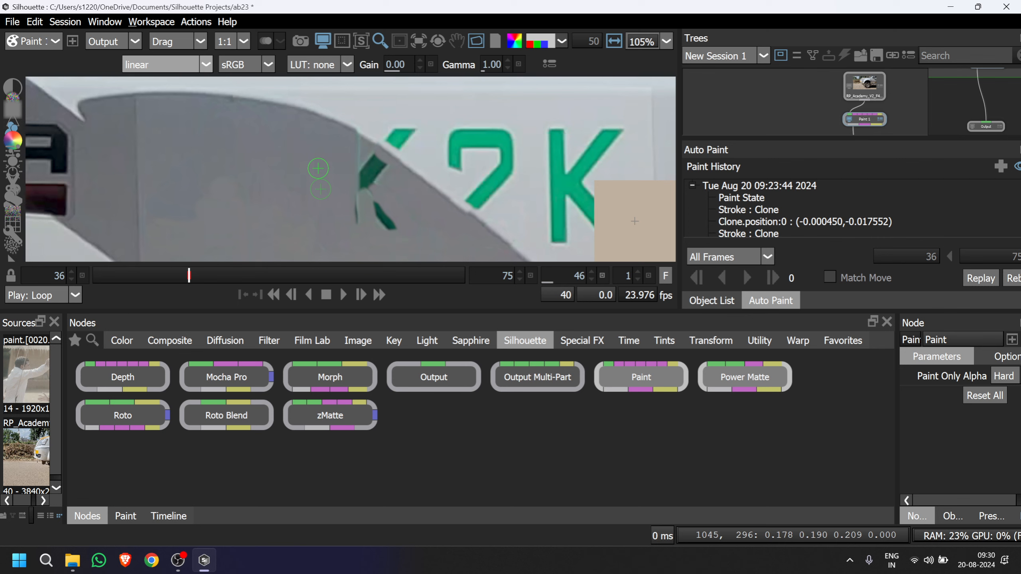
# Clone grey panel over the dark green upper arm of the first K inside the shadow and compare with the input.
pyautogui.moveTo(318, 169)
pyautogui.mouseDown()
pyautogui.moveTo(367, 173)
pyautogui.moveTo(358, 174)
pyautogui.moveTo(358, 227)
pyautogui.moveTo(353, 144)
pyautogui.moveTo(357, 186)
pyautogui.moveTo(359, 162)
pyautogui.moveTo(337, 164)
pyautogui.moveTo(373, 160)
pyautogui.moveTo(365, 183)
pyautogui.moveTo(374, 177)
pyautogui.mouseUp()
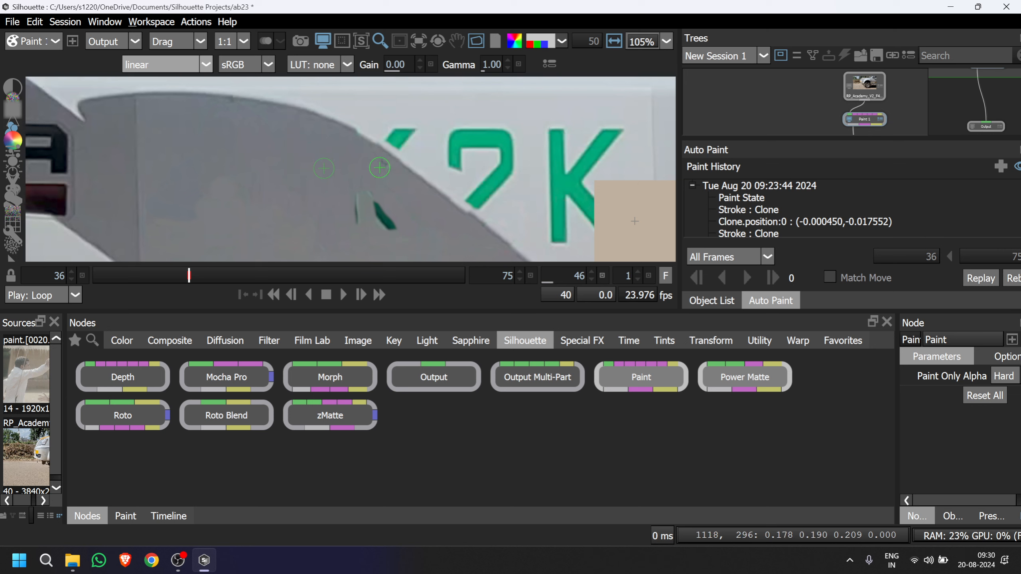
pyautogui.press('1')
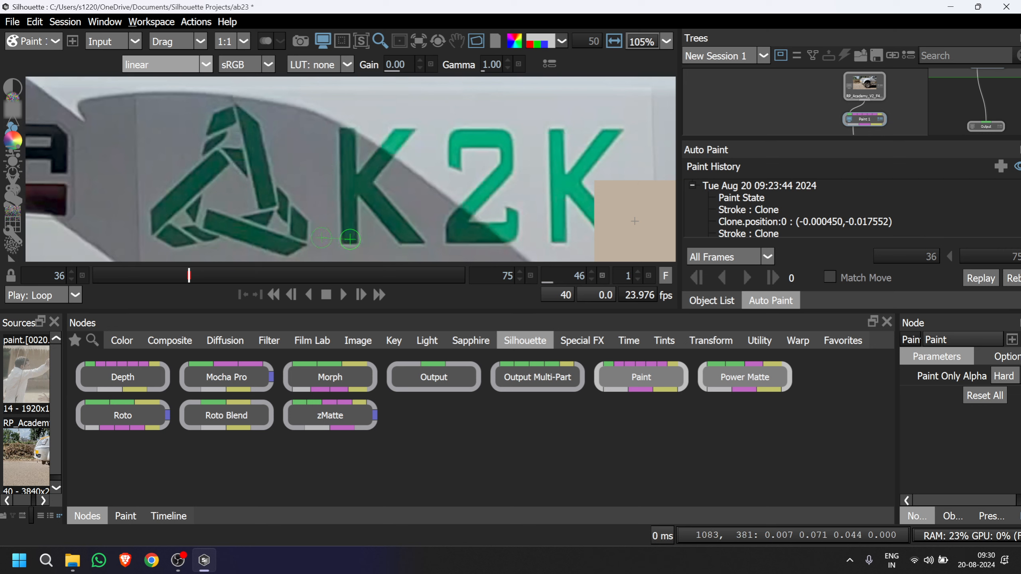
pyautogui.press('2')
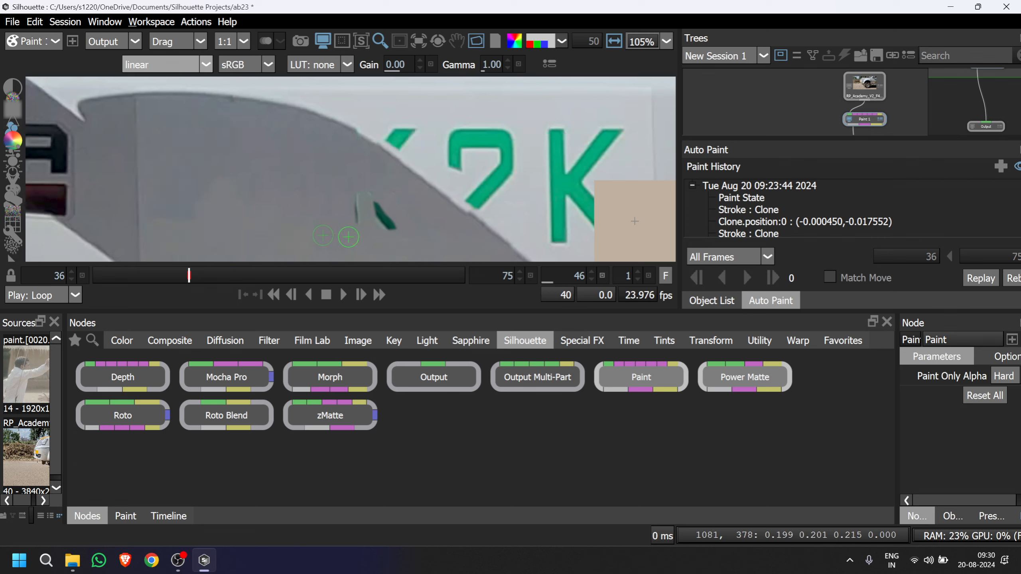
# Clone grey panel over the leftover sliver of the first K's vertical stem and compare with the input.
pyautogui.moveTo(353, 225)
pyautogui.mouseDown()
pyautogui.moveTo(357, 201)
pyautogui.moveTo(354, 211)
pyautogui.mouseUp()
pyautogui.moveTo(459, 236); pyautogui.dragTo(397, 236)
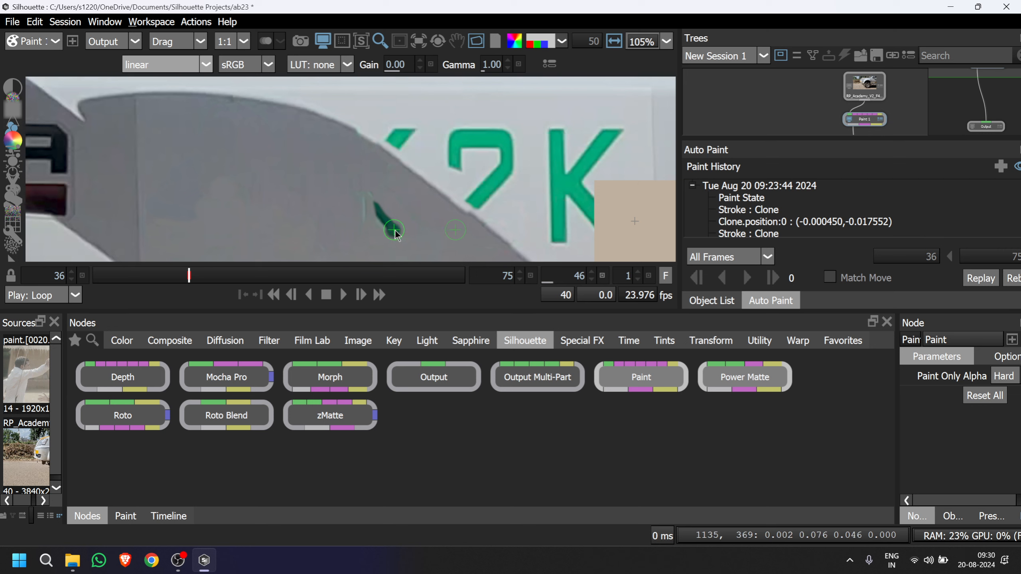
pyautogui.press('1')
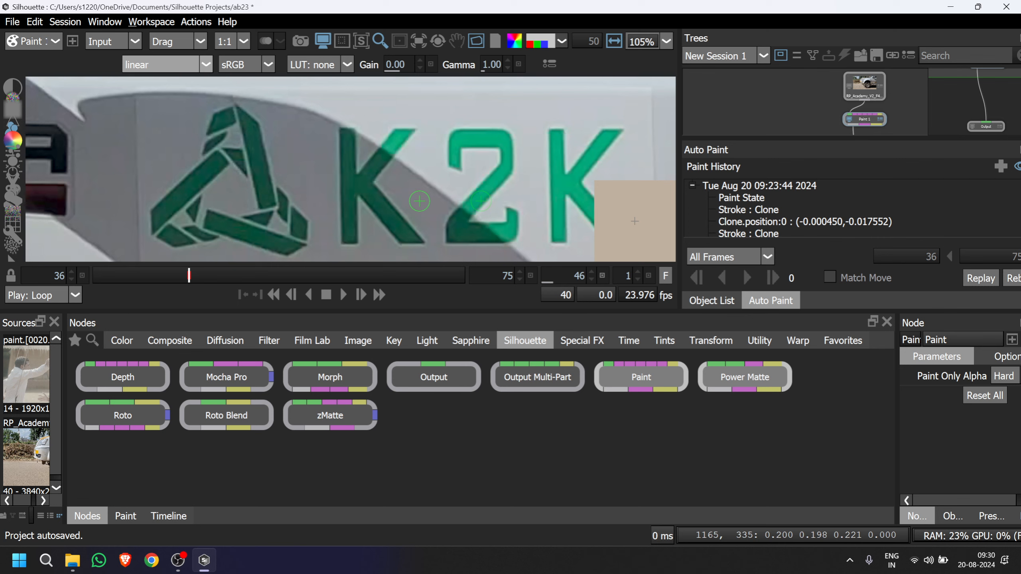
pyautogui.press('2')
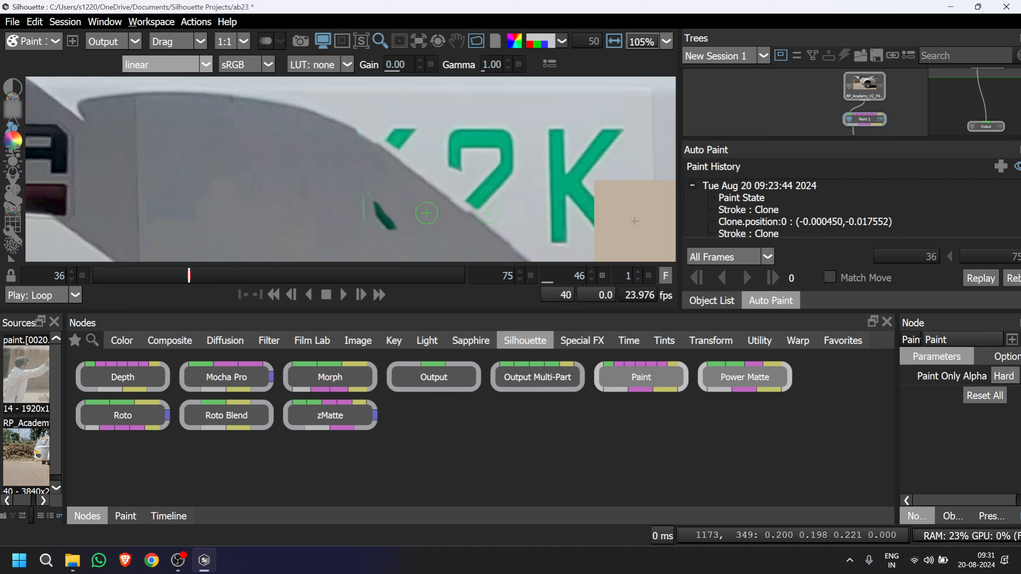
# Paint out the last dark green fragment of the first K's leg with grey panel cloned from beside it.
pyautogui.moveTo(426, 213)
pyautogui.mouseDown()
pyautogui.moveTo(387, 212)
pyautogui.moveTo(395, 232)
pyautogui.moveTo(364, 198)
pyautogui.moveTo(365, 220)
pyautogui.moveTo(415, 198)
pyautogui.moveTo(362, 196)
pyautogui.mouseUp()
pyautogui.click(363, 196)
pyautogui.press('1')
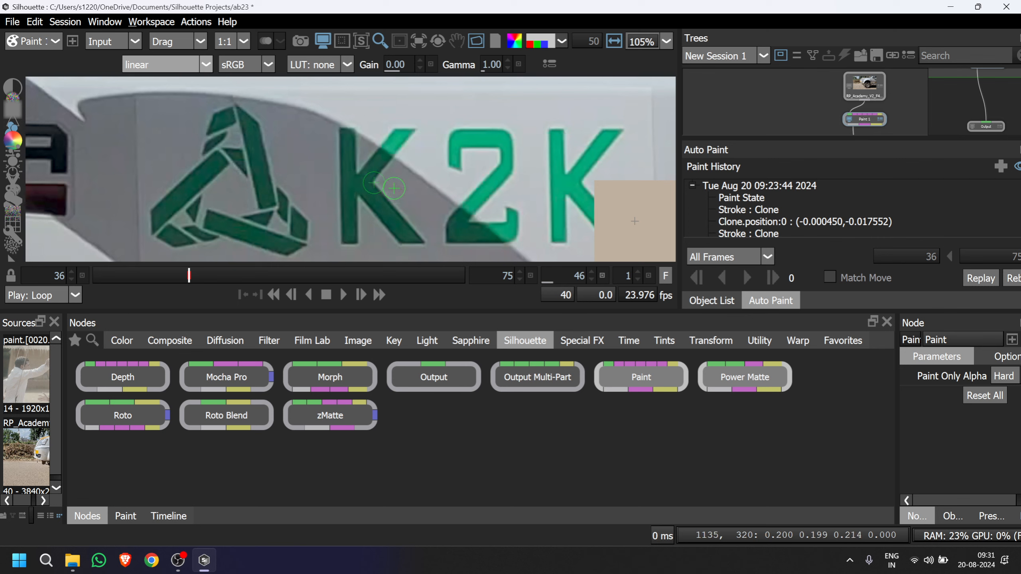
pyautogui.moveTo(387, 183); pyautogui.dragTo(345, 187)
pyautogui.press('3')
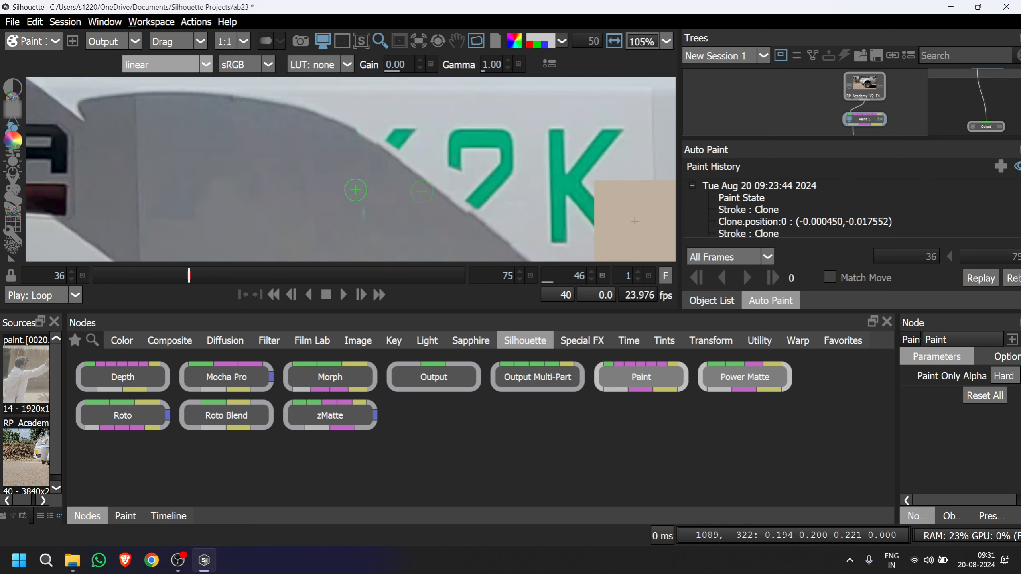
# Include the alpha channel in the Paint node's painting and set the clone filter to Catmull-Rom.
pyautogui.scroll(-2, 437, 198)
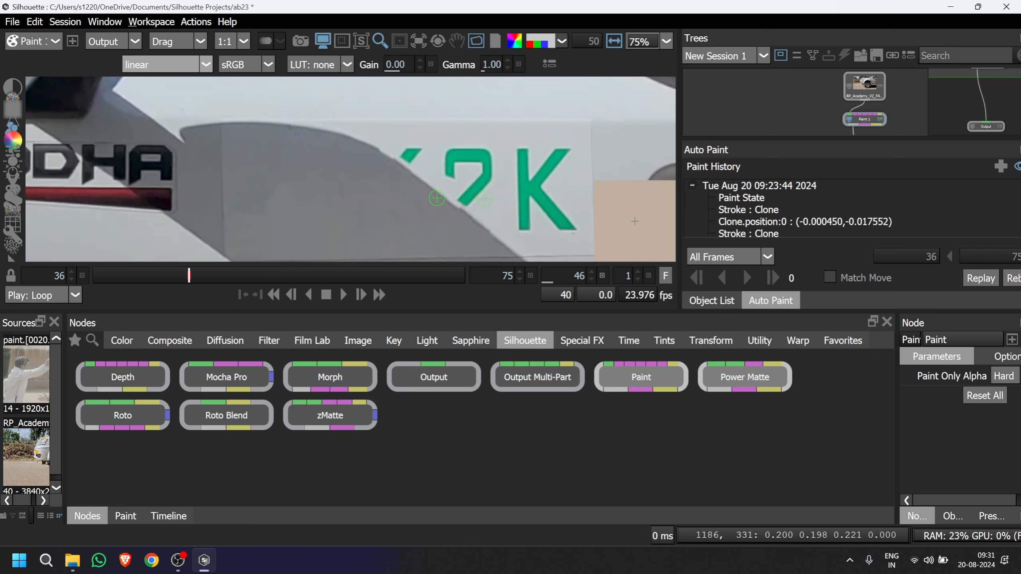
pyautogui.scroll(-3, 437, 198)
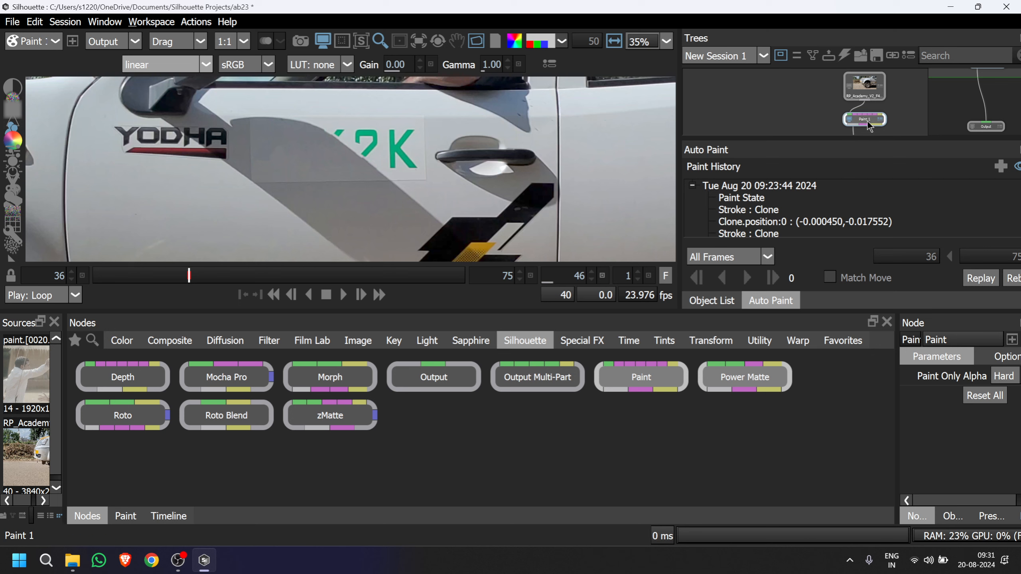
pyautogui.click(125, 516)
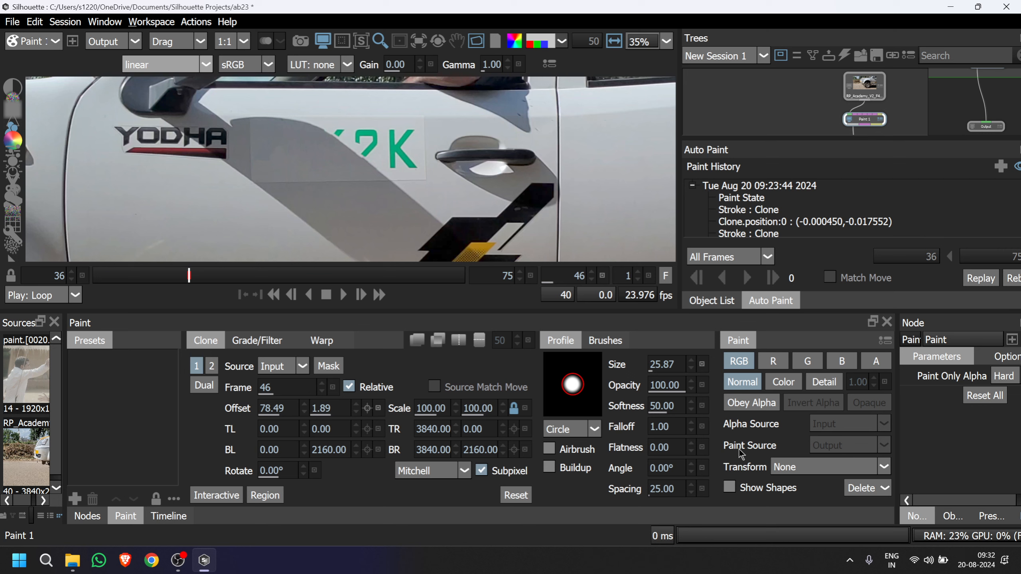
pyautogui.click(883, 364)
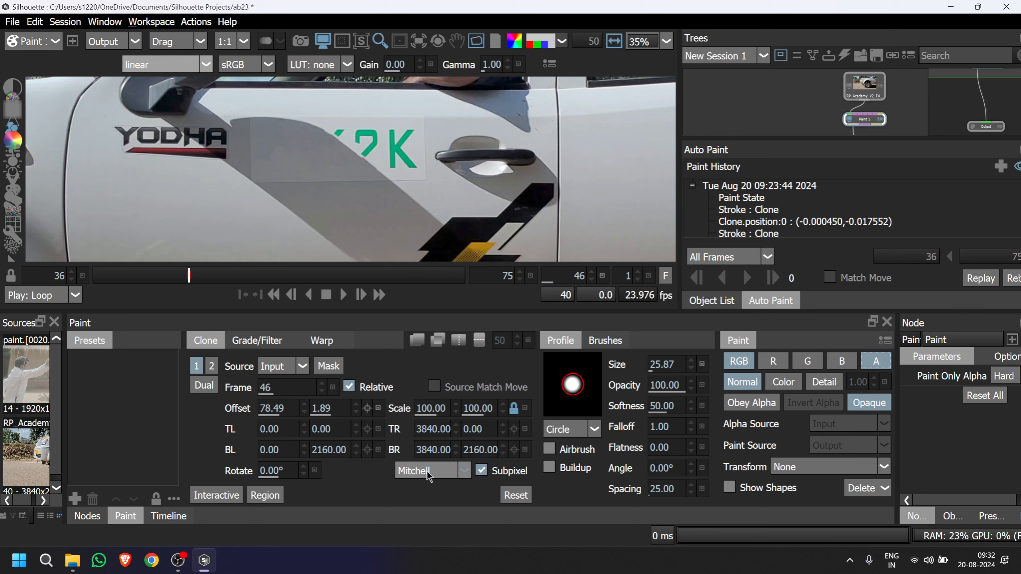
pyautogui.click(465, 471)
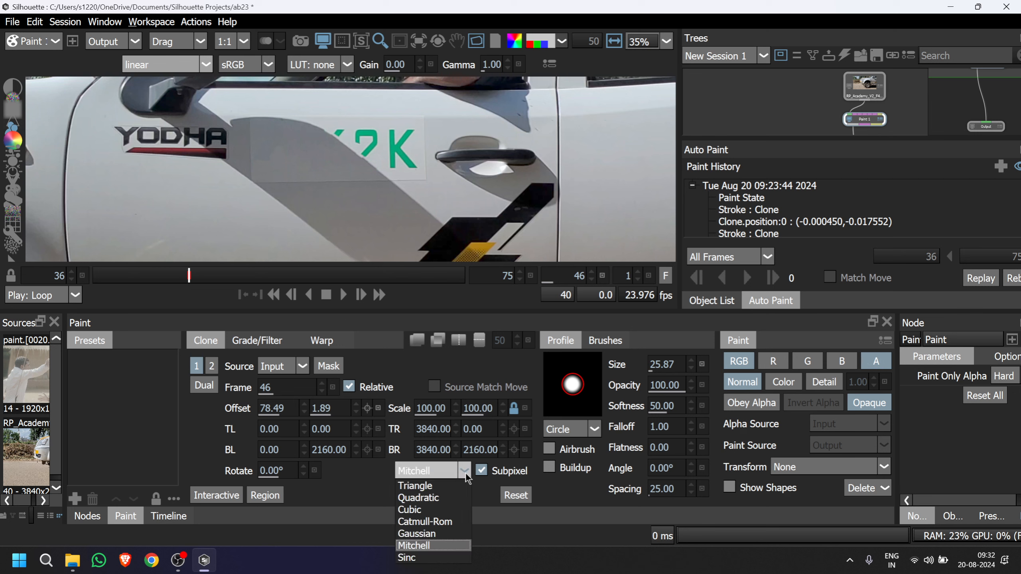
pyautogui.click(443, 522)
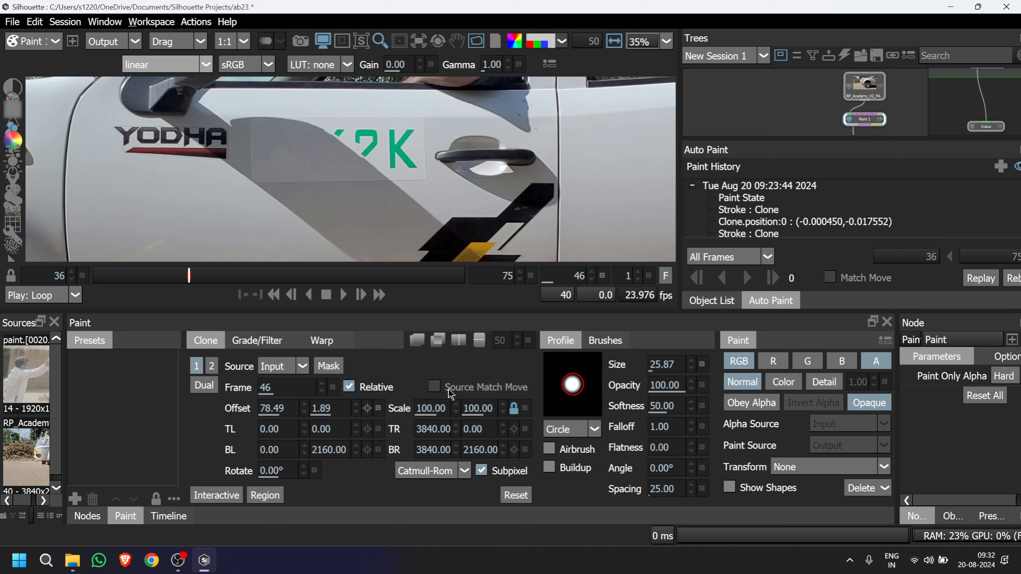
# Enable the onion skin overlay of the clone source over the vehicle door.
pyautogui.click(418, 341)
pyautogui.scroll(-3, 634, 221)
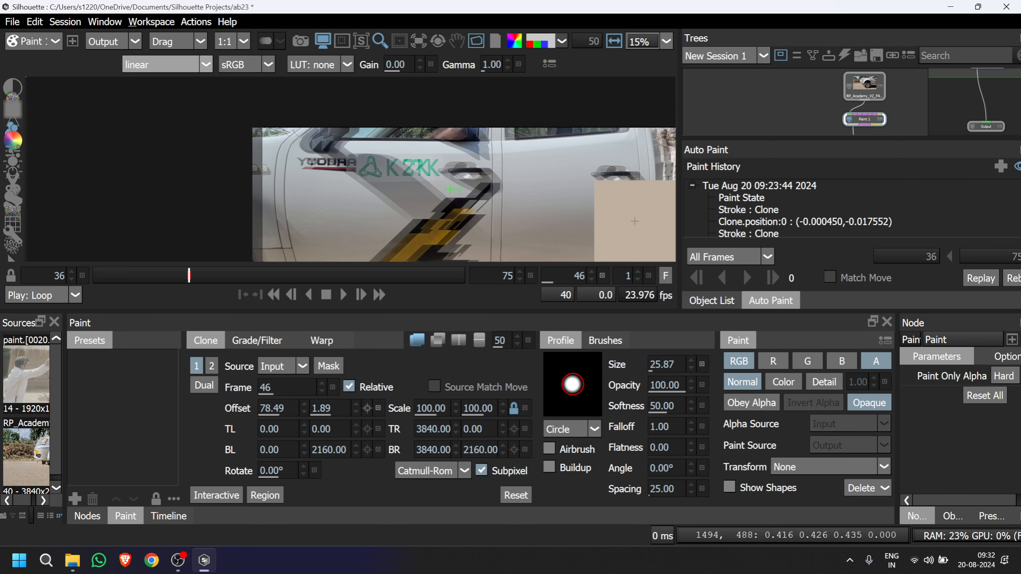
pyautogui.scroll(3, 447, 161)
pyautogui.moveTo(446, 161); pyautogui.dragTo(490, 211)
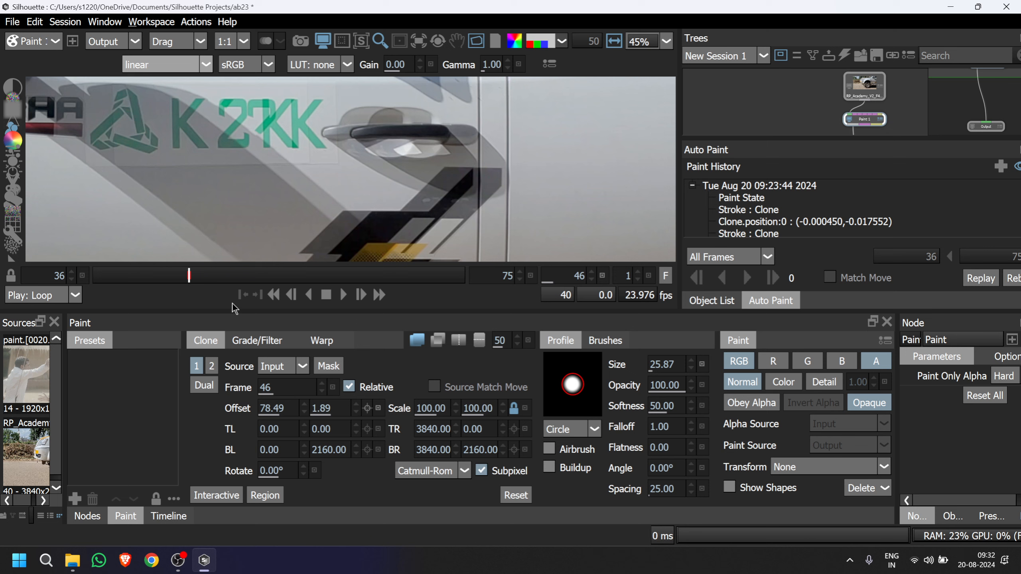
# Go to frame 47 and set the clone source frame to 46.
pyautogui.moveTo(199, 277); pyautogui.dragTo(201, 283)
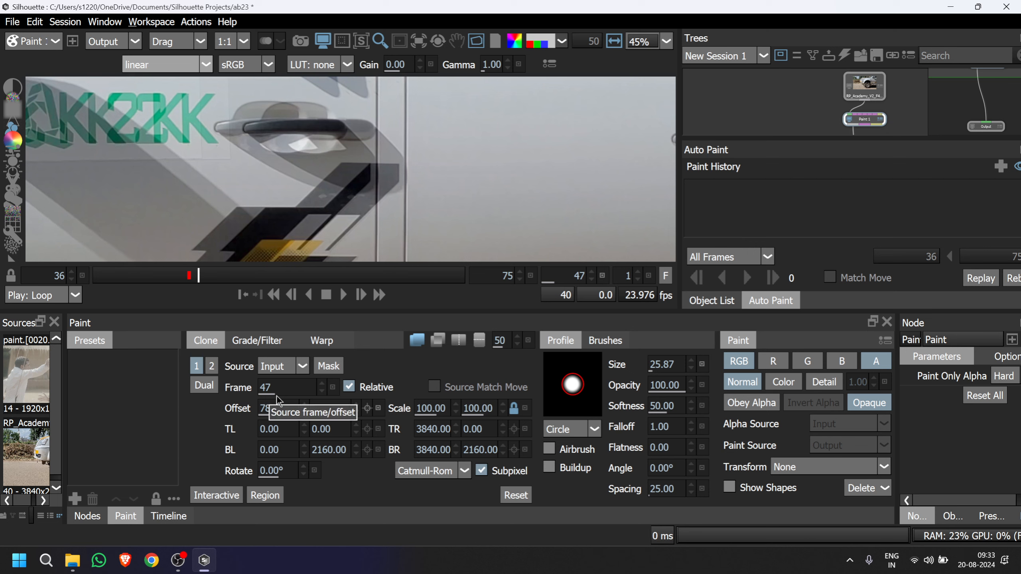
pyautogui.click(322, 391)
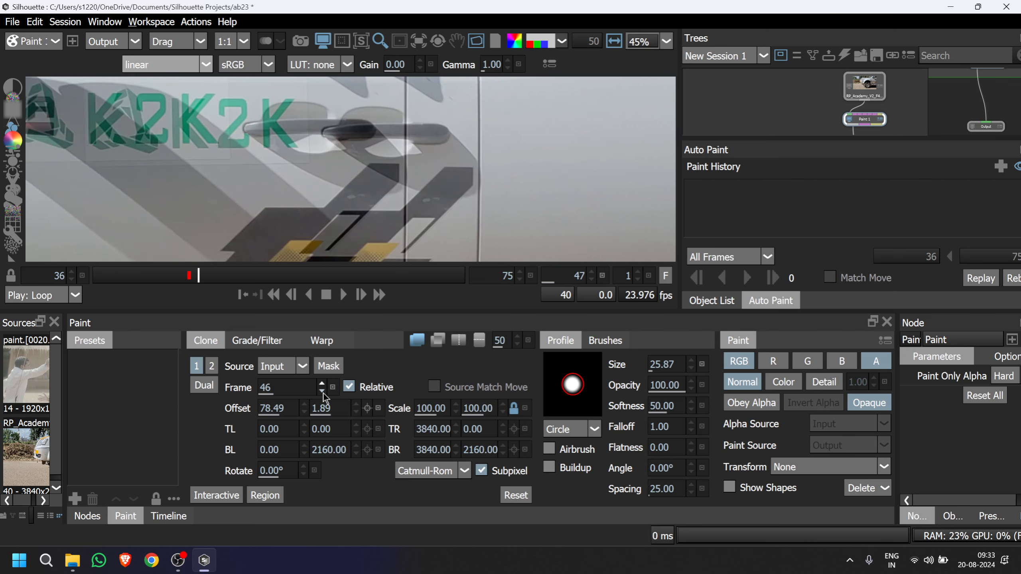
pyautogui.scroll(-3, 326, 208)
pyautogui.moveTo(326, 207); pyautogui.dragTo(366, 207)
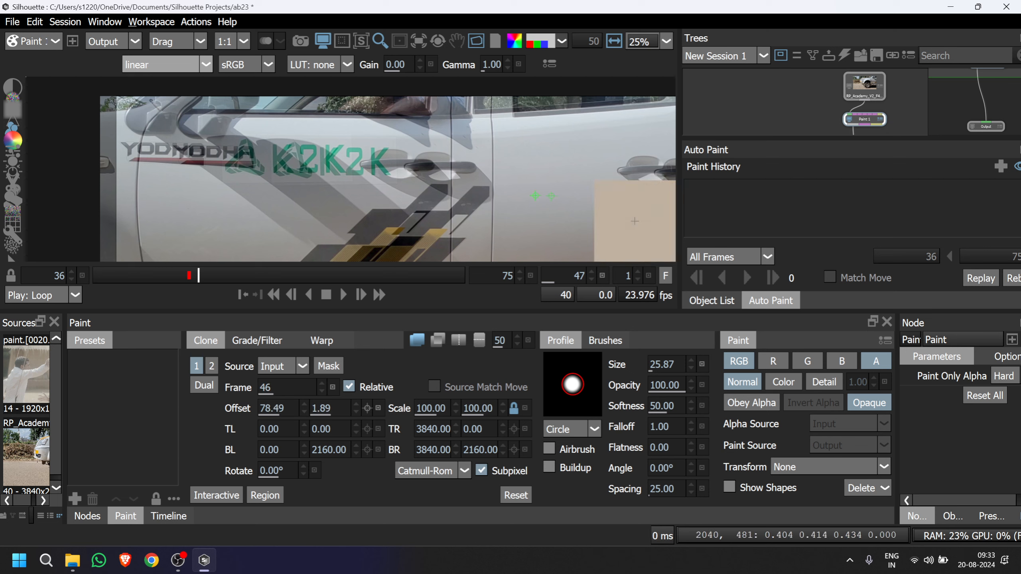
# Shift the clone source horizontally to an offset of 292.16 to line up the overlaid logo and door.
pyautogui.moveTo(541, 189); pyautogui.dragTo(541, 189)
pyautogui.press('Left')
pyautogui.press('Left')
pyautogui.press('Left')
pyautogui.press('Left')
pyautogui.press('Left')
pyautogui.press('Left')
pyautogui.press('Left')
pyautogui.press('Left')
pyautogui.press('Left')
pyautogui.press('Left')
pyautogui.press('Left')
pyautogui.press('Left')
pyautogui.press('Left')
pyautogui.press('Left')
pyautogui.press('Left')
pyautogui.press('Left')
pyautogui.press('Left')
pyautogui.press('Left')
pyautogui.press('Left')
pyautogui.press('Left')
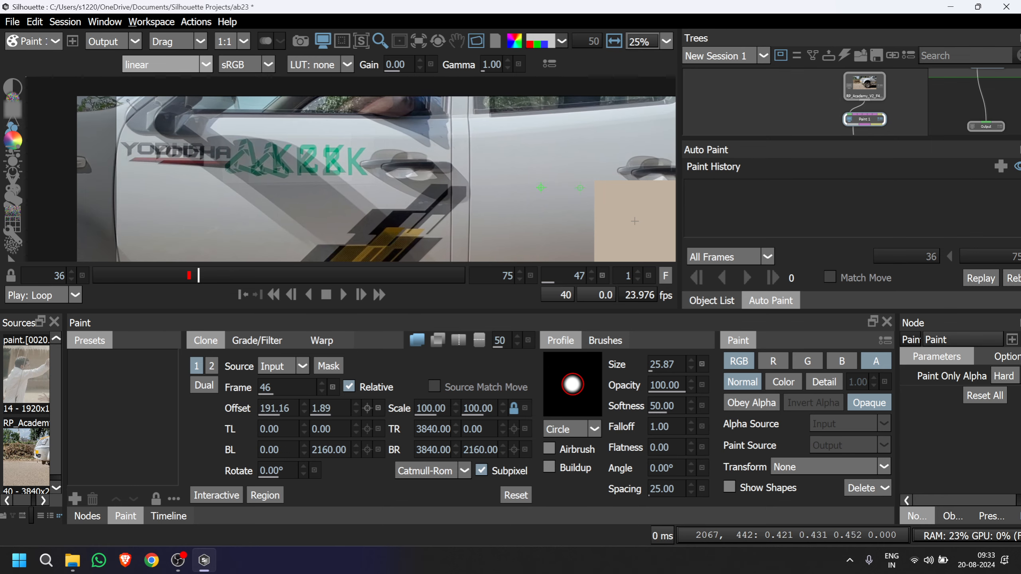
pyautogui.press('Left')
pyautogui.press('Left')
pyautogui.press('Left')
pyautogui.press('Left')
pyautogui.press('Left')
pyautogui.press('Left')
pyautogui.press('Left')
pyautogui.press('Left')
pyautogui.press('Left')
pyautogui.press('Left')
pyautogui.press('Left')
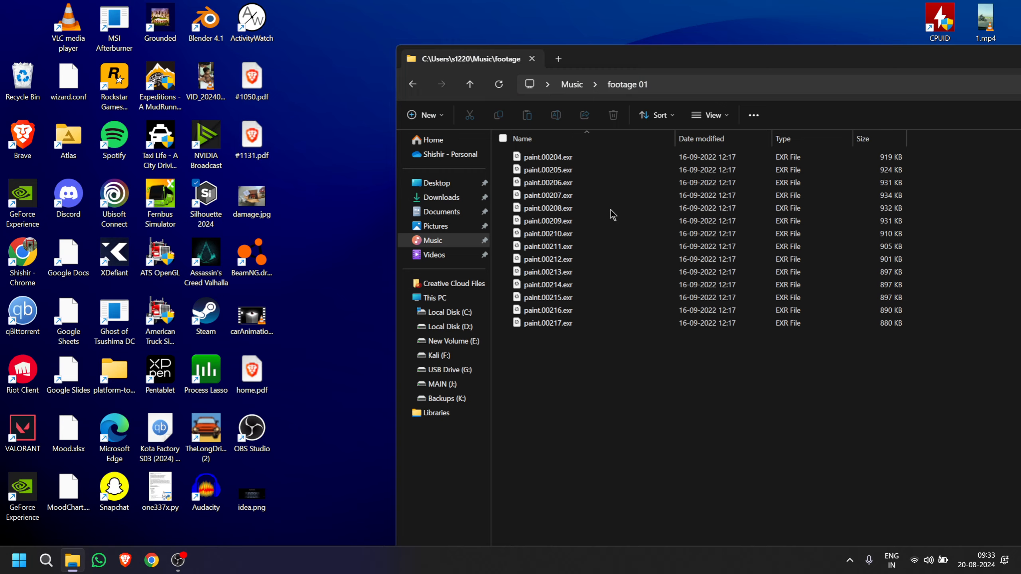
# Relaunch Silhouette 2024 from the desktop.
pyautogui.rightClick(611, 215)
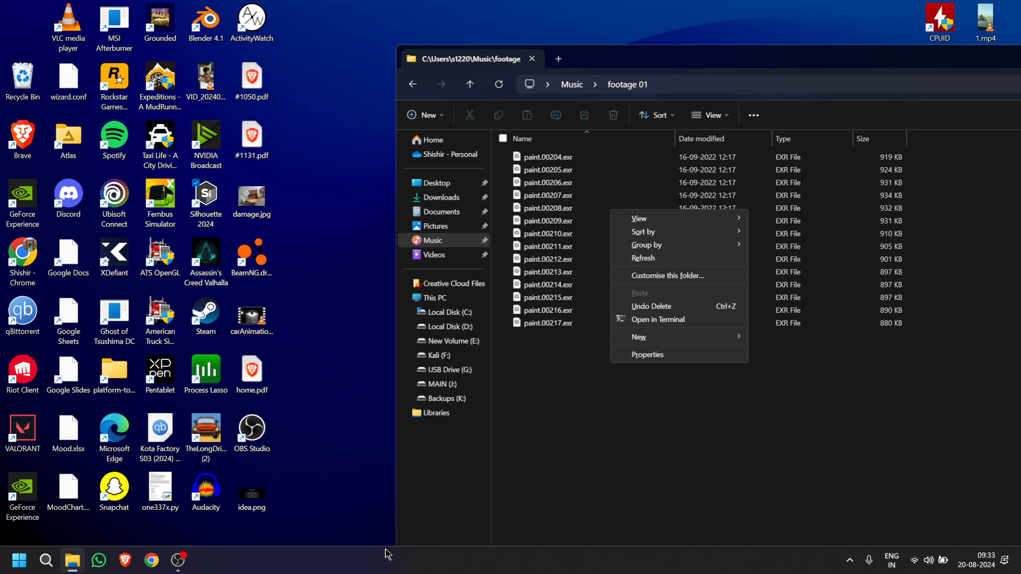
pyautogui.click(367, 499)
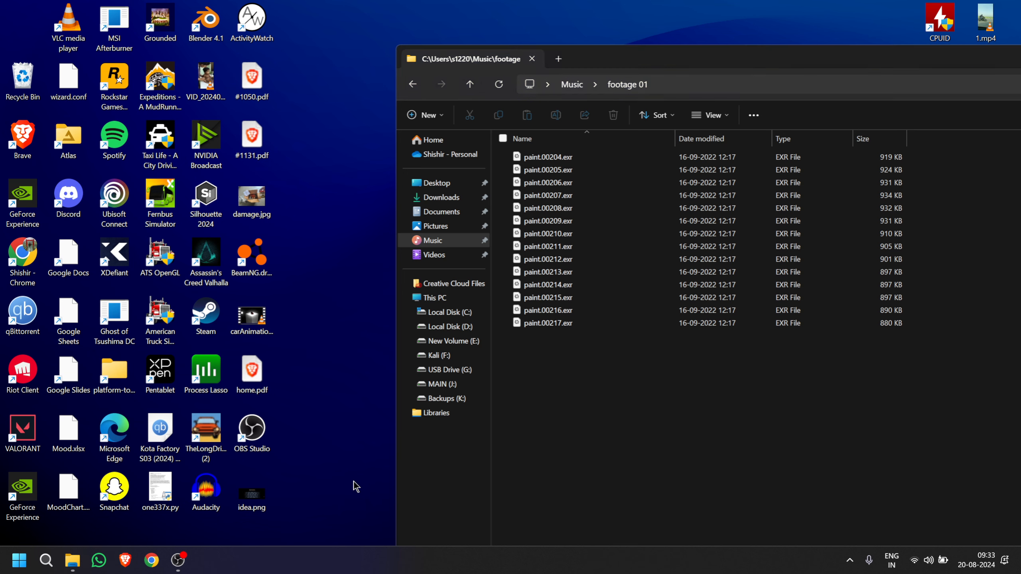
pyautogui.doubleClick(205, 197)
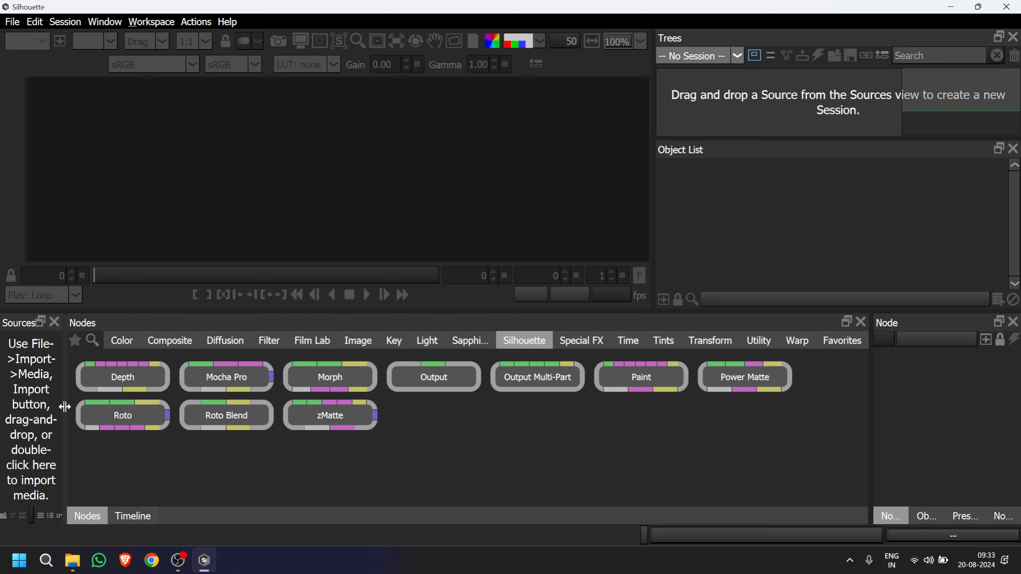
# Widen the Sources area and import the RP_Academy_V2_F40.[0036-0075].exr sequence from the plate folder.
pyautogui.moveTo(65, 406); pyautogui.dragTo(232, 422)
pyautogui.doubleClick(91, 376)
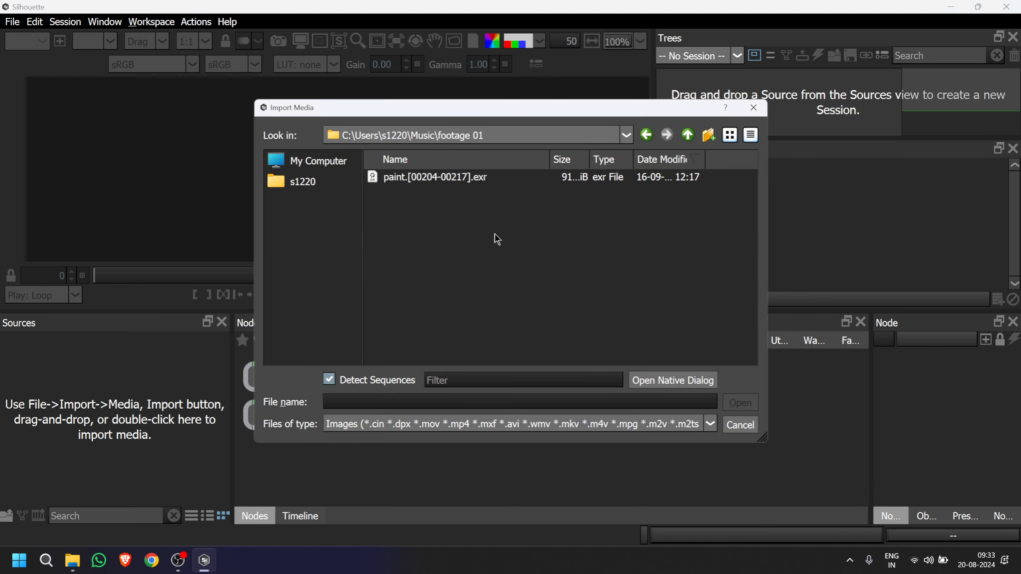
pyautogui.click(688, 136)
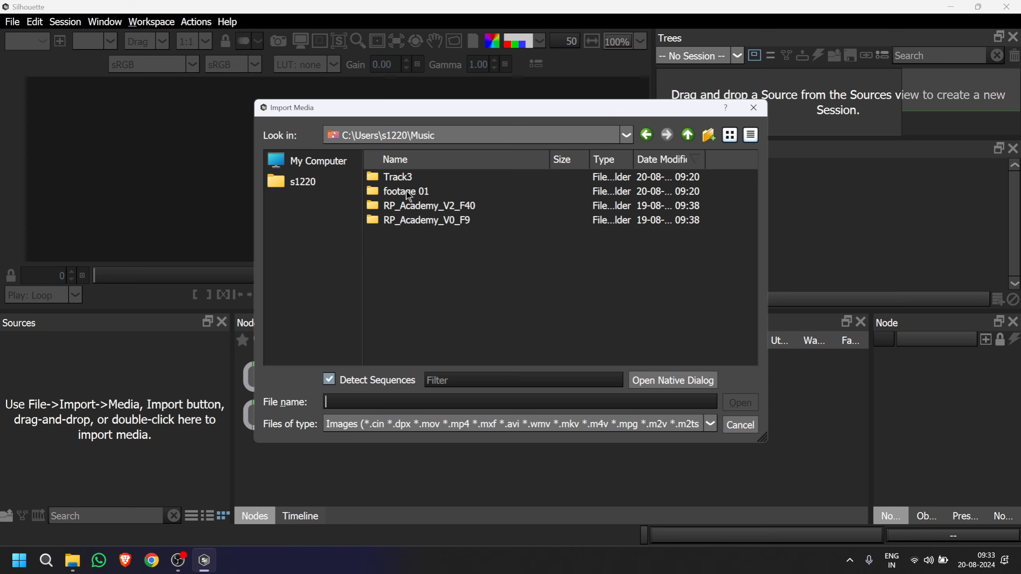
pyautogui.doubleClick(412, 206)
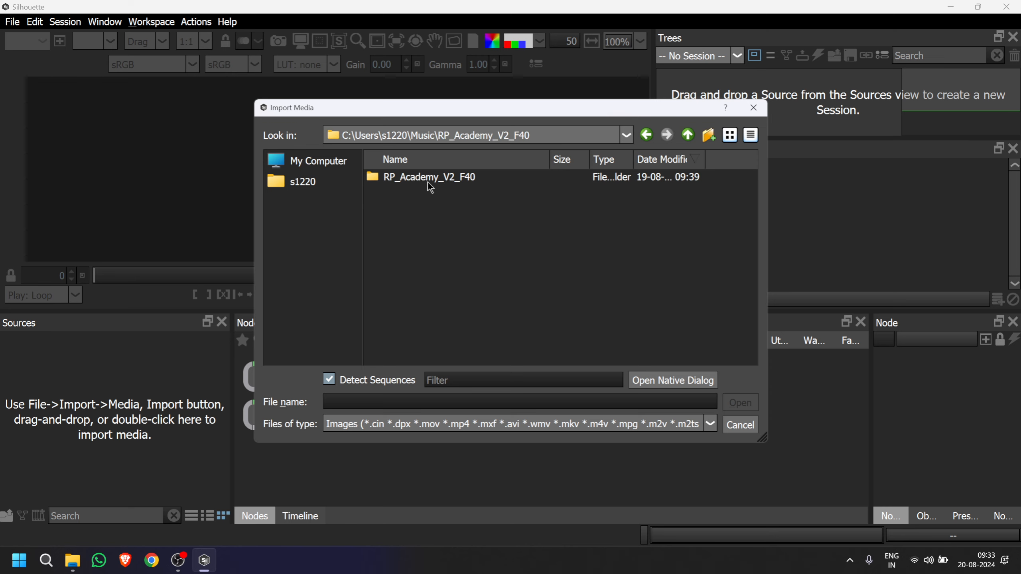
pyautogui.doubleClick(429, 180)
pyautogui.doubleClick(398, 192)
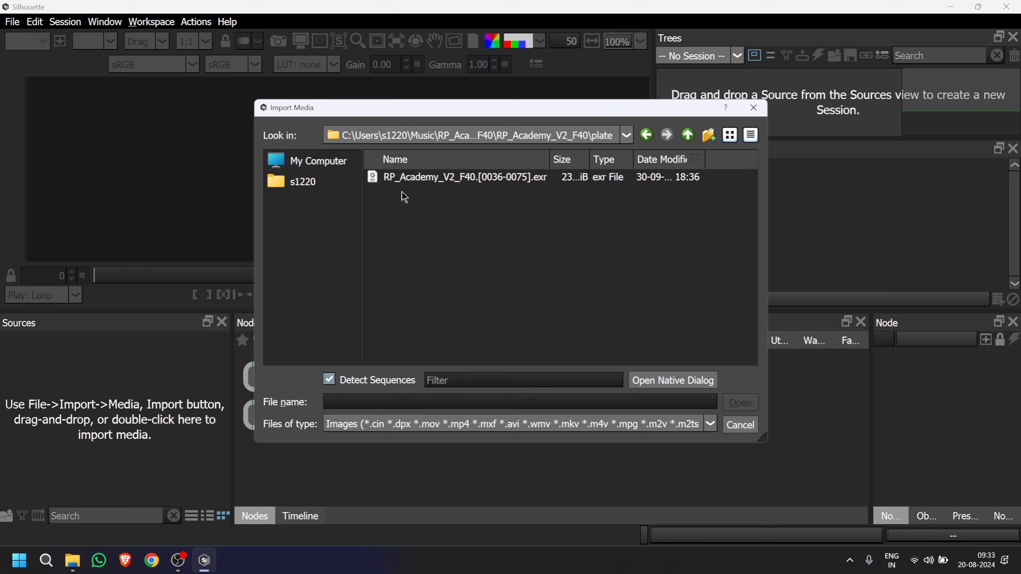
pyautogui.click(422, 182)
pyautogui.click(737, 404)
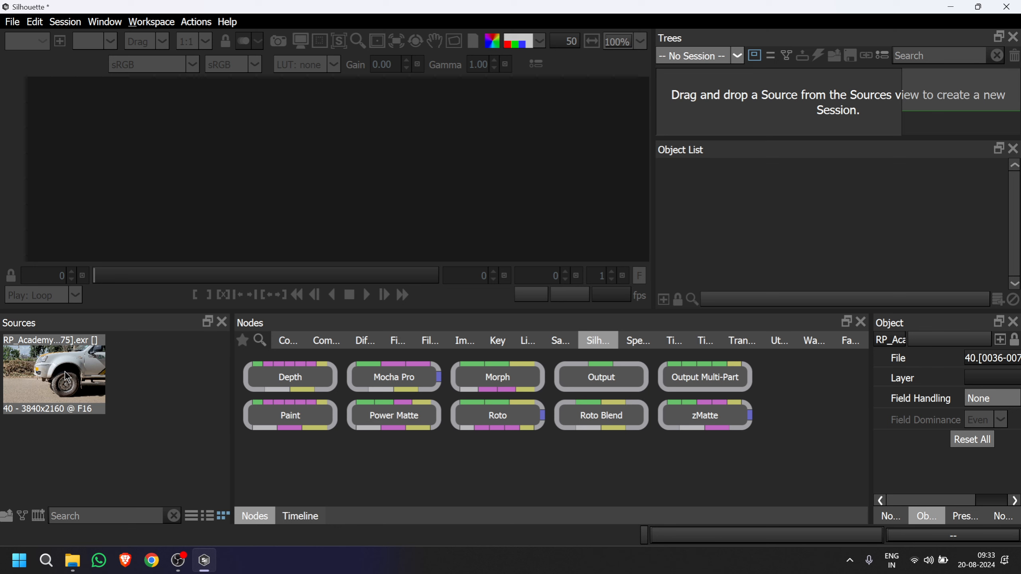
pyautogui.doubleClick(100, 443)
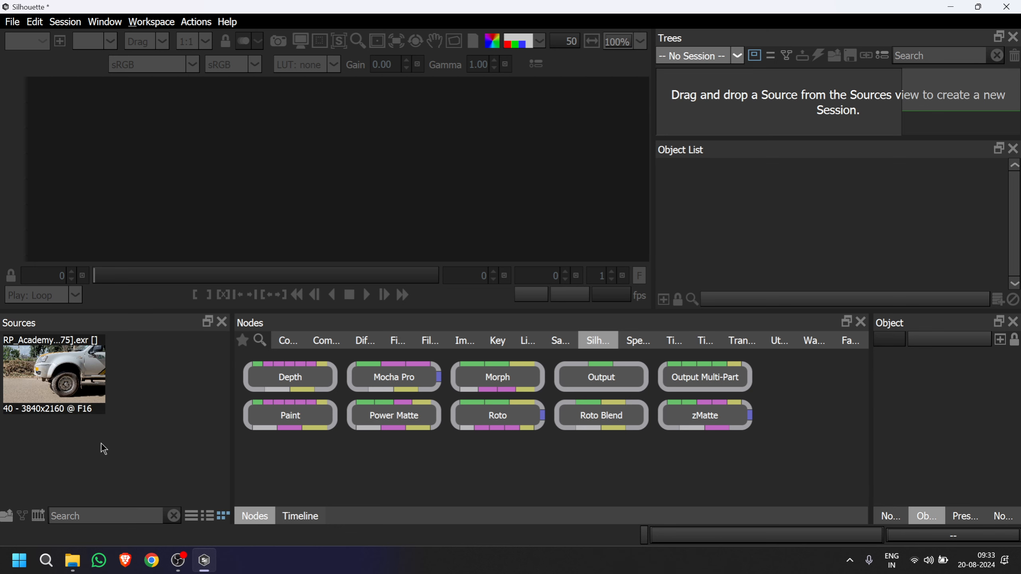
pyautogui.click(688, 135)
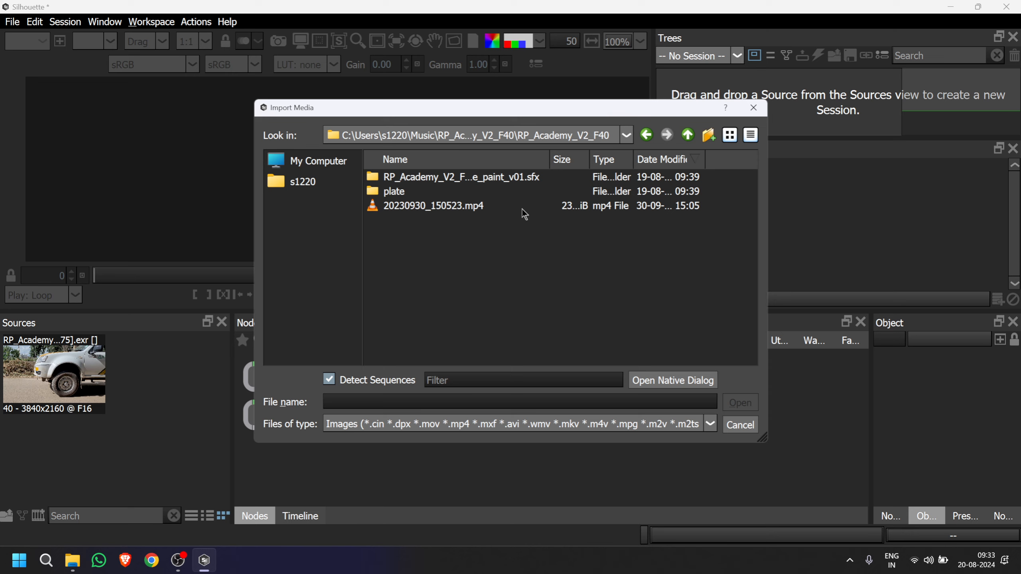
pyautogui.click(688, 135)
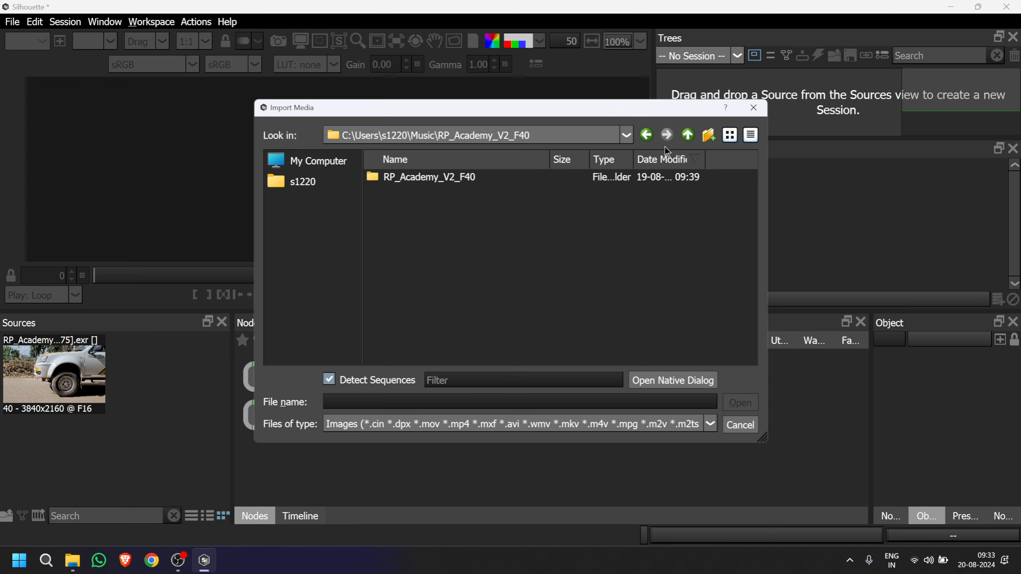
pyautogui.click(688, 135)
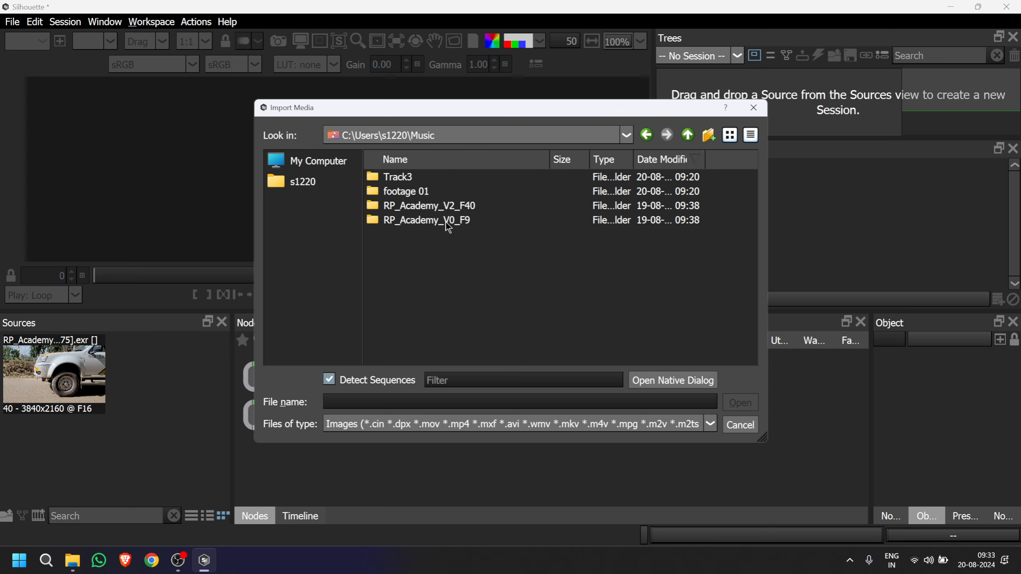
pyautogui.click(754, 107)
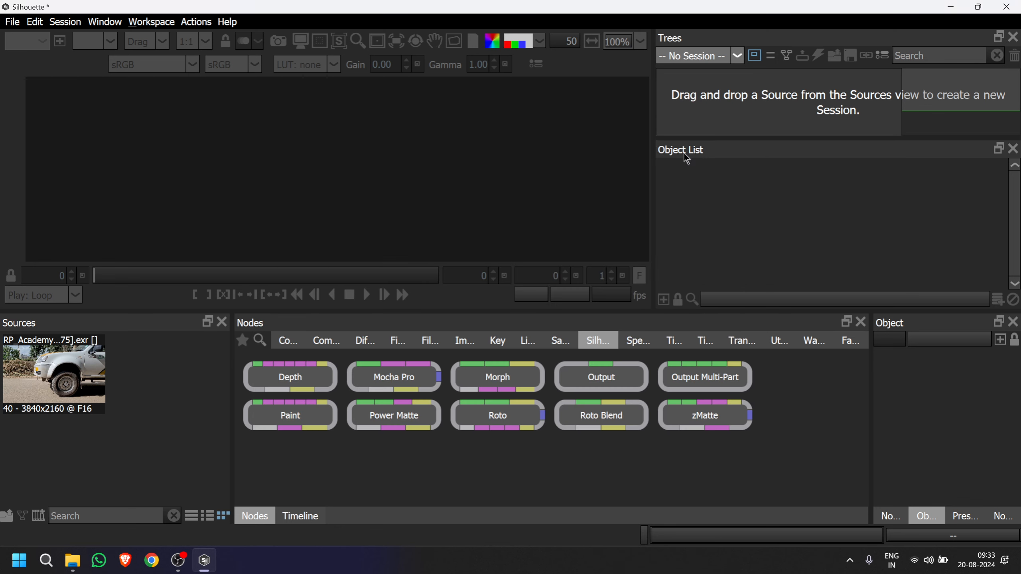
# Open the recent project a2 without saving the current one and select its source clip.
pyautogui.click(19, 23)
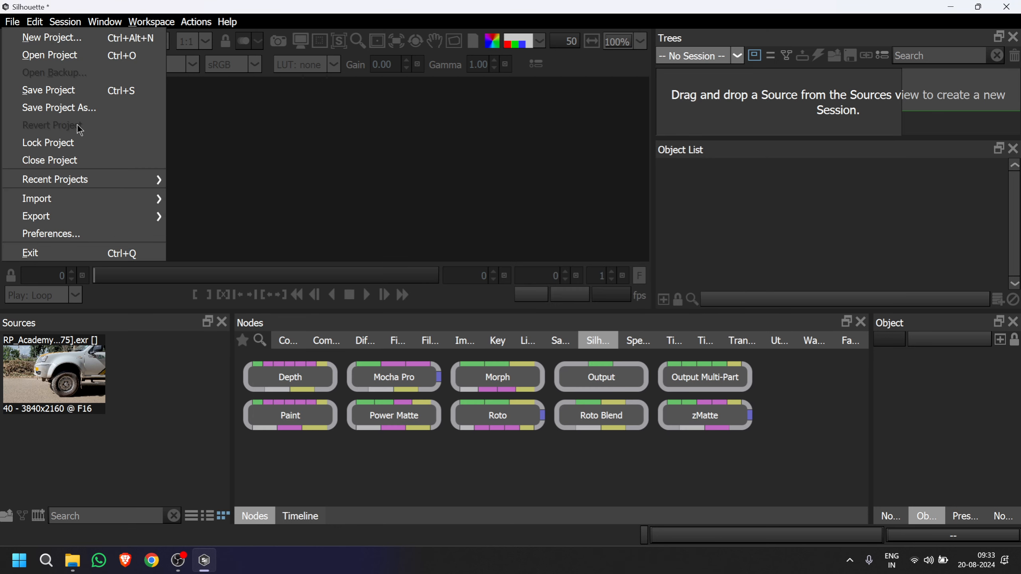
pyautogui.moveTo(96, 195)
pyautogui.moveTo(111, 180)
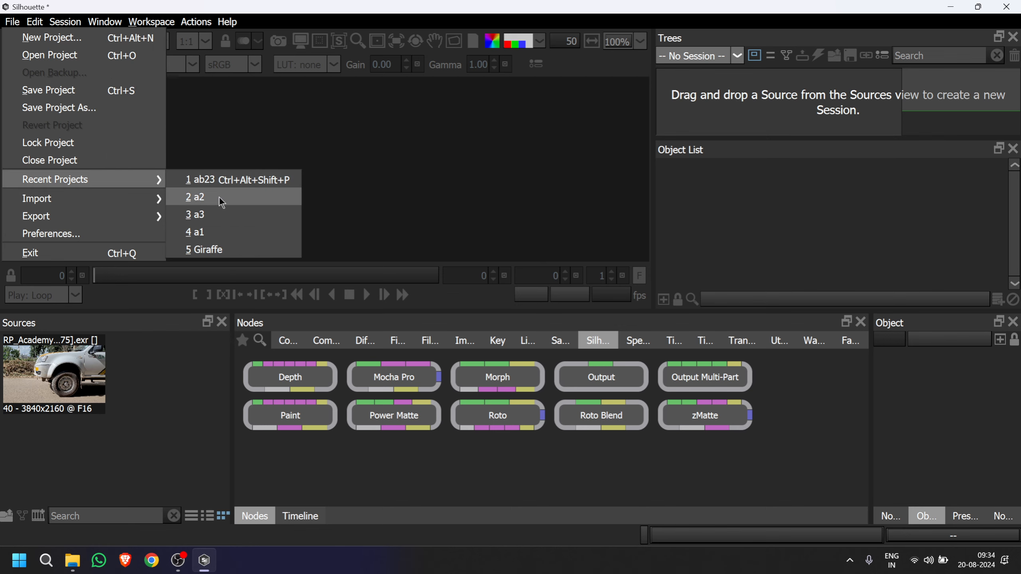
pyautogui.click(204, 197)
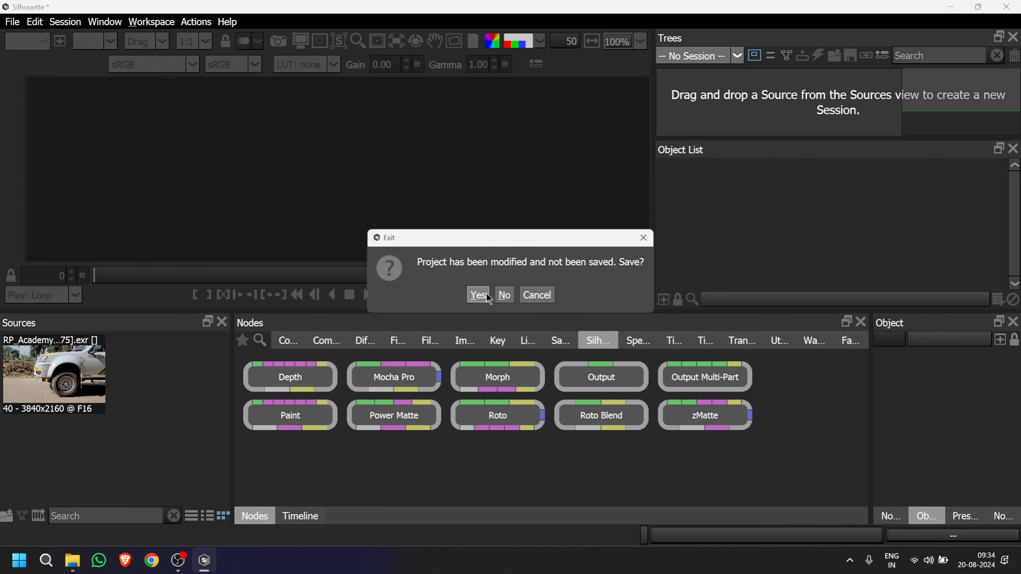
pyautogui.click(504, 295)
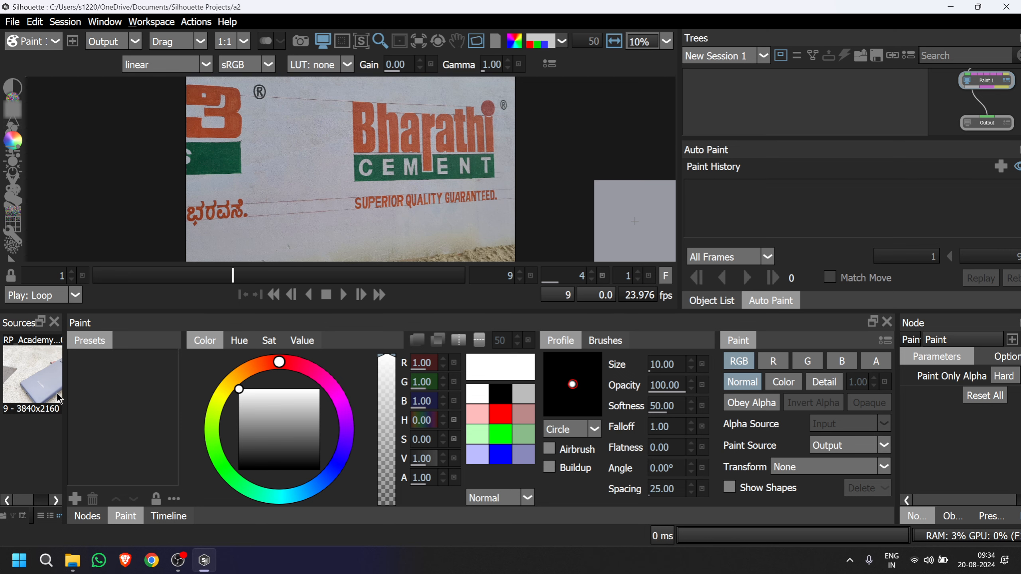
pyautogui.click(37, 368)
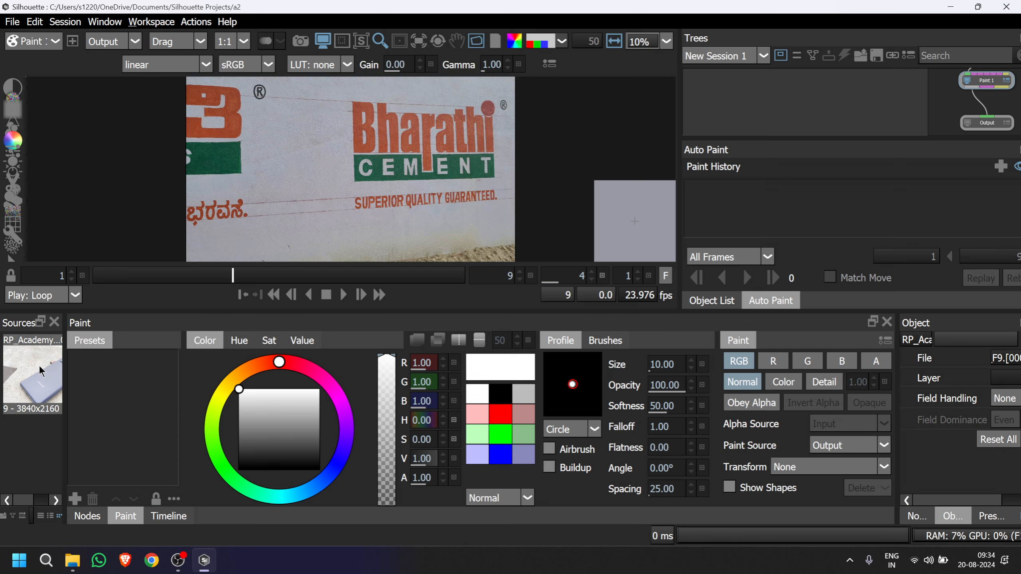
pyautogui.doubleClick(46, 439)
pyautogui.click(753, 107)
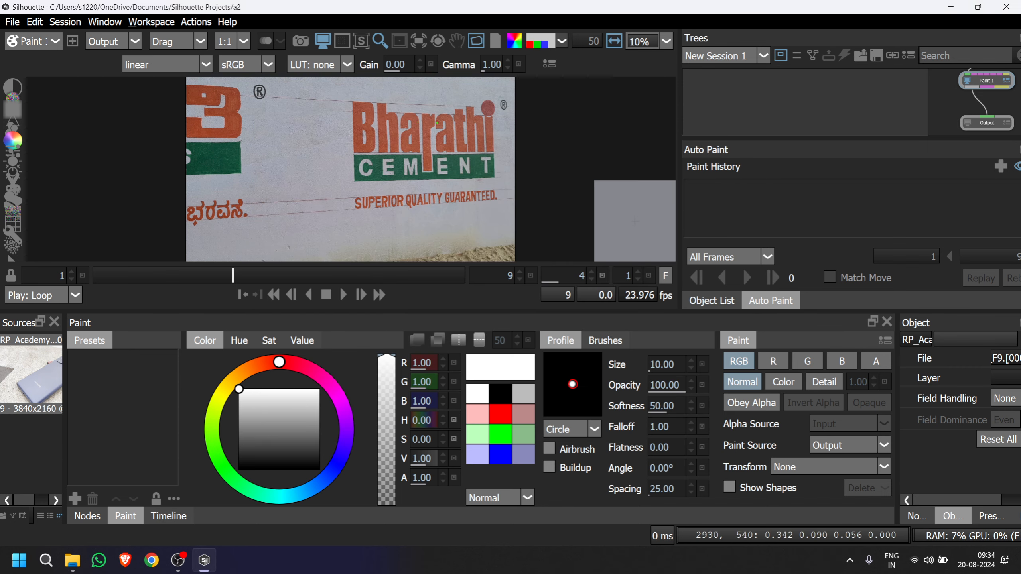
# Open the recent project a3.
pyautogui.click(16, 23)
pyautogui.moveTo(66, 184)
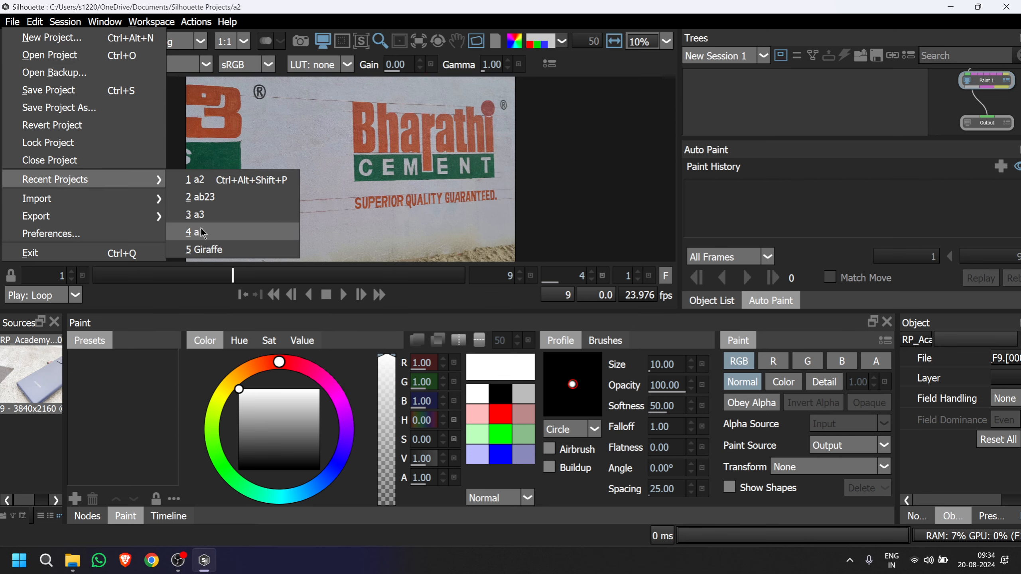
pyautogui.click(200, 215)
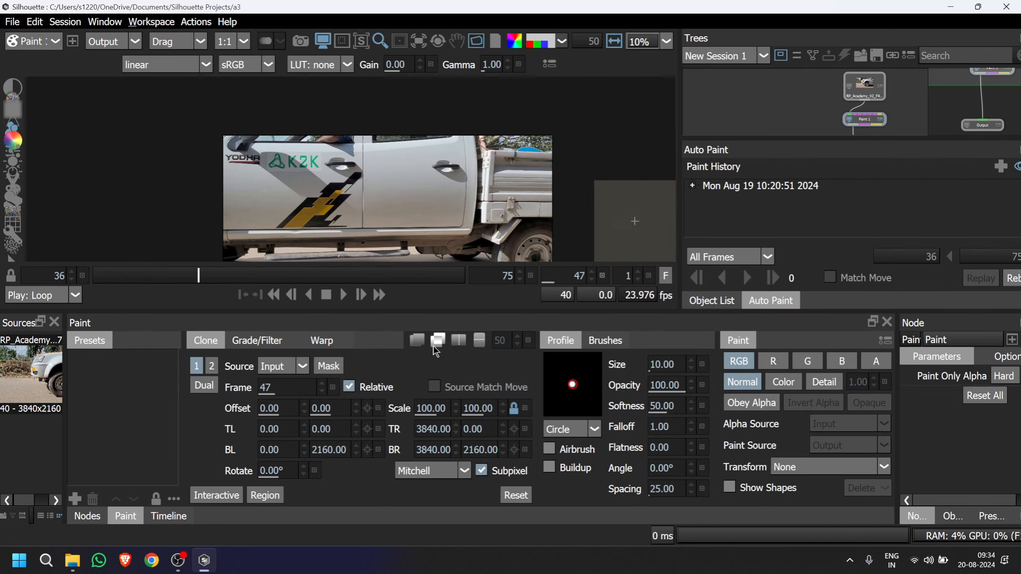
# Go to frame 45 and paint out the green triangle logo on the door sticker with the Drag brush at size 56.10.
pyautogui.moveTo(201, 277); pyautogui.dragTo(81, 281)
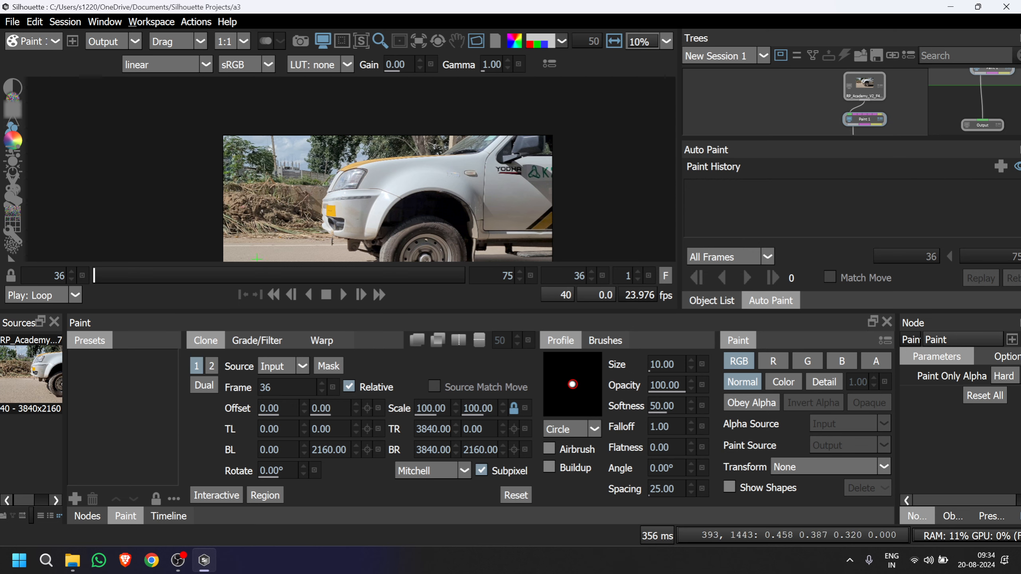
pyautogui.scroll(5, 287, 196)
pyautogui.scroll(2, 346, 193)
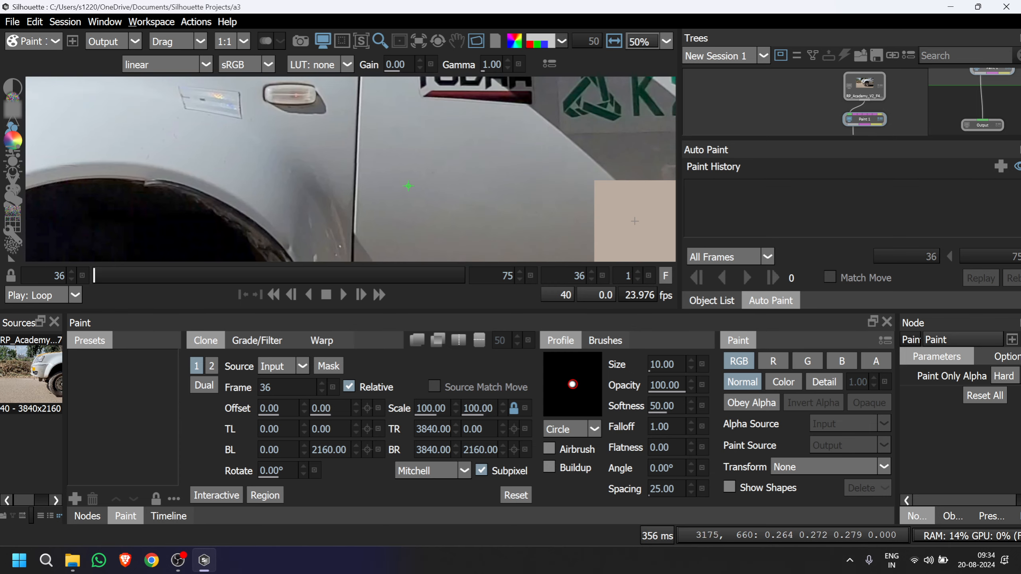
pyautogui.moveTo(408, 186)
pyautogui.mouseDown()
pyautogui.moveTo(356, 194)
pyautogui.moveTo(207, 254)
pyautogui.moveTo(206, 275)
pyautogui.moveTo(177, 281)
pyautogui.mouseUp()
pyautogui.scroll(-5, 358, 226)
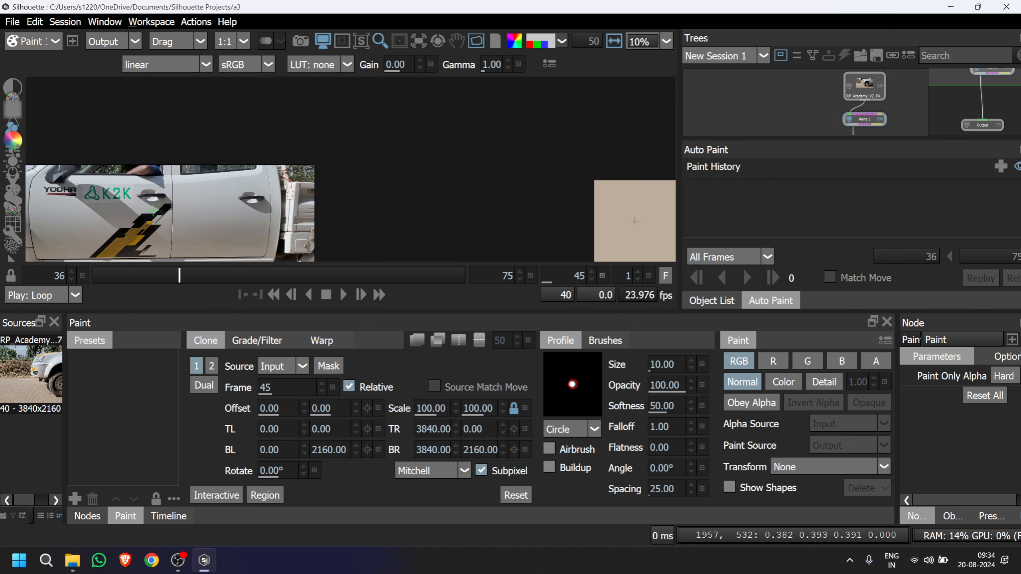
pyautogui.scroll(4, 357, 227)
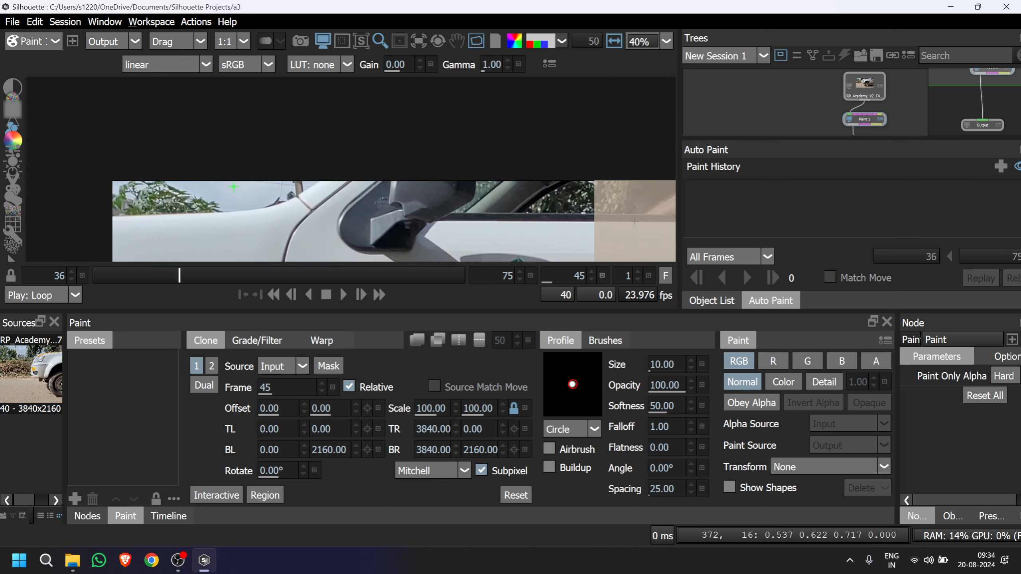
pyautogui.moveTo(394, 201); pyautogui.dragTo(330, 172)
pyautogui.scroll(2, 389, 199)
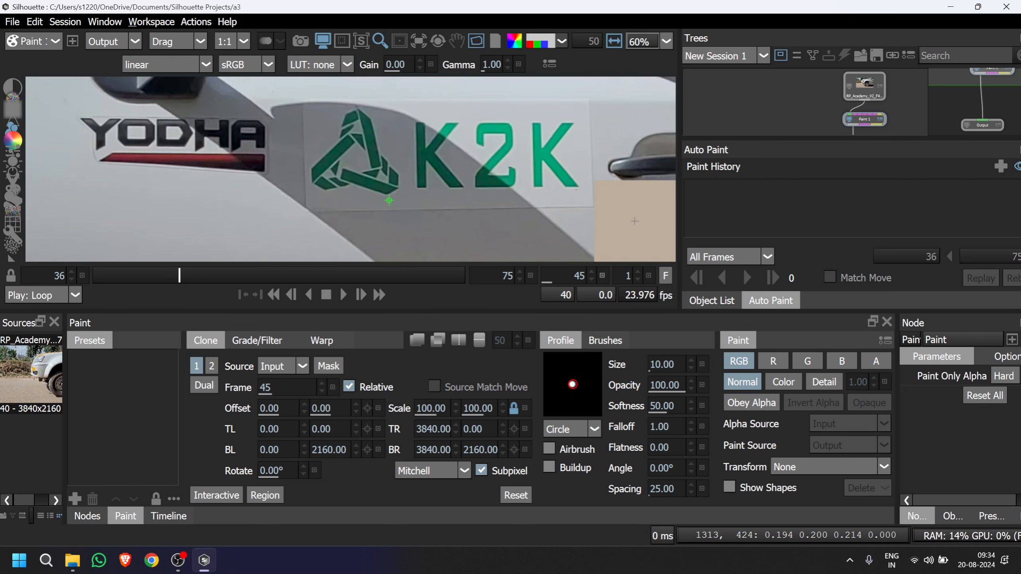
pyautogui.click(16, 193)
pyautogui.moveTo(347, 151)
pyautogui.mouseDown()
pyautogui.moveTo(335, 131)
pyautogui.moveTo(377, 142)
pyautogui.moveTo(339, 133)
pyautogui.moveTo(373, 154)
pyautogui.moveTo(334, 143)
pyautogui.moveTo(334, 167)
pyautogui.moveTo(318, 143)
pyautogui.moveTo(344, 167)
pyautogui.moveTo(346, 148)
pyautogui.moveTo(327, 177)
pyautogui.moveTo(325, 152)
pyautogui.moveTo(319, 182)
pyautogui.moveTo(324, 164)
pyautogui.moveTo(322, 182)
pyautogui.moveTo(358, 181)
pyautogui.moveTo(320, 164)
pyautogui.moveTo(317, 192)
pyautogui.moveTo(320, 167)
pyautogui.moveTo(327, 182)
pyautogui.moveTo(358, 187)
pyautogui.moveTo(339, 179)
pyautogui.moveTo(359, 172)
pyautogui.moveTo(334, 166)
pyautogui.moveTo(373, 183)
pyautogui.moveTo(358, 187)
pyautogui.moveTo(384, 177)
pyautogui.moveTo(389, 199)
pyautogui.moveTo(367, 178)
pyautogui.moveTo(387, 184)
pyautogui.moveTo(355, 169)
pyautogui.moveTo(390, 177)
pyautogui.moveTo(389, 154)
pyautogui.moveTo(355, 156)
pyautogui.moveTo(391, 159)
pyautogui.moveTo(372, 170)
pyautogui.moveTo(387, 166)
pyautogui.moveTo(365, 176)
pyautogui.moveTo(357, 156)
pyautogui.moveTo(383, 150)
pyautogui.moveTo(368, 157)
pyautogui.moveTo(386, 136)
pyautogui.moveTo(341, 157)
pyautogui.moveTo(377, 142)
pyautogui.moveTo(353, 143)
pyautogui.moveTo(372, 133)
pyautogui.moveTo(339, 128)
pyautogui.mouseUp()
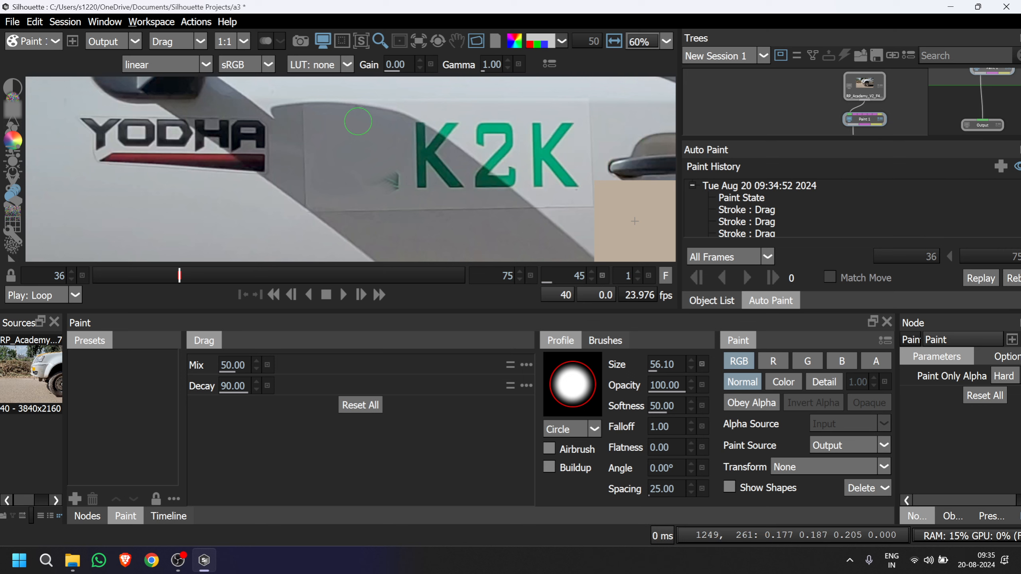
pyautogui.moveTo(364, 176)
pyautogui.mouseDown()
pyautogui.moveTo(400, 180)
pyautogui.moveTo(373, 190)
pyautogui.mouseUp()
# Paint out the first K of the sticker lettering with Drag brush strokes along the shadow and the light door area.
pyautogui.moveTo(402, 151)
pyautogui.mouseDown()
pyautogui.moveTo(440, 156)
pyautogui.moveTo(423, 155)
pyautogui.moveTo(440, 166)
pyautogui.moveTo(397, 176)
pyautogui.moveTo(458, 189)
pyautogui.moveTo(455, 166)
pyautogui.moveTo(435, 171)
pyautogui.moveTo(440, 156)
pyautogui.moveTo(395, 167)
pyautogui.moveTo(410, 163)
pyautogui.moveTo(393, 158)
pyautogui.moveTo(386, 135)
pyautogui.moveTo(422, 164)
pyautogui.moveTo(417, 152)
pyautogui.moveTo(395, 158)
pyautogui.moveTo(455, 164)
pyautogui.mouseUp()
pyautogui.moveTo(368, 219); pyautogui.dragTo(356, 236)
pyautogui.scroll(5, 356, 235)
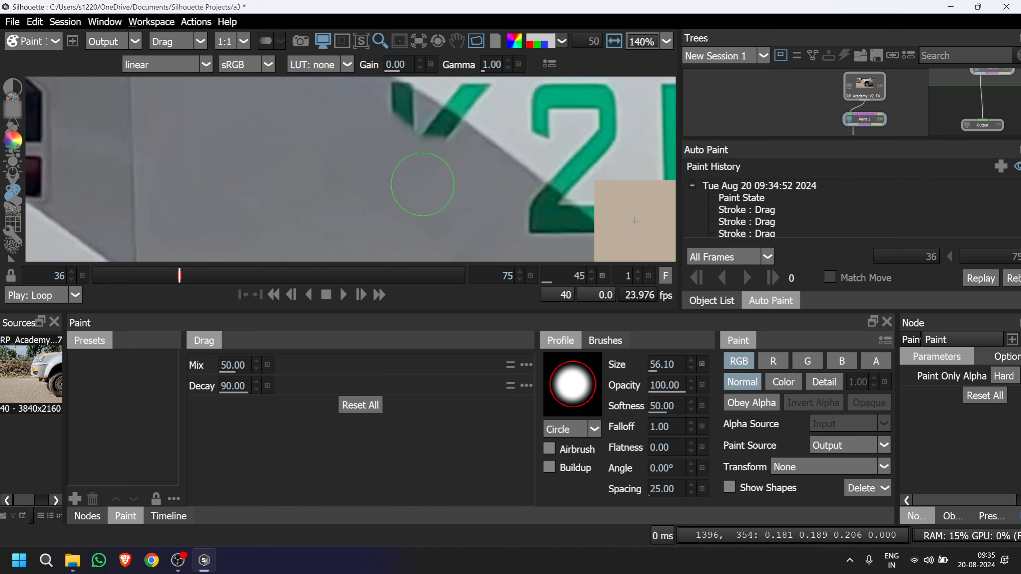
pyautogui.moveTo(397, 166); pyautogui.dragTo(366, 232)
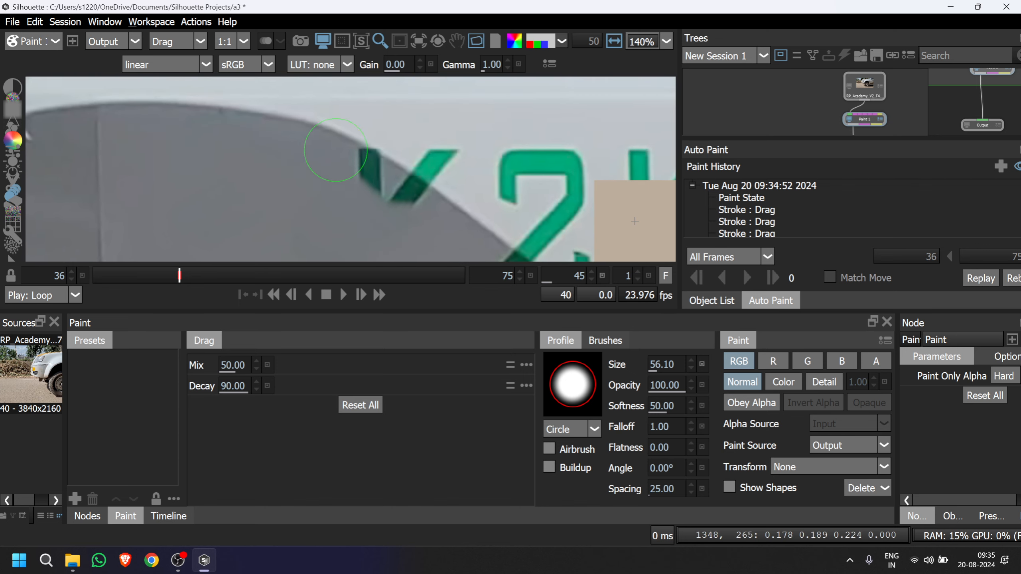
pyautogui.moveTo(365, 147)
pyautogui.mouseDown()
pyautogui.moveTo(407, 173)
pyautogui.moveTo(352, 199)
pyautogui.moveTo(372, 205)
pyautogui.moveTo(362, 190)
pyautogui.moveTo(380, 209)
pyautogui.moveTo(375, 192)
pyautogui.moveTo(398, 219)
pyautogui.moveTo(388, 193)
pyautogui.moveTo(416, 226)
pyautogui.moveTo(400, 210)
pyautogui.moveTo(418, 218)
pyautogui.moveTo(423, 137)
pyautogui.moveTo(460, 162)
pyautogui.moveTo(445, 142)
pyautogui.moveTo(435, 154)
pyautogui.moveTo(430, 142)
pyautogui.moveTo(449, 160)
pyautogui.moveTo(428, 146)
pyautogui.mouseUp()
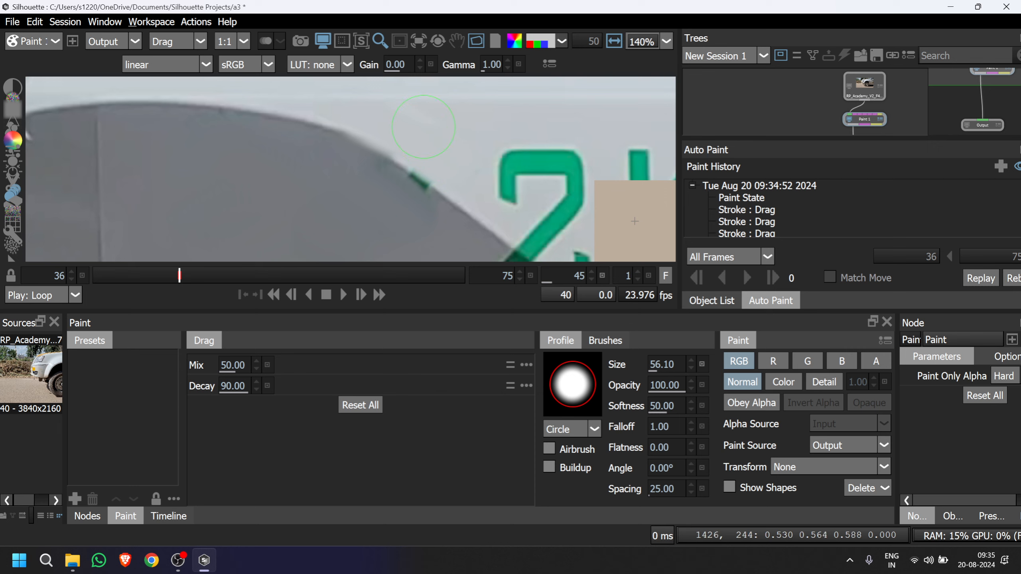
pyautogui.scroll(-4, 423, 126)
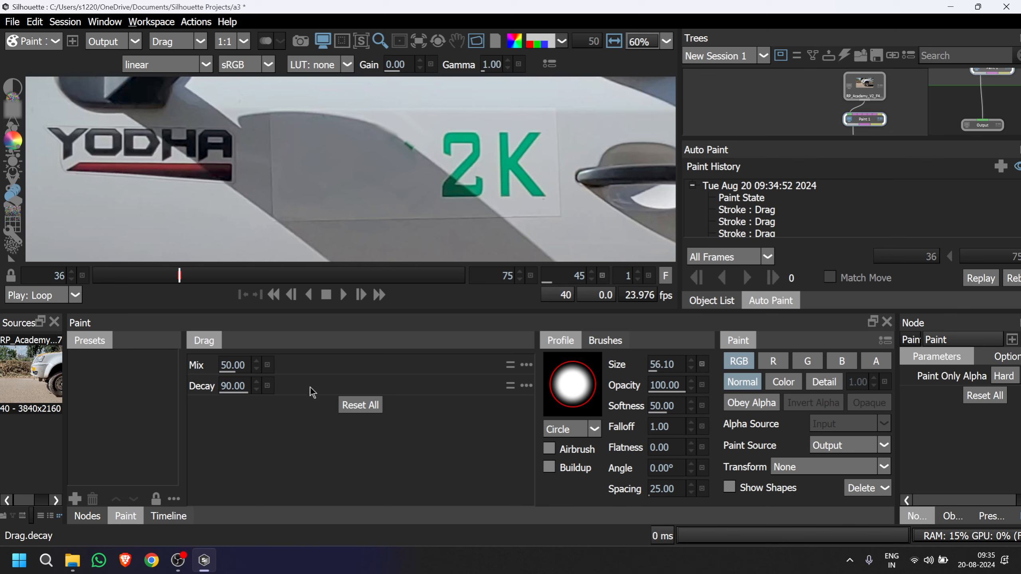
# Switch to the Clone tool, go to frame 46 and overlay source frame 45 in onion skin at 50.
pyautogui.click(15, 131)
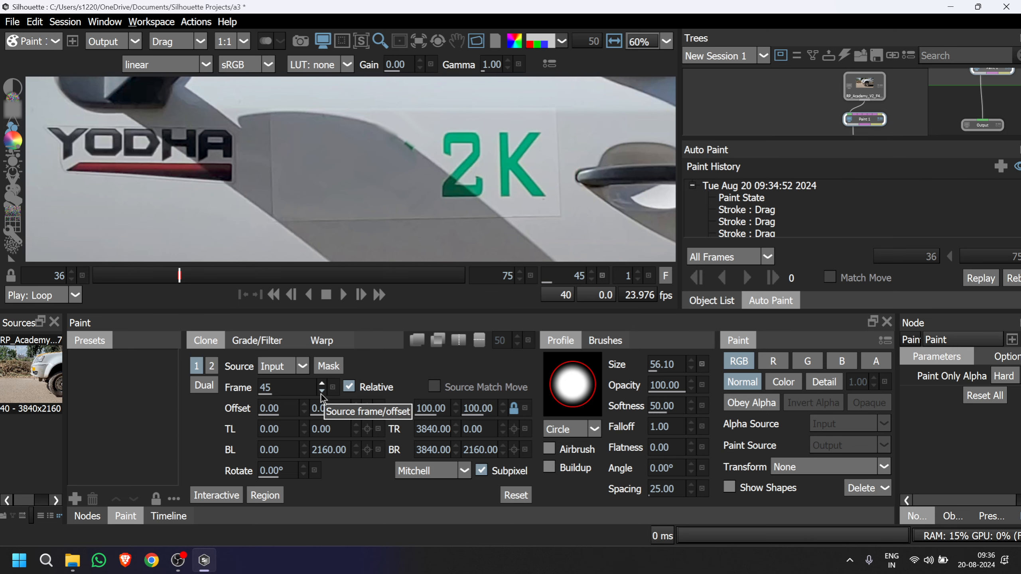
pyautogui.moveTo(199, 282); pyautogui.dragTo(190, 283)
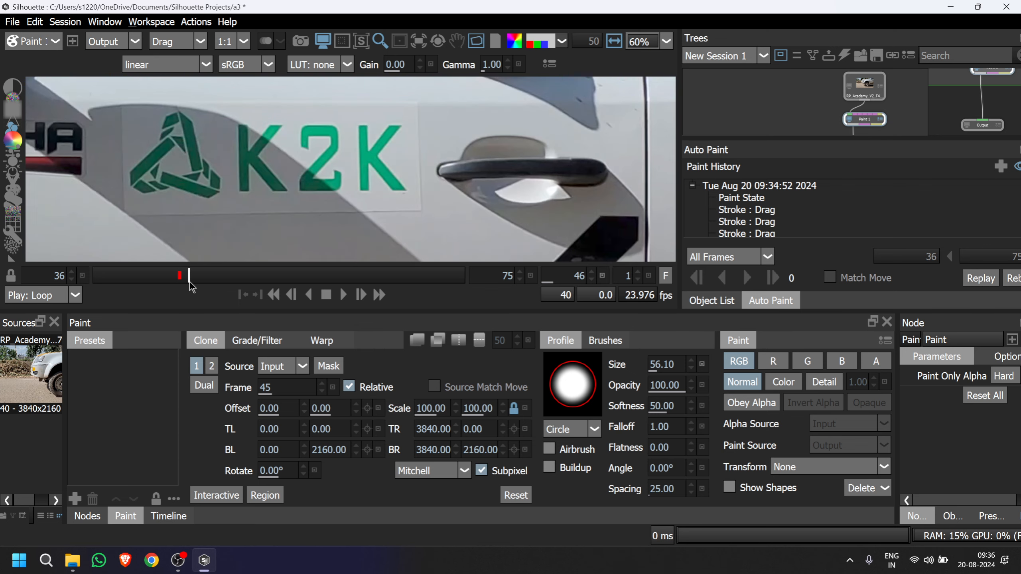
pyautogui.click(322, 393)
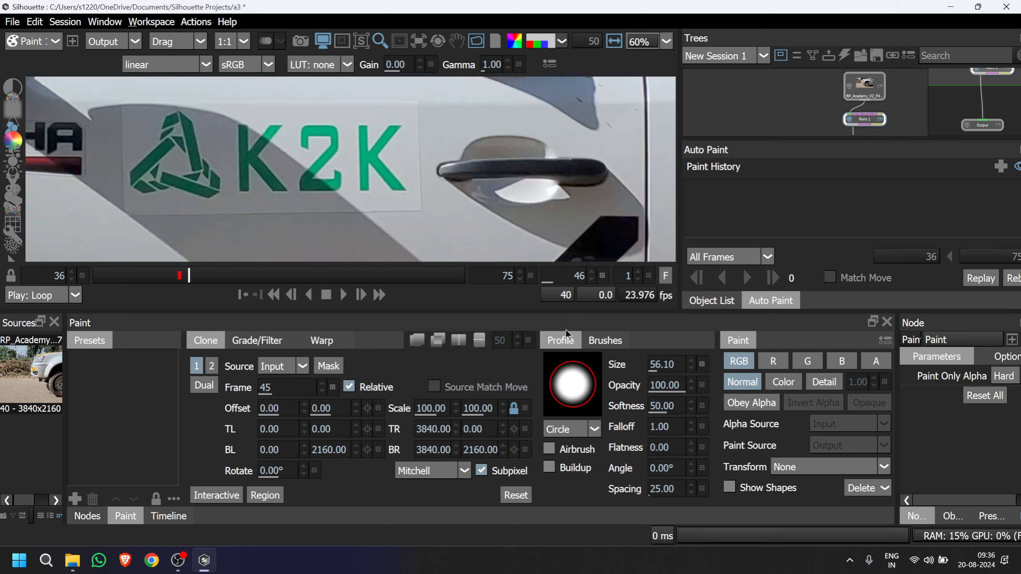
pyautogui.click(421, 346)
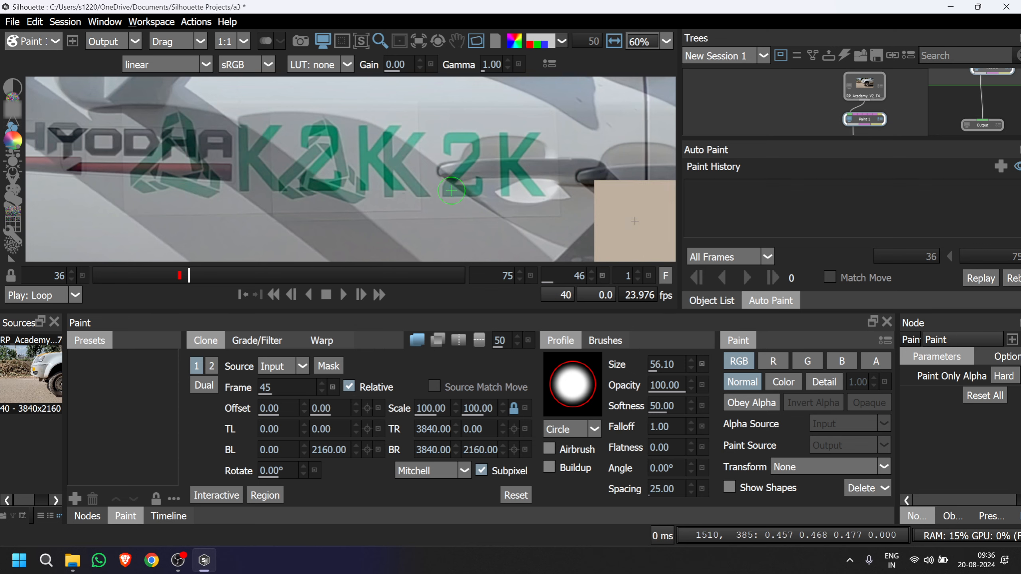
# Shift the clone source horizontally to an offset of 270.00 to bring the overlaid sticker and door handle together.
pyautogui.moveTo(452, 191); pyautogui.dragTo(510, 196)
pyautogui.scroll(-5, 450, 189)
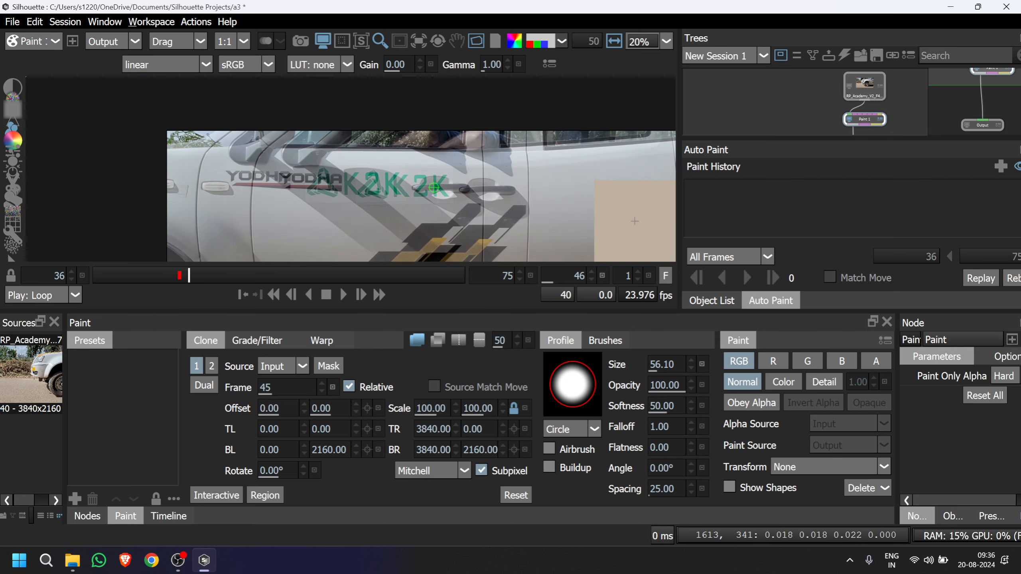
pyautogui.moveTo(450, 189)
pyautogui.mouseDown()
pyautogui.moveTo(441, 188)
pyautogui.moveTo(483, 189)
pyautogui.moveTo(439, 189)
pyautogui.mouseUp()
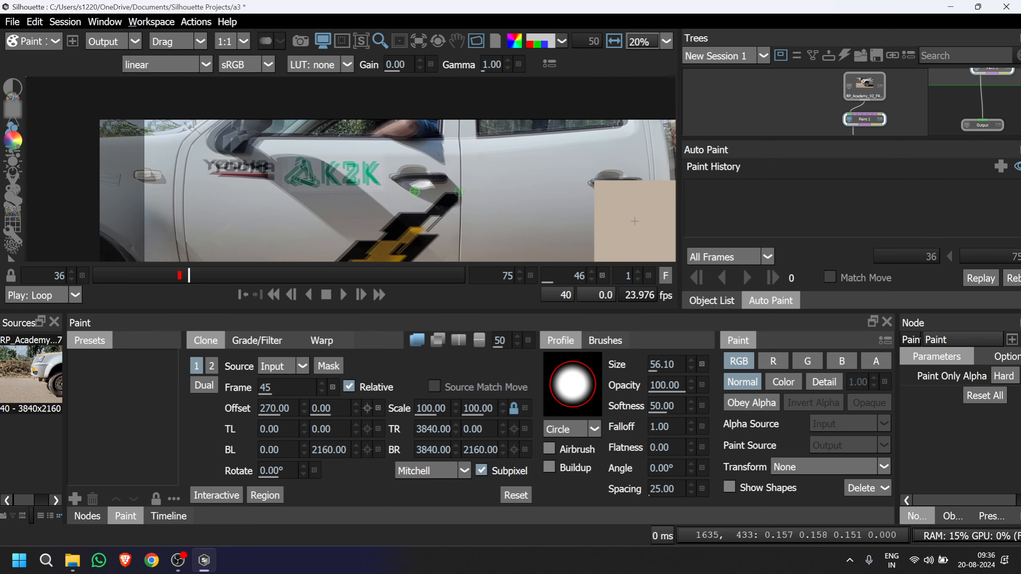
pyautogui.moveTo(351, 190); pyautogui.dragTo(426, 194)
pyautogui.scroll(3, 438, 179)
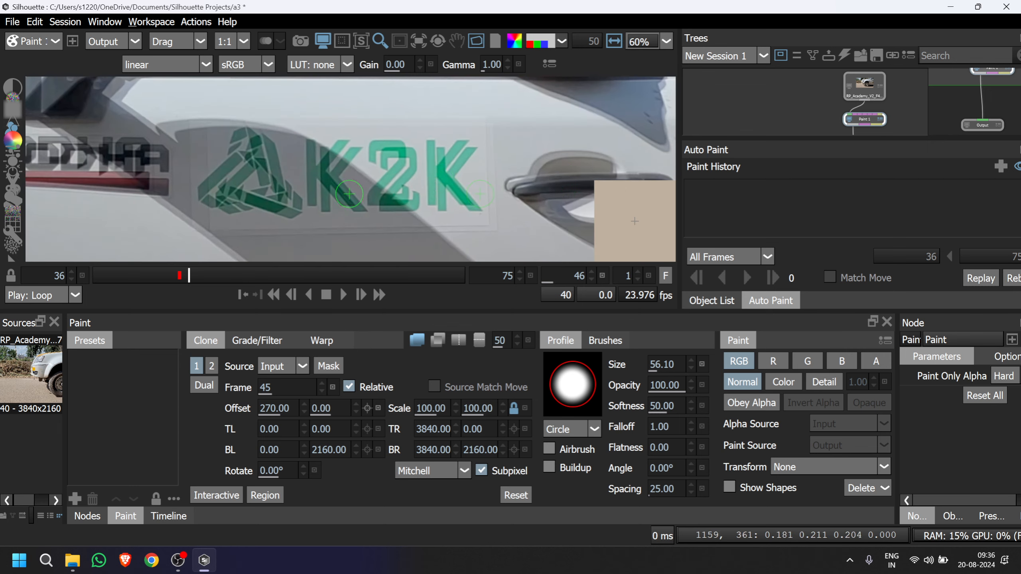
pyautogui.moveTo(345, 190); pyautogui.dragTo(138, 195)
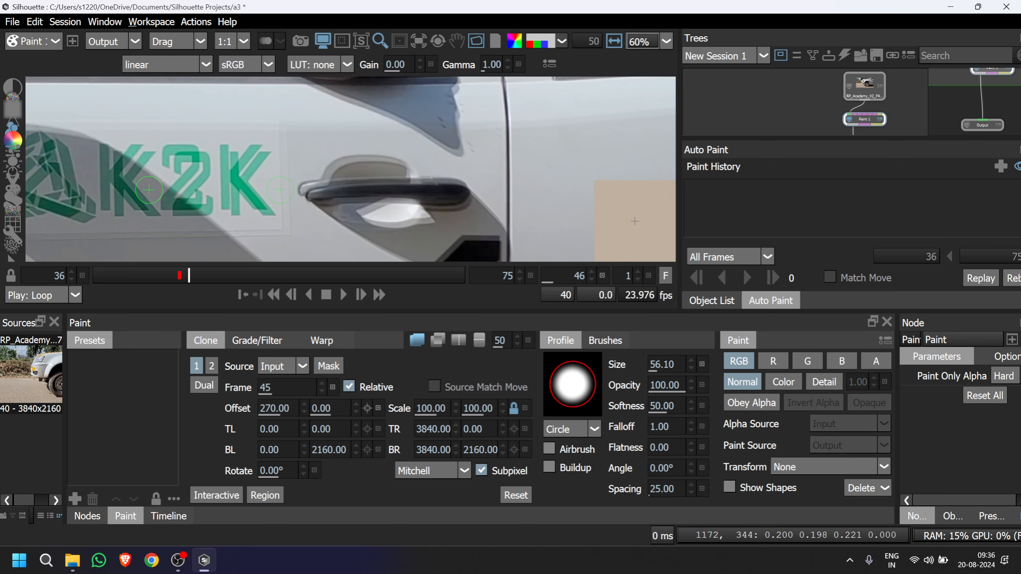
pyautogui.moveTo(157, 192); pyautogui.dragTo(310, 187)
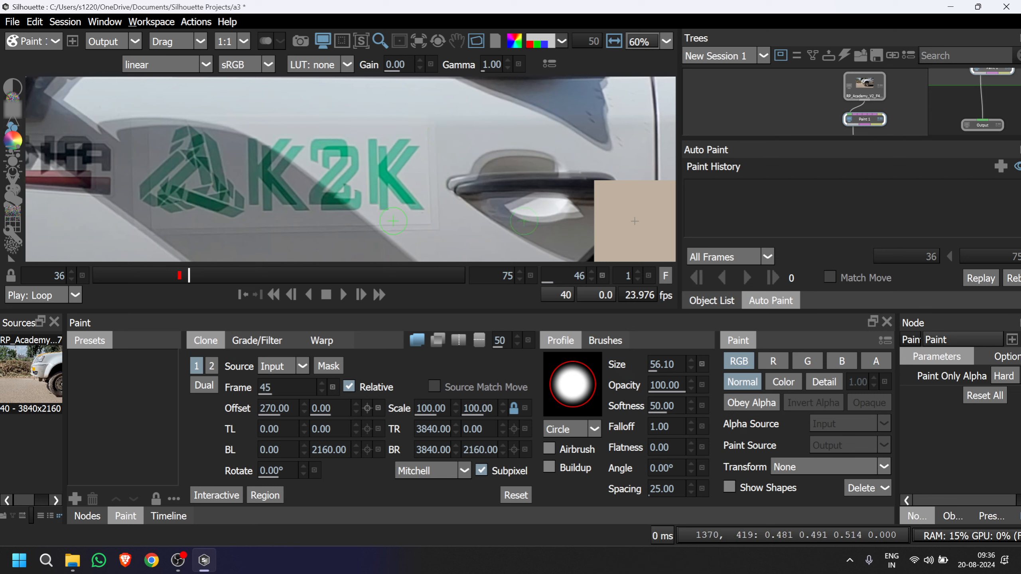
# Fine-tune the clone source offset to 284.82 horizontally and 9.88 vertically to align the K2K lettering.
pyautogui.moveTo(398, 229)
pyautogui.mouseDown()
pyautogui.moveTo(407, 228)
pyautogui.moveTo(391, 228)
pyautogui.mouseUp()
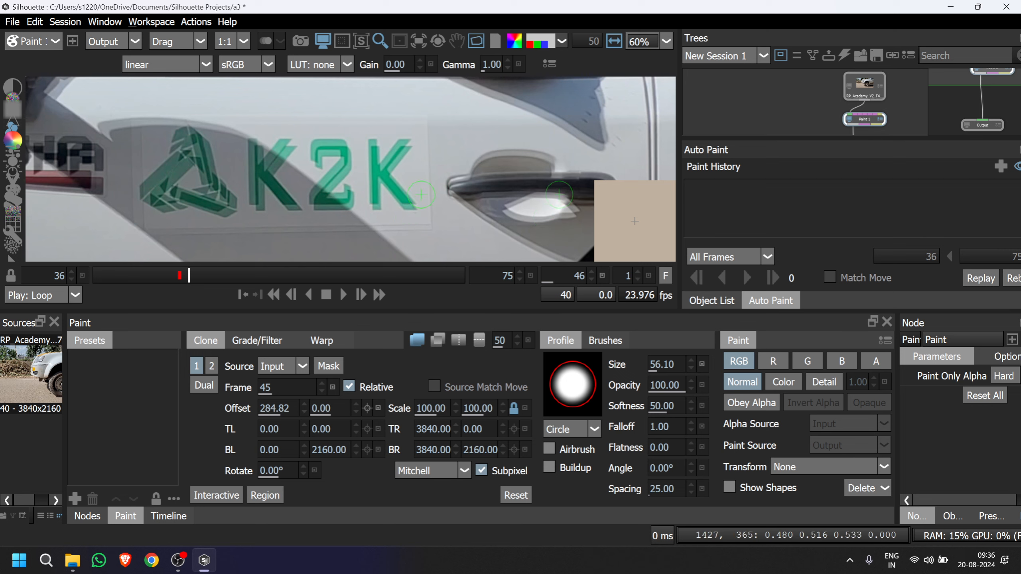
pyautogui.press('Up')
pyautogui.press('Up')
pyautogui.press('Up')
pyautogui.press('Up')
pyautogui.press('Up')
pyautogui.press('Up')
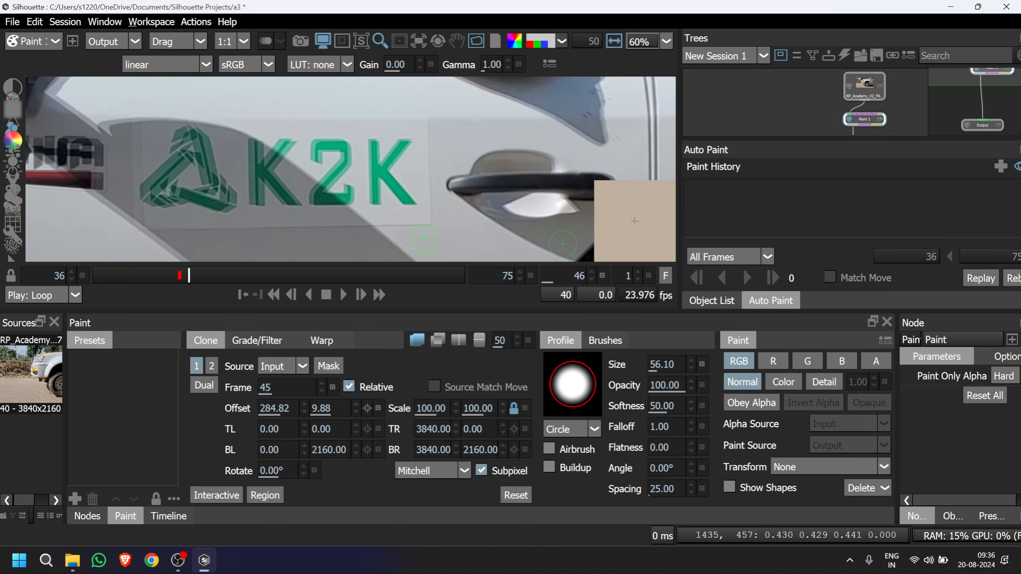
# Toggle the onion skin overlay to compare the alignment of source frame 45 with frame 46 around the K2K sticker and logo.
pyautogui.moveTo(335, 181); pyautogui.dragTo(392, 184)
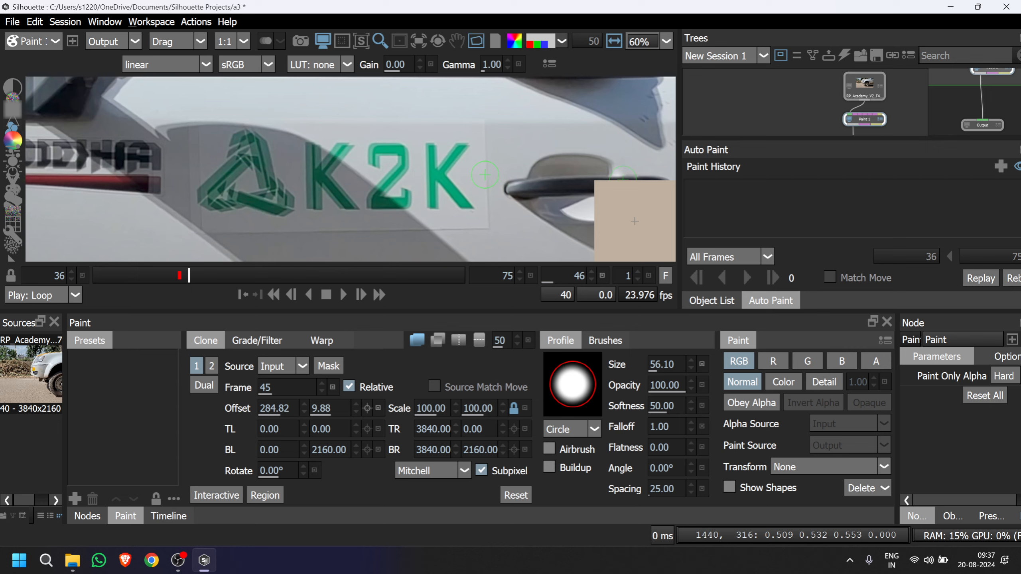
pyautogui.press('o')
pyautogui.press('o')
pyautogui.press('o')
pyautogui.press('o')
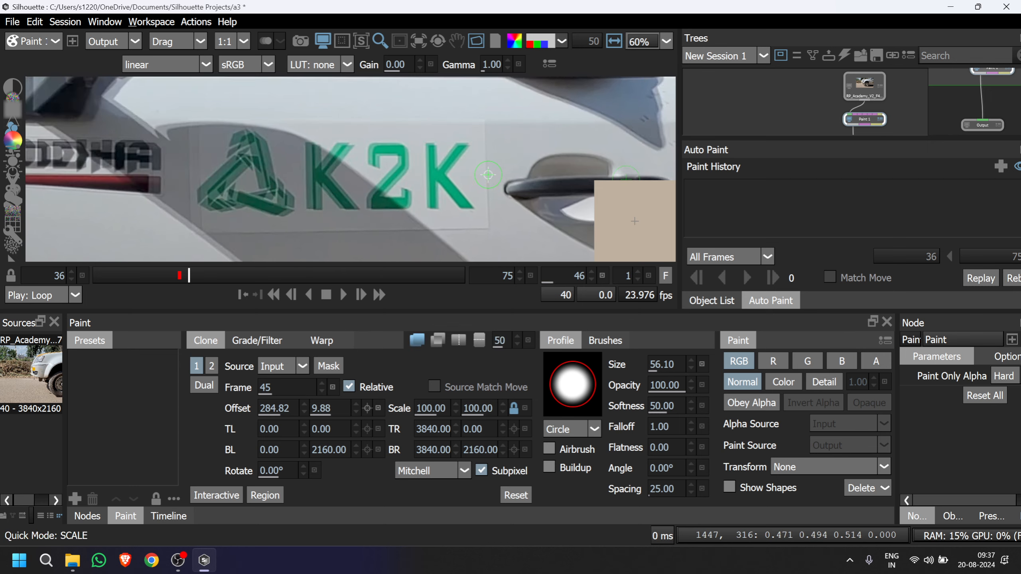
pyautogui.press('o')
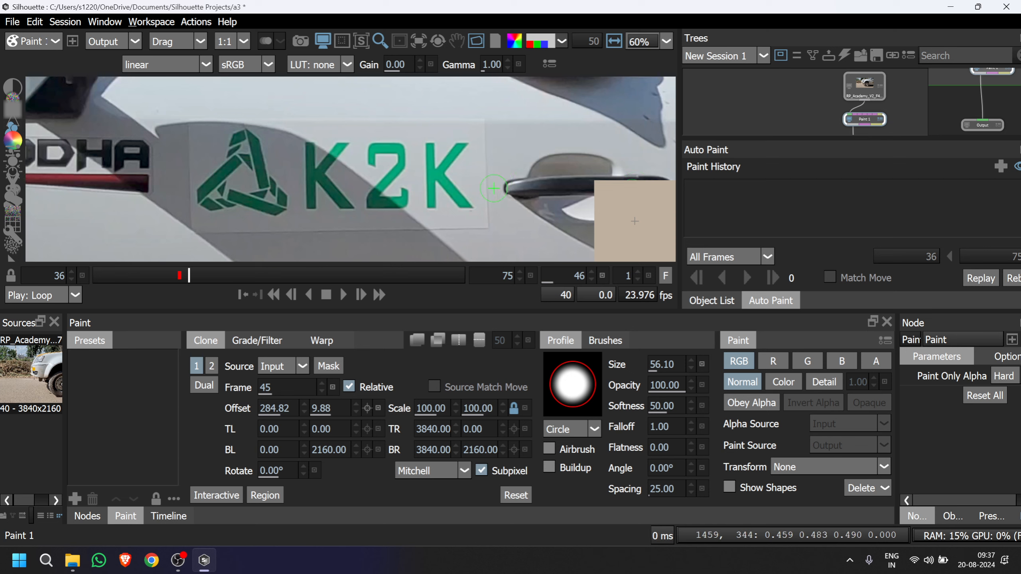
pyautogui.press('o')
pyautogui.press('o')
pyautogui.press('o')
pyautogui.press('o')
pyautogui.press('o')
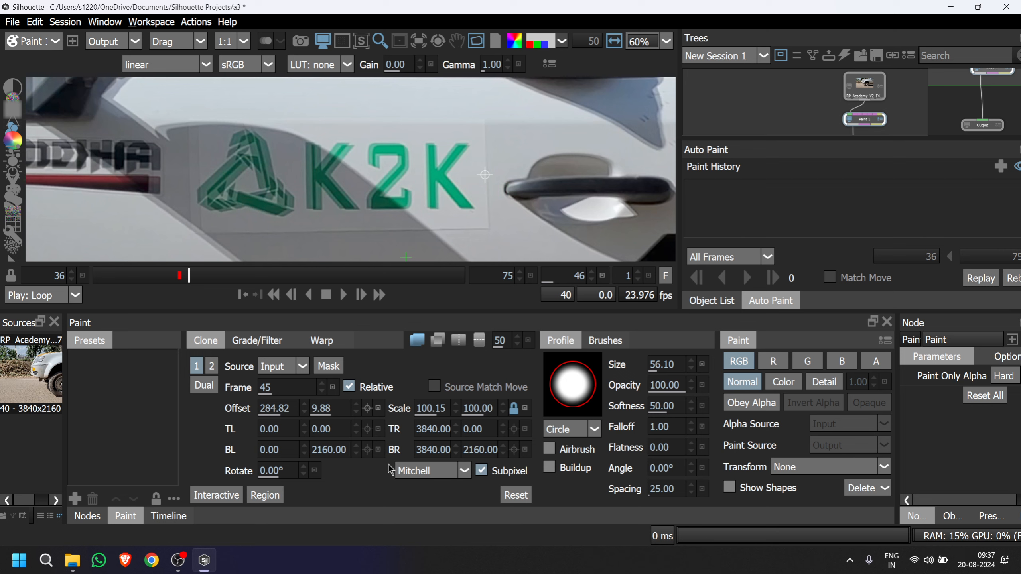
# Try stretching the clone source vertically to a scale of 114.02 to match the sticker.
pyautogui.hotkey('ctrl', 'Up')
pyautogui.hotkey('ctrl', 'Up')
pyautogui.hotkey('ctrl', 'Up')
pyautogui.hotkey('ctrl', 'Up')
pyautogui.hotkey('ctrl', 'Up')
pyautogui.hotkey('ctrl', 'Up')
pyautogui.hotkey('ctrl', 'Up')
pyautogui.hotkey('ctrl', 'Up')
pyautogui.hotkey('ctrl', 'Up')
pyautogui.hotkey('ctrl', 'Up')
pyautogui.hotkey('ctrl', 'Up')
pyautogui.hotkey('ctrl', 'Up')
pyautogui.hotkey('ctrl', 'Up')
pyautogui.hotkey('ctrl', 'Up')
pyautogui.hotkey('ctrl', 'Up')
pyautogui.hotkey('ctrl', 'Up')
pyautogui.hotkey('ctrl', 'Up')
pyautogui.hotkey('ctrl', 'Up')
pyautogui.hotkey('ctrl', 'Up')
pyautogui.hotkey('ctrl', 'Up')
pyautogui.hotkey('ctrl', 'Up')
pyautogui.hotkey('ctrl', 'Up')
pyautogui.hotkey('ctrl', 'Up')
pyautogui.hotkey('ctrl', 'Up')
pyautogui.hotkey('ctrl', 'Up')
pyautogui.hotkey('ctrl', 'Up')
pyautogui.hotkey('ctrl', 'Up')
pyautogui.hotkey('ctrl', 'Up')
pyautogui.hotkey('ctrl', 'Up')
pyautogui.hotkey('ctrl', 'Up')
pyautogui.hotkey('ctrl', 'Up')
pyautogui.hotkey('ctrl', 'Up')
pyautogui.hotkey('ctrl', 'Up')
pyautogui.hotkey('ctrl', 'Up')
pyautogui.hotkey('ctrl', 'Up')
pyautogui.hotkey('ctrl', 'Up')
pyautogui.hotkey('ctrl', 'Up')
pyautogui.hotkey('ctrl', 'Up')
pyautogui.hotkey('ctrl', 'Up')
pyautogui.hotkey('ctrl', 'Up')
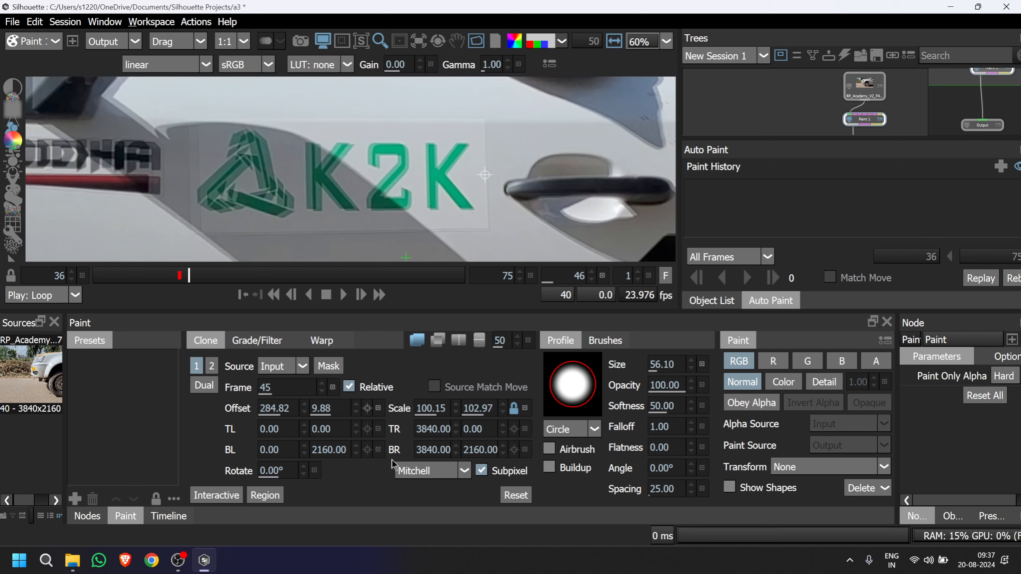
pyautogui.hotkey('ctrl', 'Up')
pyautogui.hotkey('ctrl', 'Up')
pyautogui.hotkey('ctrl', 'Up')
pyautogui.hotkey('ctrl', 'Up')
pyautogui.hotkey('ctrl', 'Up')
pyautogui.hotkey('ctrl', 'Up')
pyautogui.hotkey('ctrl', 'Up')
pyautogui.hotkey('ctrl', 'Up')
pyautogui.hotkey('ctrl', 'Up')
pyautogui.hotkey('ctrl', 'Up')
pyautogui.hotkey('ctrl', 'Up')
pyautogui.hotkey('ctrl', 'Up')
pyautogui.hotkey('ctrl', 'Up')
pyautogui.hotkey('ctrl', 'Up')
pyautogui.hotkey('ctrl', 'Up')
pyautogui.hotkey('ctrl', 'Up')
pyautogui.hotkey('ctrl', 'Up')
pyautogui.hotkey('ctrl', 'Up')
pyautogui.hotkey('ctrl', 'Up')
pyautogui.hotkey('ctrl', 'Up')
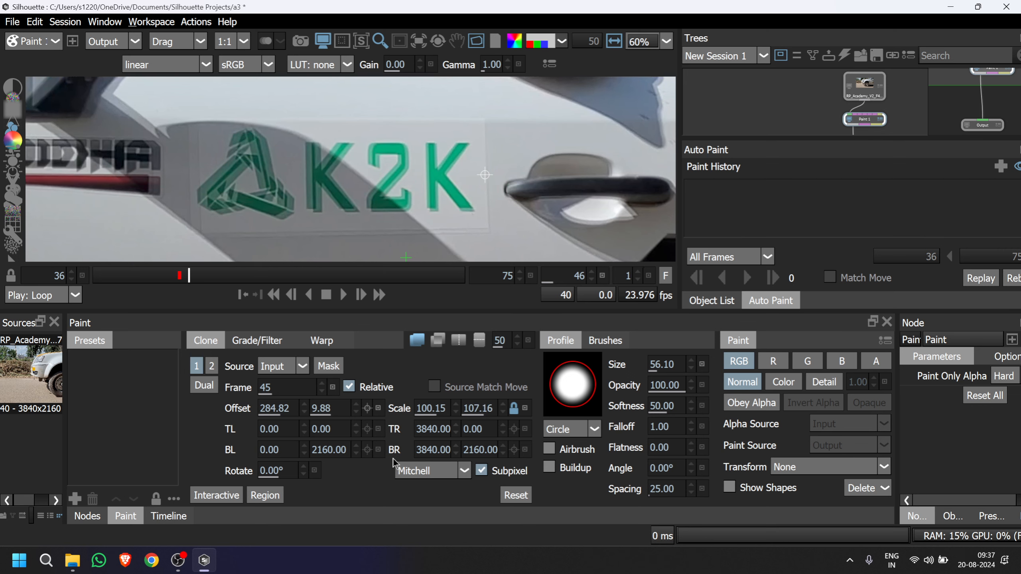
pyautogui.hotkey('ctrl', 'Up')
pyautogui.hotkey('ctrl', 'Up')
pyautogui.hotkey('ctrl', 'Up')
pyautogui.hotkey('ctrl', 'Up')
pyautogui.hotkey('ctrl', 'Up')
pyautogui.hotkey('ctrl', 'Up')
pyautogui.hotkey('ctrl', 'Up')
pyautogui.hotkey('ctrl', 'Up')
pyautogui.hotkey('ctrl', 'Up')
pyautogui.hotkey('ctrl', 'Up')
pyautogui.hotkey('ctrl', 'Up')
pyautogui.hotkey('ctrl', 'Up')
pyautogui.hotkey('ctrl', 'Up')
pyautogui.hotkey('ctrl', 'Up')
pyautogui.hotkey('ctrl', 'Up')
pyautogui.hotkey('ctrl', 'Up')
pyautogui.hotkey('ctrl', 'Up')
pyautogui.hotkey('ctrl', 'Up')
pyautogui.hotkey('ctrl', 'Up')
pyautogui.hotkey('ctrl', 'Up')
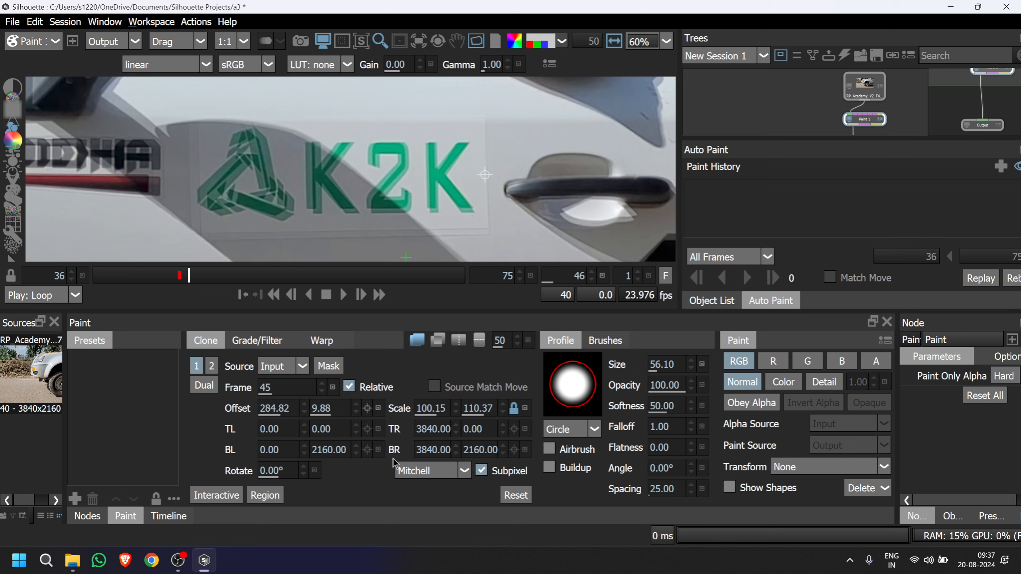
pyautogui.hotkey('ctrl', 'Up')
pyautogui.hotkey('ctrl', 'Up')
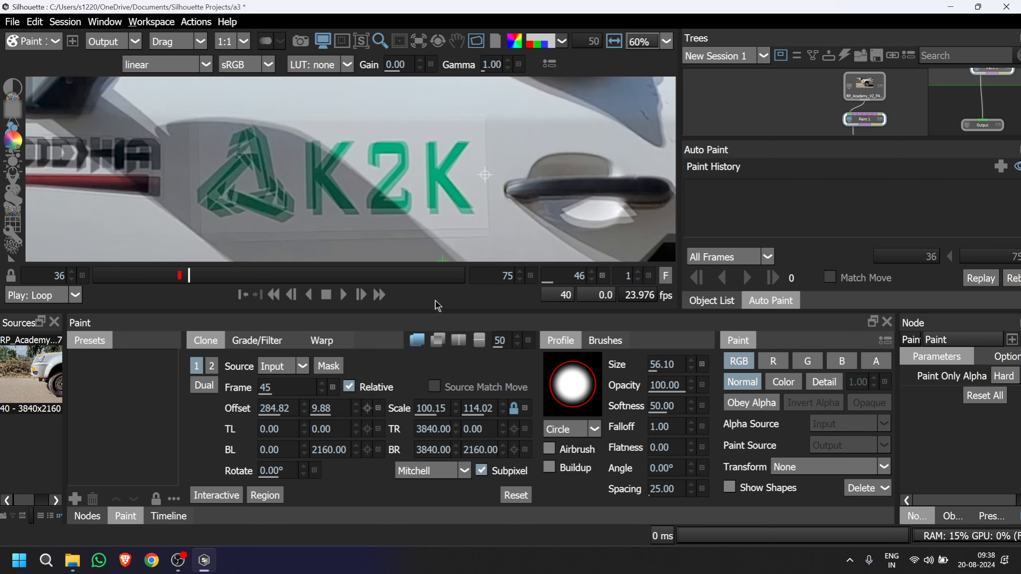
# Reduce the clone source's vertical scale to 101.30 to bring the sticker overlay together.
pyautogui.hotkey('ctrl', 'Down')
pyautogui.hotkey('ctrl', 'Down')
pyautogui.hotkey('ctrl', 'Down')
pyautogui.hotkey('ctrl', 'Down')
pyautogui.hotkey('ctrl', 'Down')
pyautogui.hotkey('ctrl', 'Down')
pyautogui.hotkey('ctrl', 'Down')
pyautogui.hotkey('ctrl', 'Down')
pyautogui.hotkey('ctrl', 'Down')
pyautogui.hotkey('ctrl', 'Down')
pyautogui.hotkey('ctrl', 'Down')
pyautogui.hotkey('ctrl', 'Down')
pyautogui.hotkey('ctrl', 'Down')
pyautogui.hotkey('ctrl', 'Down')
pyautogui.hotkey('ctrl', 'Down')
pyautogui.hotkey('ctrl', 'Down')
pyautogui.hotkey('ctrl', 'Down')
pyautogui.hotkey('ctrl', 'Down')
pyautogui.hotkey('ctrl', 'Down')
pyautogui.hotkey('ctrl', 'Down')
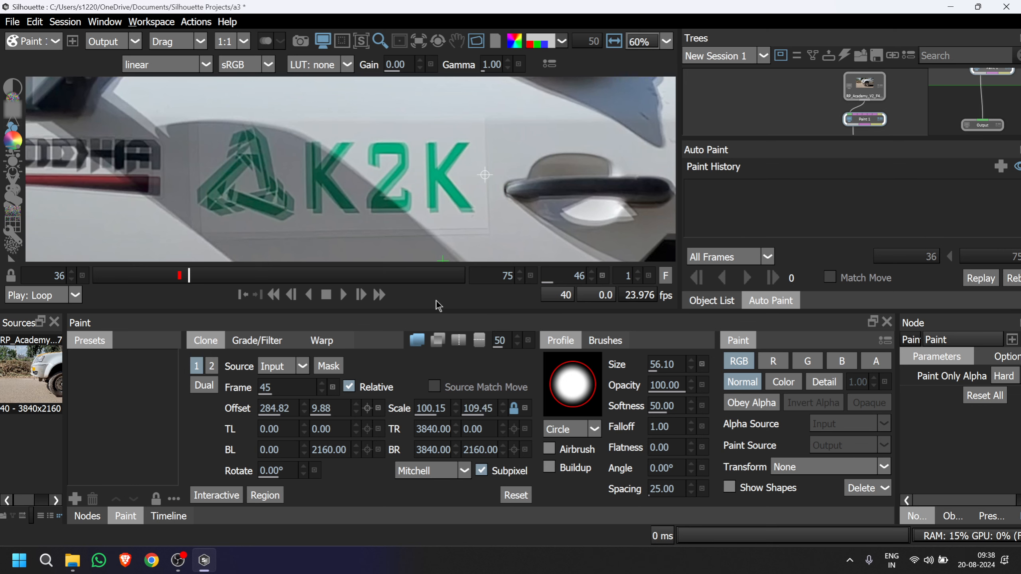
pyautogui.hotkey('ctrl', 'Down')
pyautogui.hotkey('ctrl', 'Down')
pyautogui.hotkey('ctrl', 'Down')
pyautogui.hotkey('ctrl', 'Down')
pyautogui.hotkey('ctrl', 'Down')
pyautogui.hotkey('ctrl', 'Down')
pyautogui.hotkey('ctrl', 'Down')
pyautogui.hotkey('ctrl', 'Down')
pyautogui.hotkey('ctrl', 'Down')
pyautogui.hotkey('ctrl', 'Down')
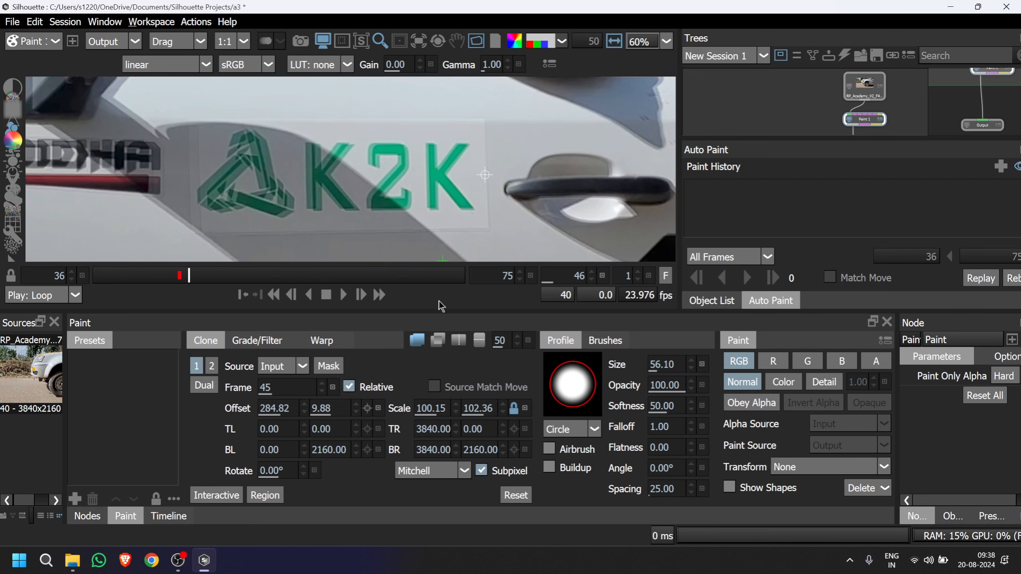
pyautogui.hotkey('ctrl', 'Down')
pyautogui.hotkey('ctrl', 'Down')
pyautogui.hotkey('ctrl', 'Down')
pyautogui.hotkey('ctrl', 'Down')
pyautogui.hotkey('ctrl', 'Down')
pyautogui.hotkey('ctrl', 'Down')
pyautogui.hotkey('ctrl', 'Down')
pyautogui.hotkey('ctrl', 'Down')
pyautogui.hotkey('ctrl', 'Down')
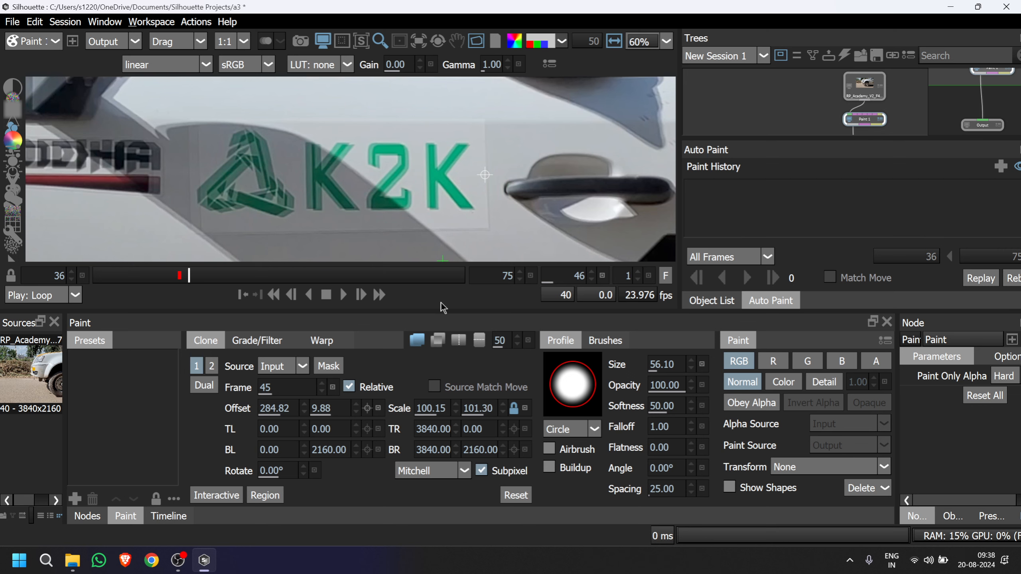
# Widen the clone source to a horizontal scale of 103.51 so the triangle logo and YODHA badge line up.
pyautogui.hotkey('ctrl', 'Right')
pyautogui.hotkey('ctrl', 'Right')
pyautogui.hotkey('ctrl', 'Right')
pyautogui.hotkey('ctrl', 'Right')
pyautogui.hotkey('ctrl', 'Right')
pyautogui.hotkey('ctrl', 'Right')
pyautogui.hotkey('ctrl', 'Right')
pyautogui.hotkey('ctrl', 'Right')
pyautogui.hotkey('ctrl', 'Right')
pyautogui.hotkey('ctrl', 'Right')
pyautogui.hotkey('ctrl', 'Right')
pyautogui.hotkey('ctrl', 'Right')
pyautogui.hotkey('ctrl', 'Right')
pyautogui.hotkey('ctrl', 'Right')
pyautogui.hotkey('ctrl', 'Right')
pyautogui.hotkey('ctrl', 'Right')
pyautogui.hotkey('ctrl', 'Right')
pyautogui.hotkey('ctrl', 'Right')
pyautogui.hotkey('ctrl', 'Right')
pyautogui.hotkey('ctrl', 'Right')
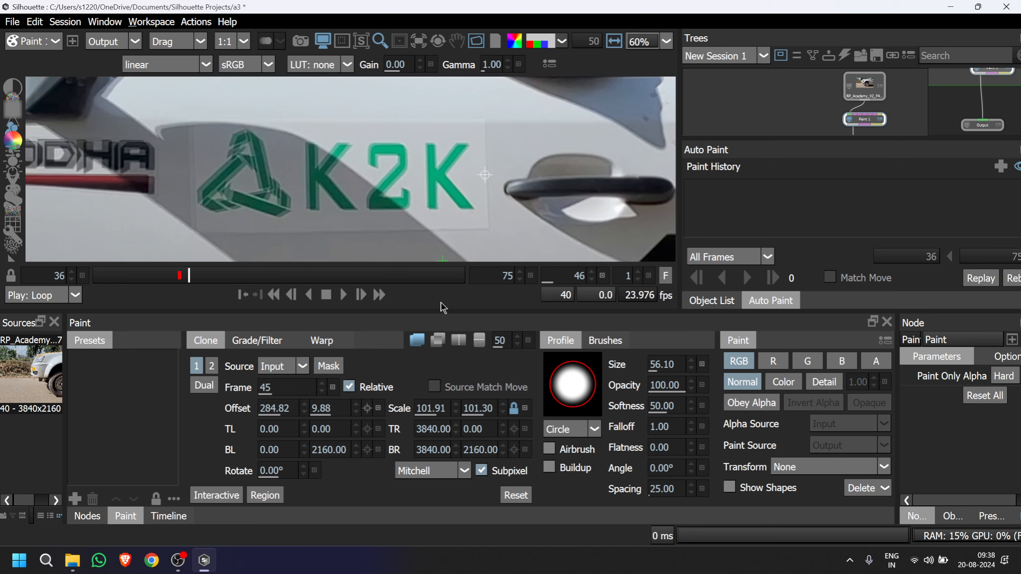
pyautogui.hotkey('ctrl', 'Right')
pyautogui.hotkey('ctrl', 'Right')
pyautogui.hotkey('ctrl', 'Right')
pyautogui.hotkey('ctrl', 'Right')
pyautogui.hotkey('ctrl', 'Right')
pyautogui.hotkey('ctrl', 'Right')
pyautogui.hotkey('ctrl', 'Right')
pyautogui.hotkey('ctrl', 'Right')
pyautogui.hotkey('ctrl', 'Right')
pyautogui.hotkey('ctrl', 'Right')
pyautogui.hotkey('ctrl', 'Right')
pyautogui.hotkey('ctrl', 'Right')
pyautogui.hotkey('ctrl', 'Right')
pyautogui.hotkey('ctrl', 'Right')
pyautogui.hotkey('ctrl', 'Right')
pyautogui.hotkey('ctrl', 'Right')
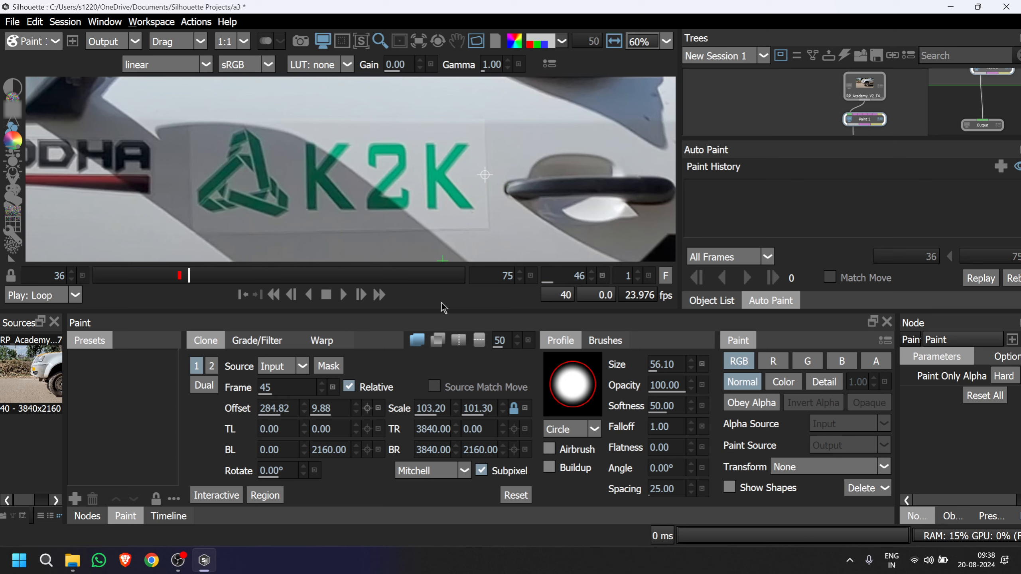
pyautogui.hotkey('ctrl', 'Right')
pyautogui.hotkey('ctrl', 'Right')
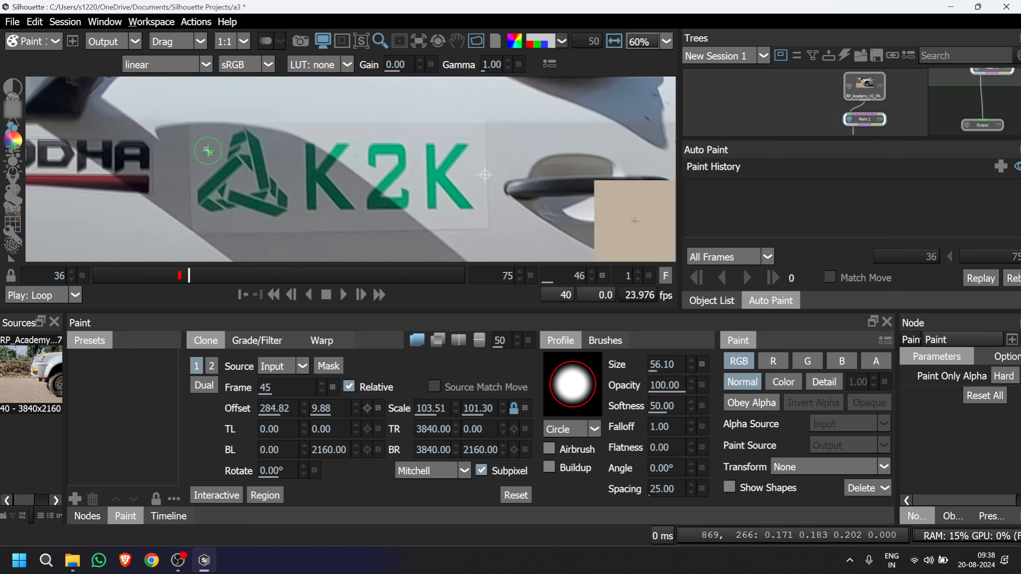
pyautogui.scroll(3, 230, 155)
pyautogui.hotkey('ctrl', 'Right')
# Set the clone source to Output and clone the triangle logo and first K away on frame 46.
pyautogui.scroll(4, 229, 155)
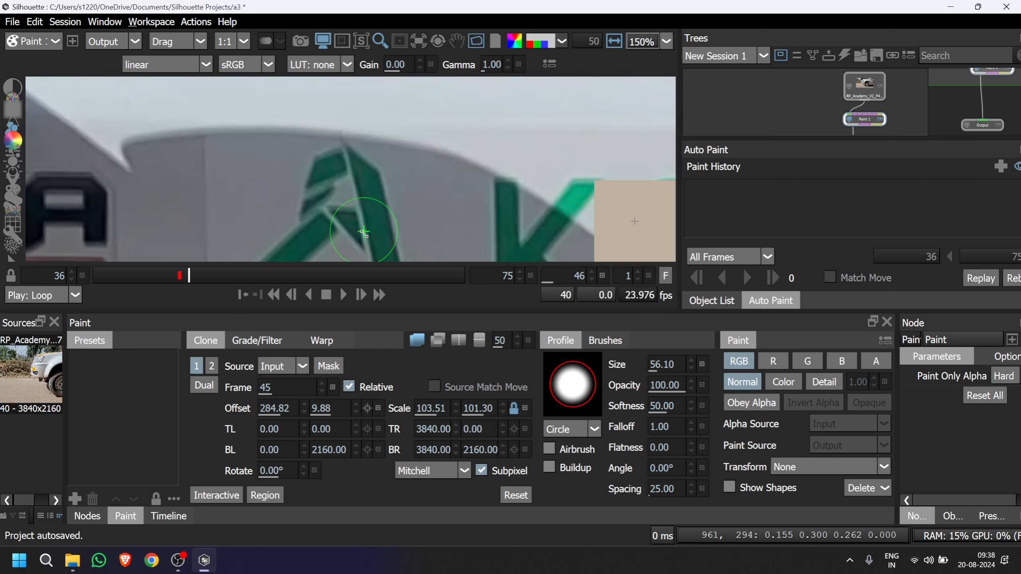
pyautogui.moveTo(357, 214); pyautogui.dragTo(367, 143)
pyautogui.moveTo(366, 194); pyautogui.dragTo(297, 155)
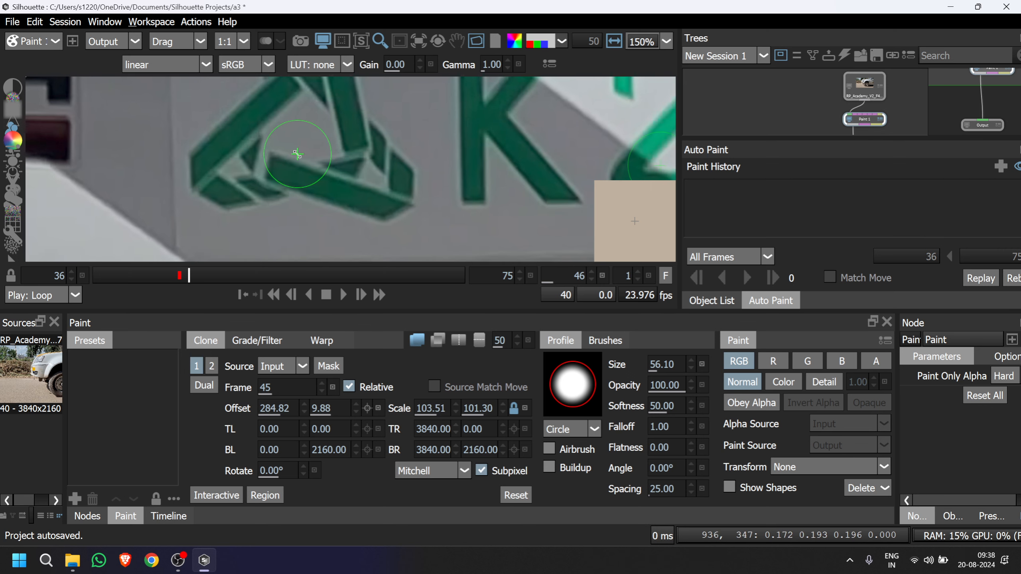
pyautogui.scroll(-5, 398, 184)
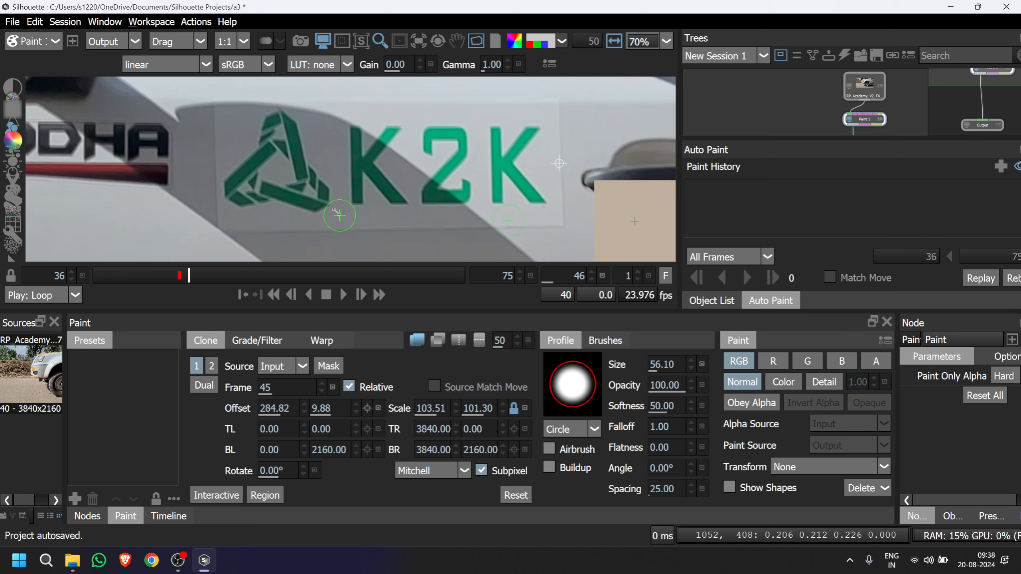
pyautogui.click(304, 367)
pyautogui.click(286, 382)
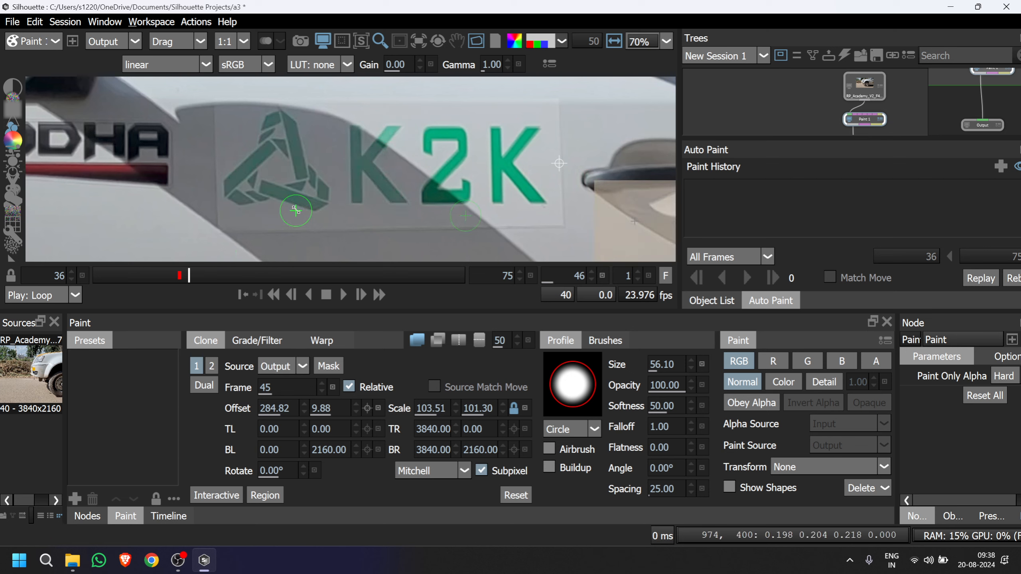
pyautogui.moveTo(306, 192); pyautogui.dragTo(321, 203)
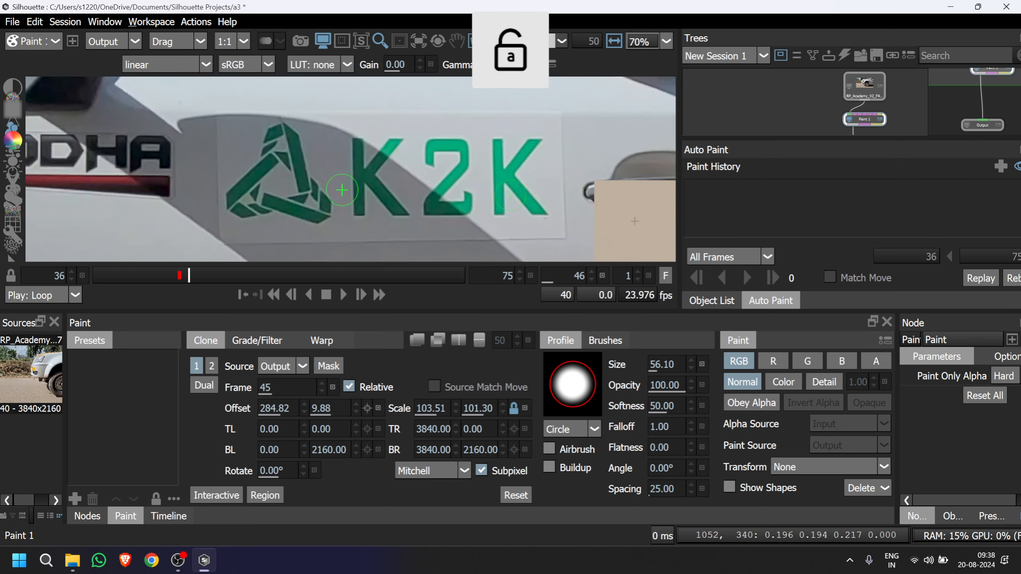
pyautogui.moveTo(276, 197)
pyautogui.mouseDown()
pyautogui.moveTo(312, 183)
pyautogui.moveTo(319, 203)
pyautogui.moveTo(344, 199)
pyautogui.moveTo(330, 222)
pyautogui.moveTo(303, 205)
pyautogui.moveTo(236, 215)
pyautogui.moveTo(256, 184)
pyautogui.moveTo(242, 179)
pyautogui.moveTo(286, 166)
pyautogui.moveTo(267, 141)
pyautogui.moveTo(250, 183)
pyautogui.moveTo(343, 175)
pyautogui.moveTo(412, 147)
pyautogui.moveTo(395, 151)
pyautogui.moveTo(394, 176)
pyautogui.moveTo(355, 202)
pyautogui.moveTo(397, 215)
pyautogui.moveTo(377, 230)
pyautogui.mouseUp()
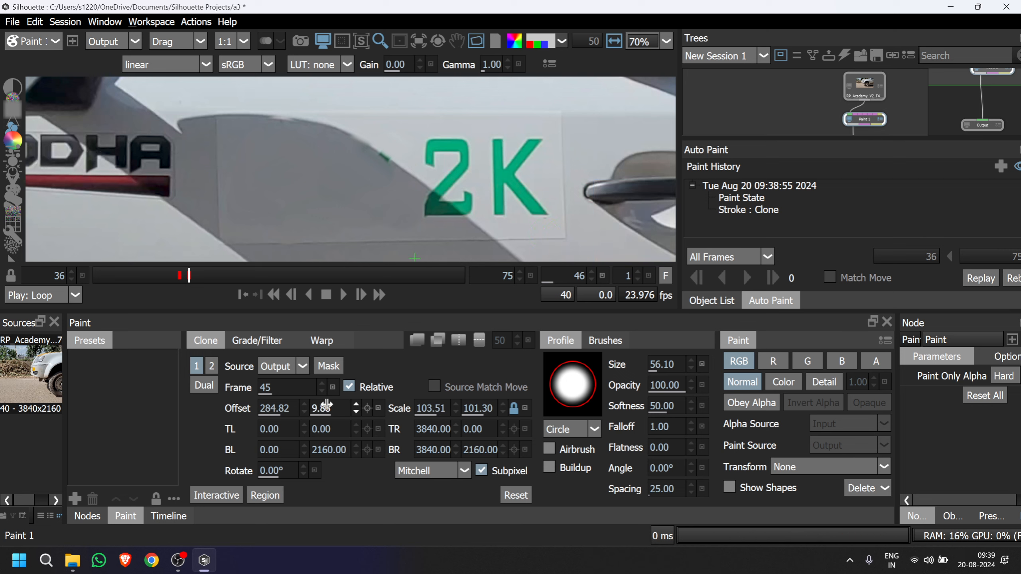
# Go to frame 47 and mark a rectangular clone region around the whole sticker.
pyautogui.click(199, 277)
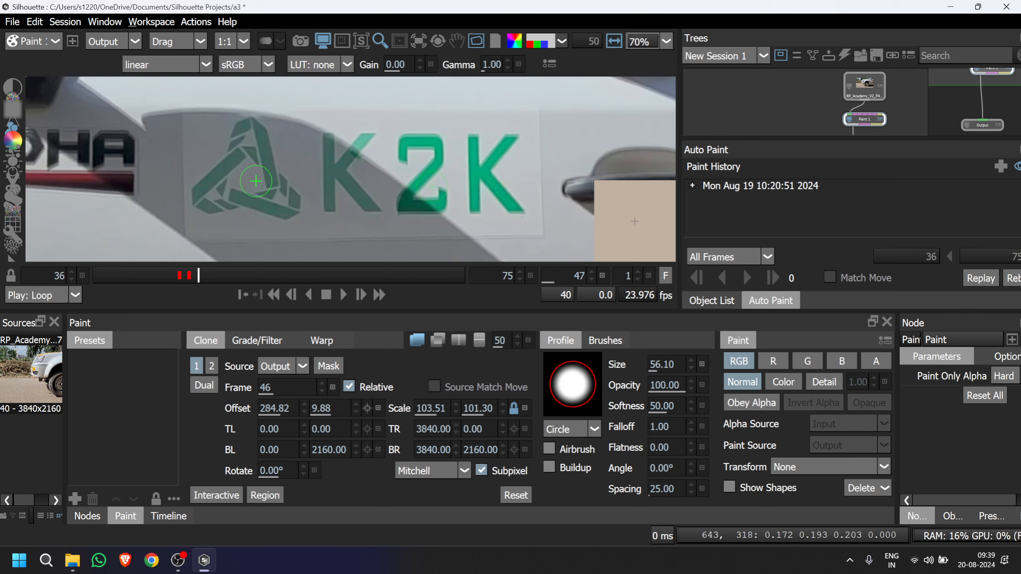
pyautogui.click(268, 496)
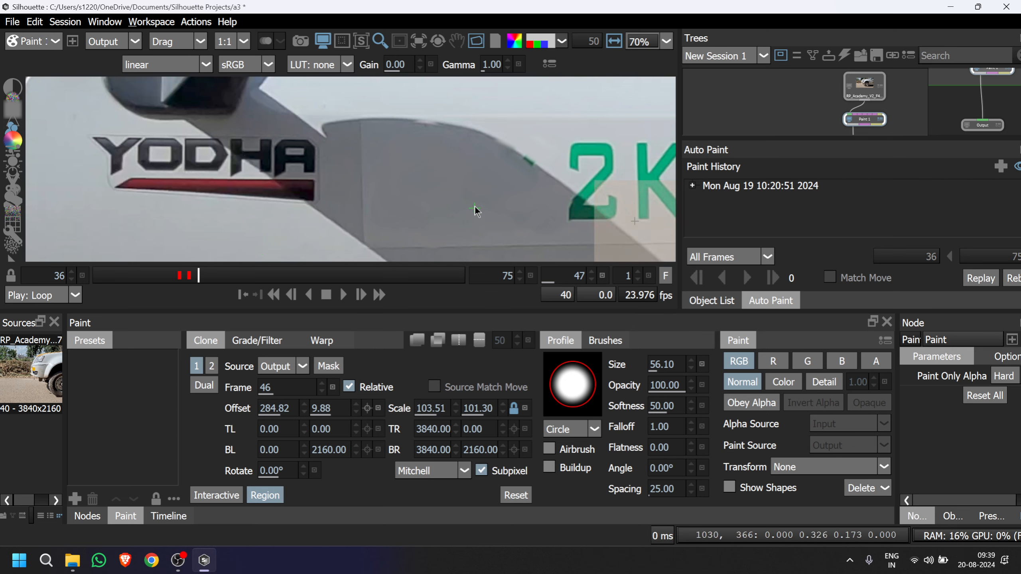
pyautogui.scroll(-2, 474, 211)
pyautogui.moveTo(474, 211); pyautogui.dragTo(292, 178)
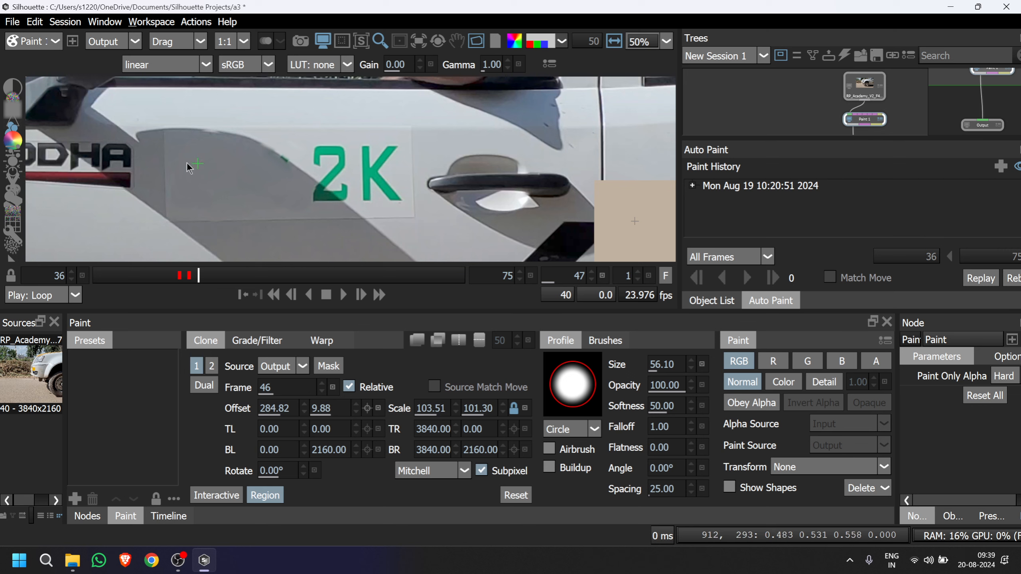
pyautogui.moveTo(135, 116)
pyautogui.mouseDown()
pyautogui.moveTo(189, 169)
pyautogui.moveTo(372, 222)
pyautogui.moveTo(435, 222)
pyautogui.moveTo(426, 226)
pyautogui.mouseUp()
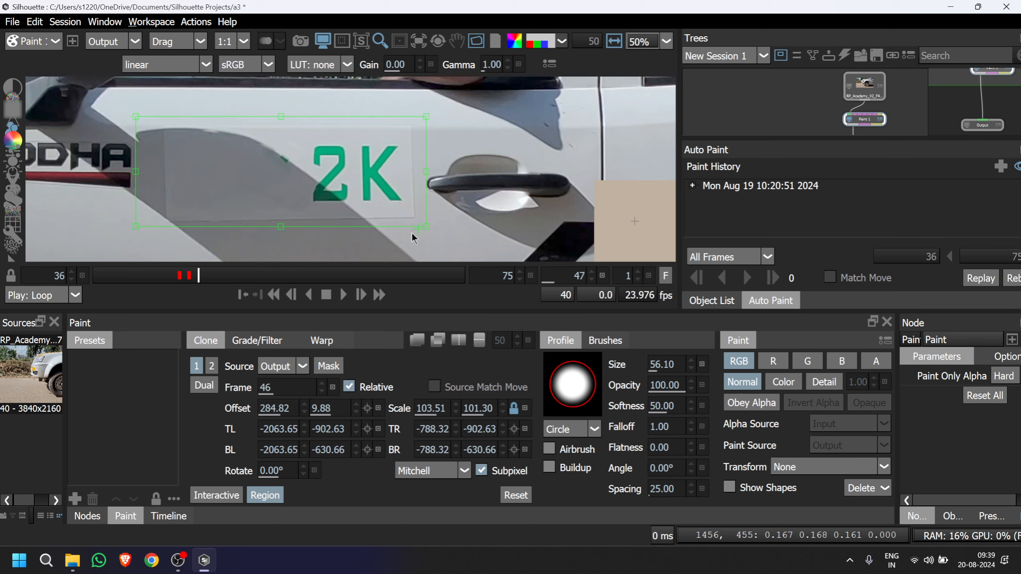
# Overlay source frame 46 in onion skin at 50 and shift the clone region to span -2021.61 to -746.28 horizontally.
pyautogui.moveTo(279, 215); pyautogui.dragTo(317, 209)
pyautogui.press('capslock')
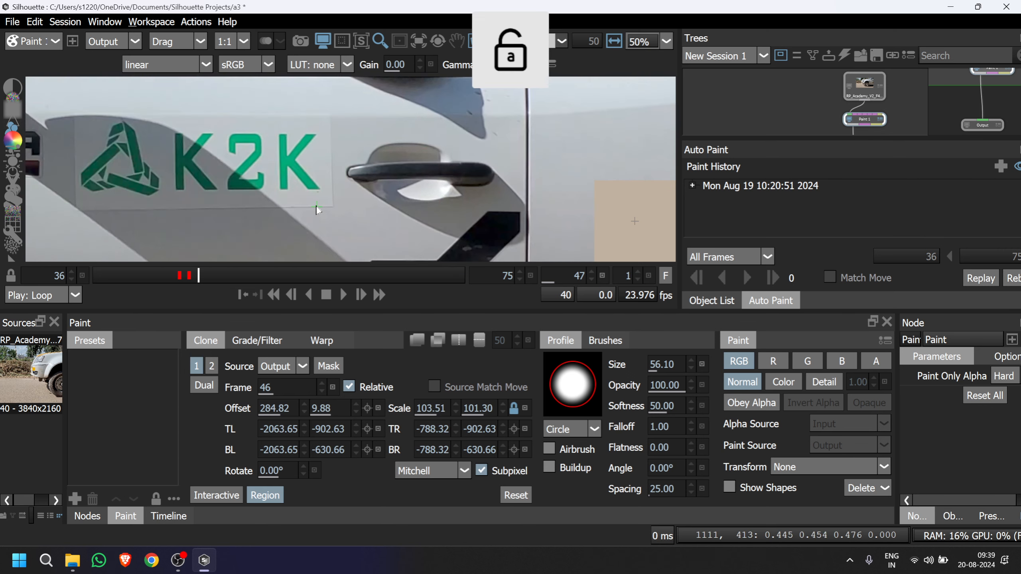
pyautogui.press('capslock')
pyautogui.scroll(4, 315, 203)
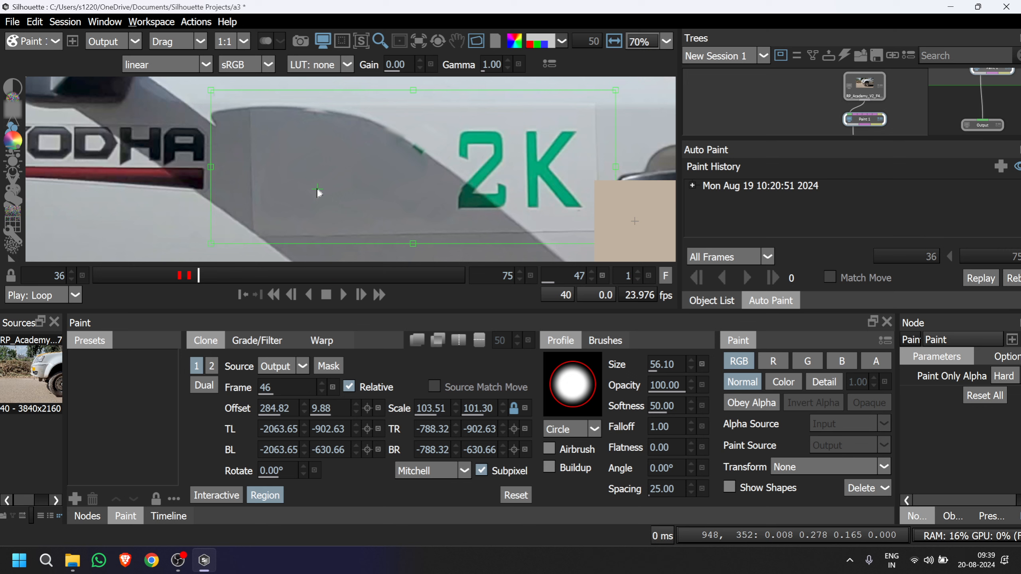
pyautogui.scroll(1, 312, 194)
pyautogui.moveTo(287, 166); pyautogui.dragTo(183, 143)
pyautogui.moveTo(339, 150); pyautogui.dragTo(334, 152)
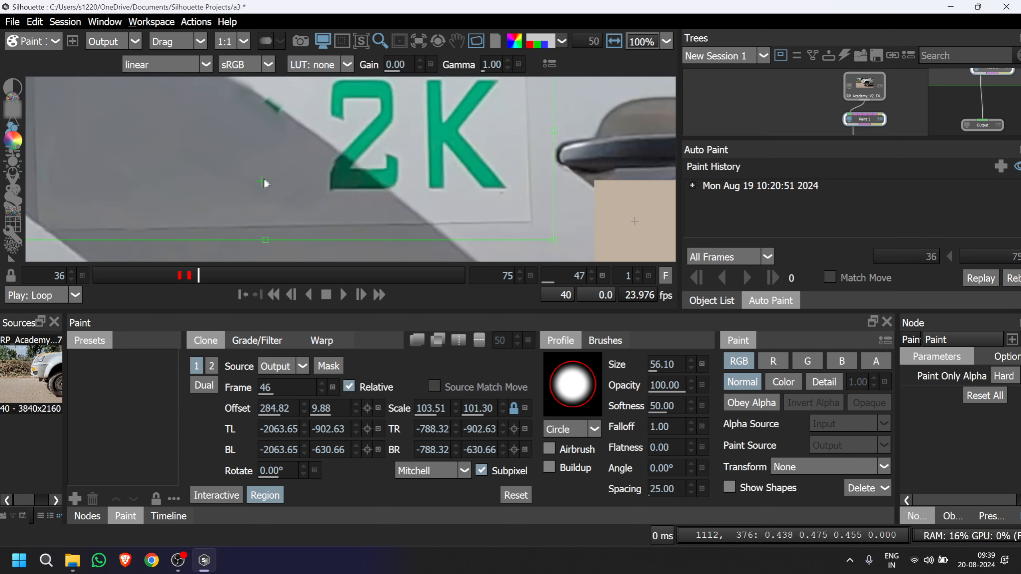
pyautogui.click(417, 339)
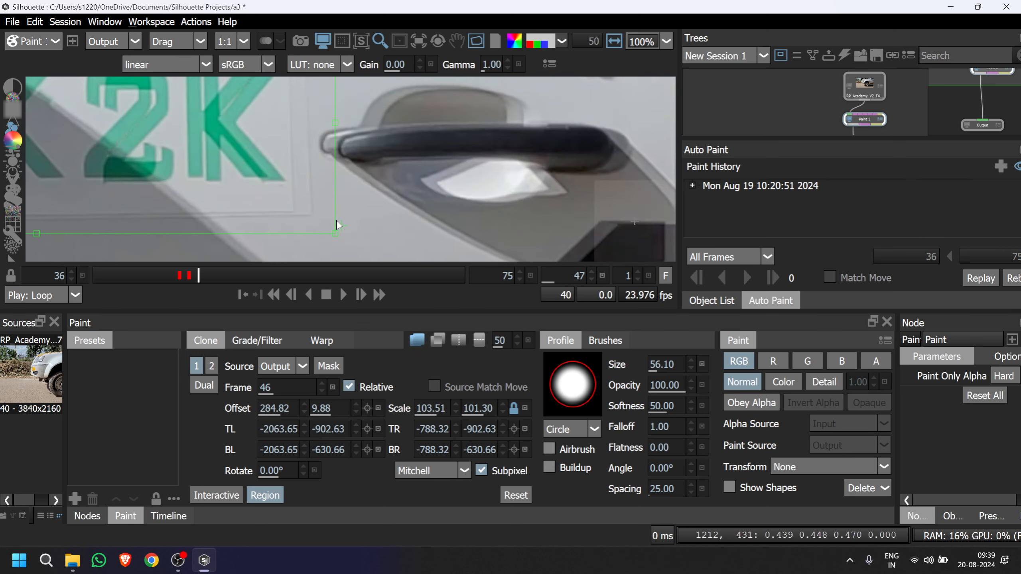
pyautogui.scroll(-3, 262, 171)
pyautogui.moveTo(215, 168); pyautogui.dragTo(342, 198)
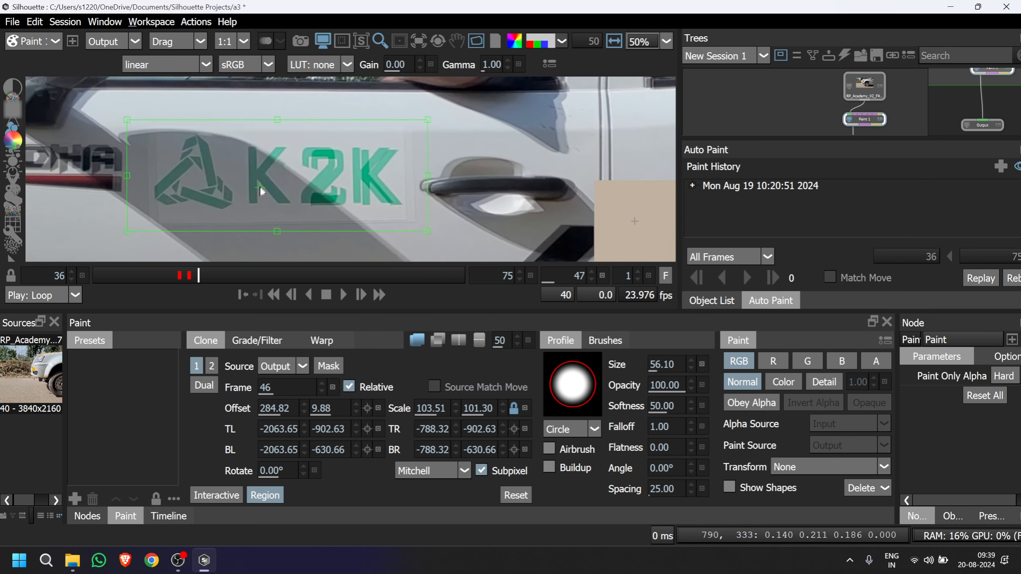
pyautogui.moveTo(261, 188); pyautogui.dragTo(270, 188)
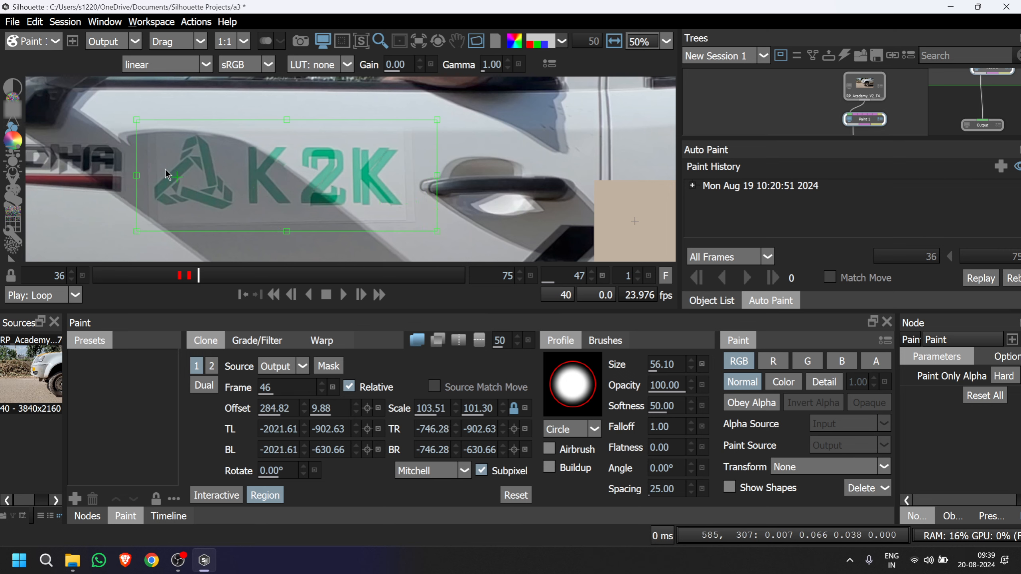
# Turn on interactive clone positioning and move the source to offset 303.41, 14.37 to align the K2K lettering on frame 47.
pyautogui.click(212, 495)
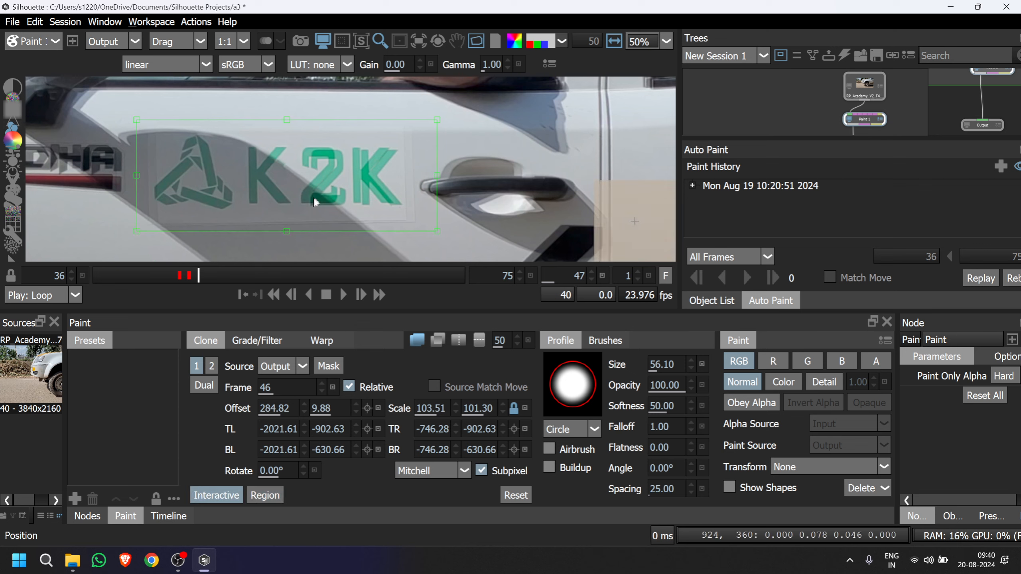
pyautogui.moveTo(314, 199); pyautogui.dragTo(308, 197)
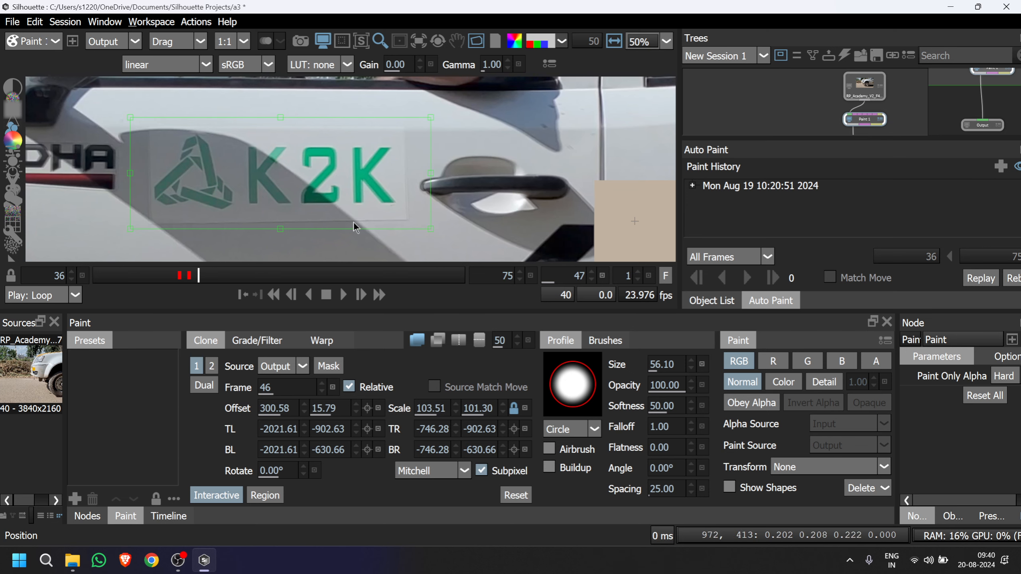
pyautogui.scroll(2, 374, 194)
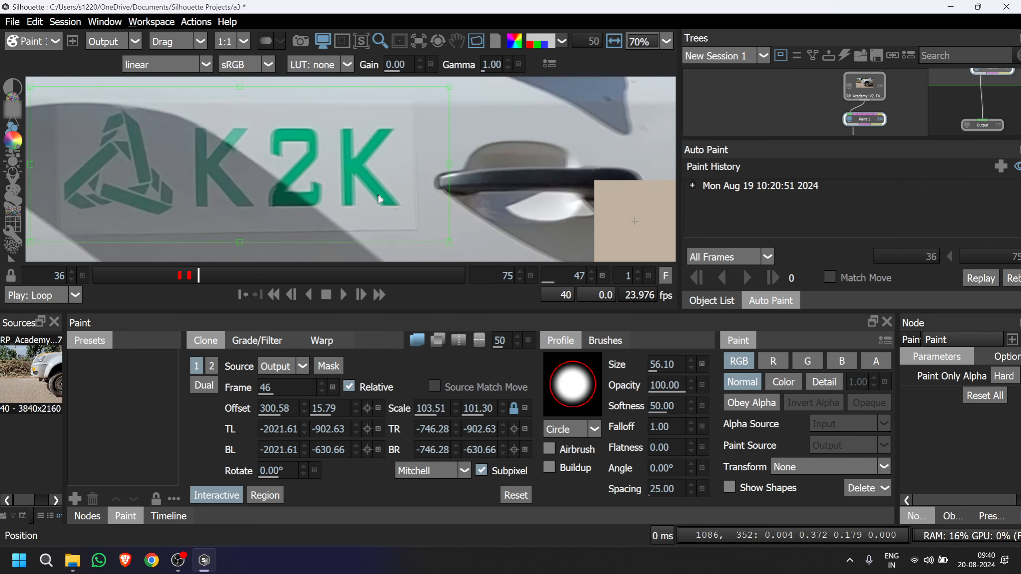
pyautogui.moveTo(373, 194); pyautogui.dragTo(375, 201)
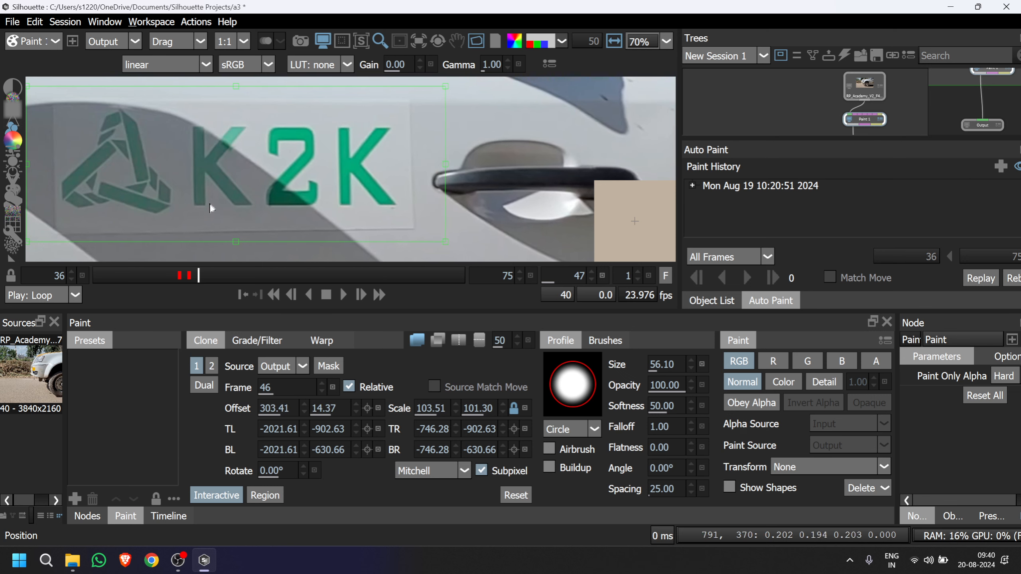
pyautogui.moveTo(237, 165); pyautogui.dragTo(358, 185)
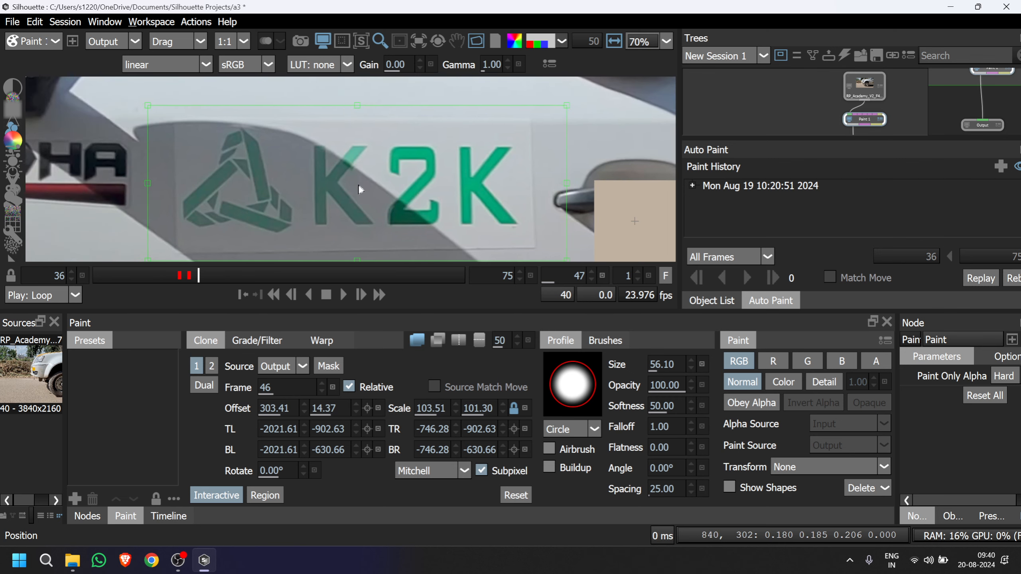
pyautogui.press('capslock')
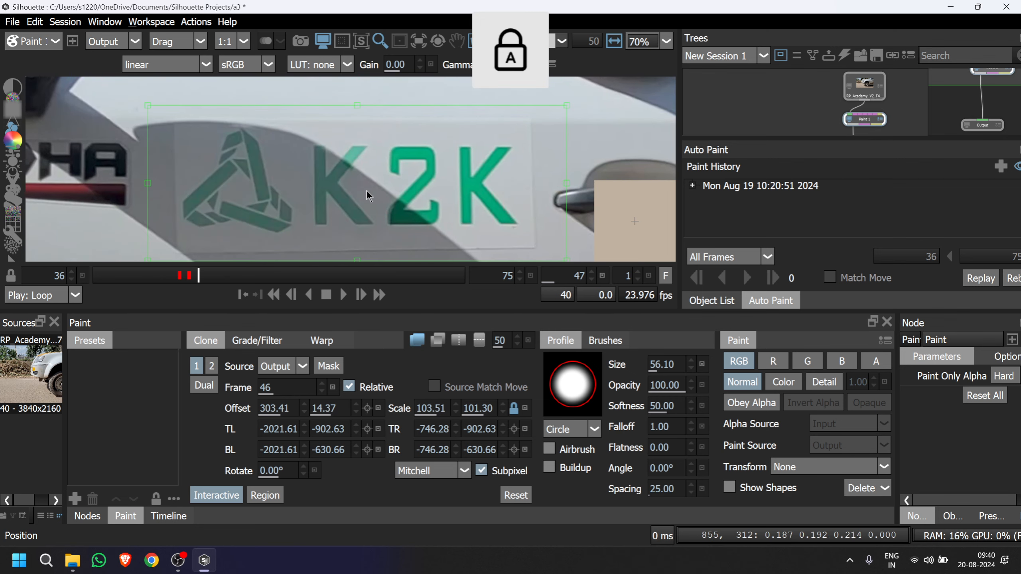
pyautogui.press('capslock')
pyautogui.press('capslock')
pyautogui.press('capslock')
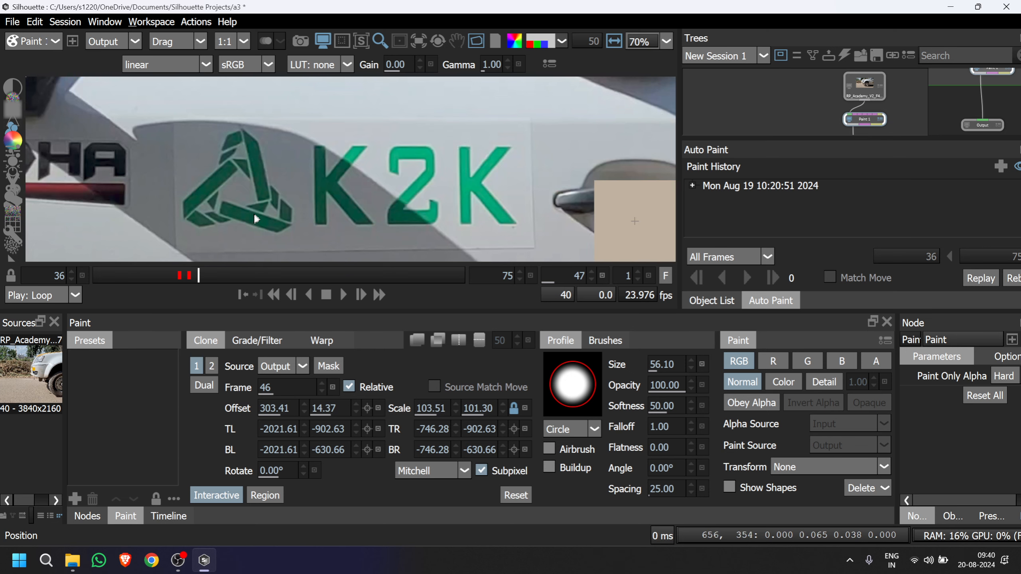
pyautogui.click(265, 495)
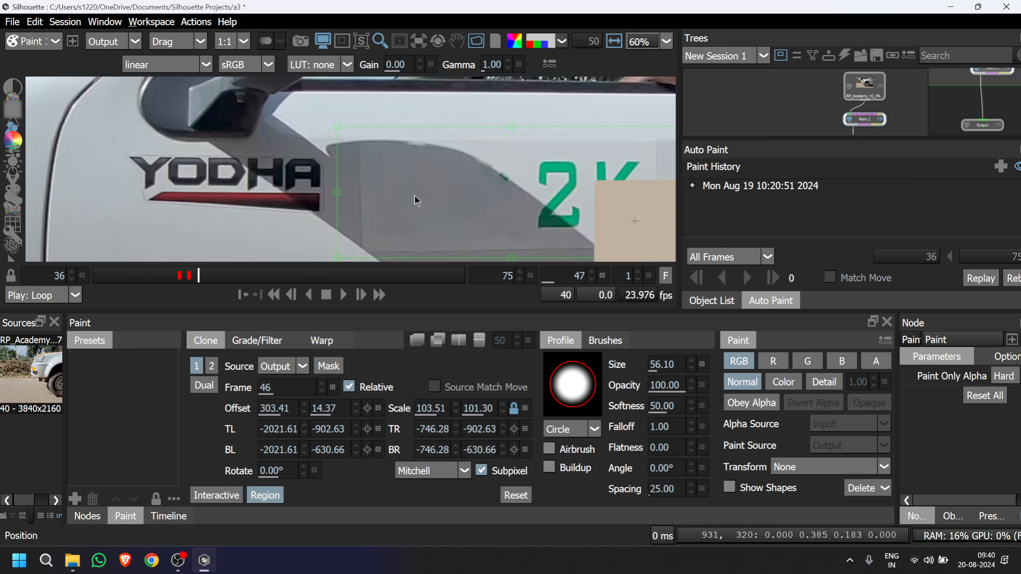
pyautogui.moveTo(455, 195); pyautogui.dragTo(274, 175)
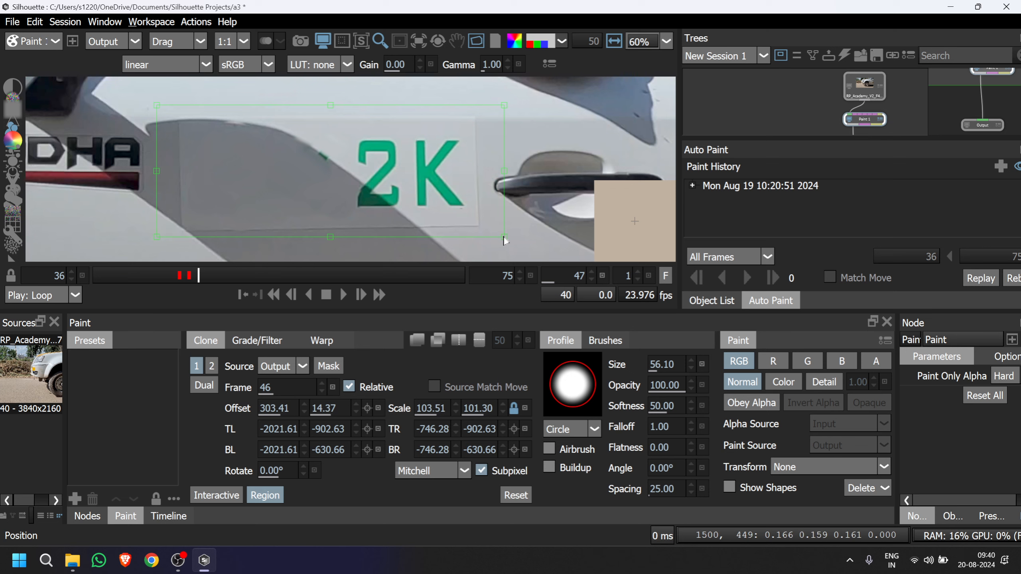
pyautogui.moveTo(505, 241); pyautogui.dragTo(513, 252)
pyautogui.press('capslock')
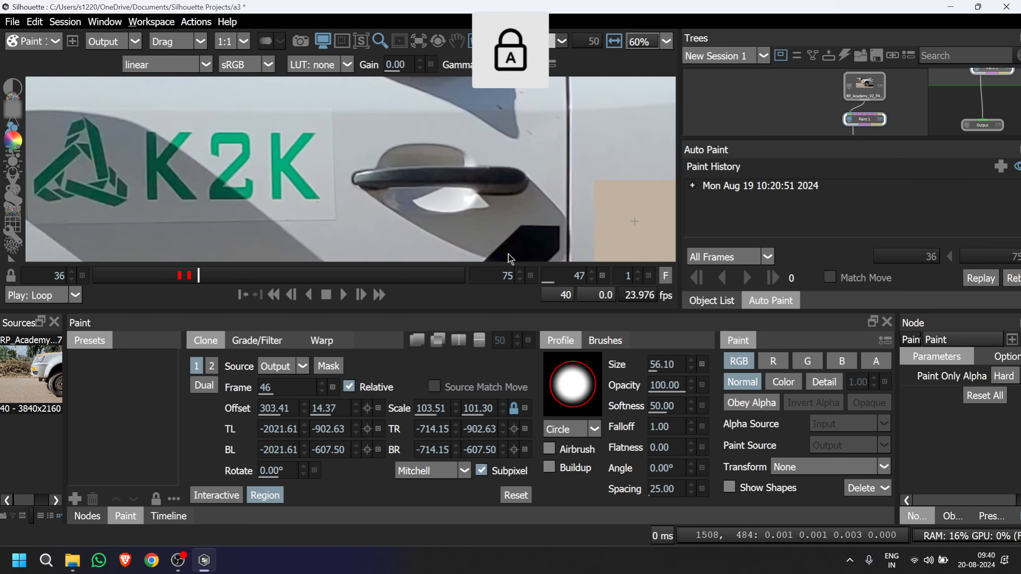
pyautogui.moveTo(302, 205); pyautogui.dragTo(377, 220)
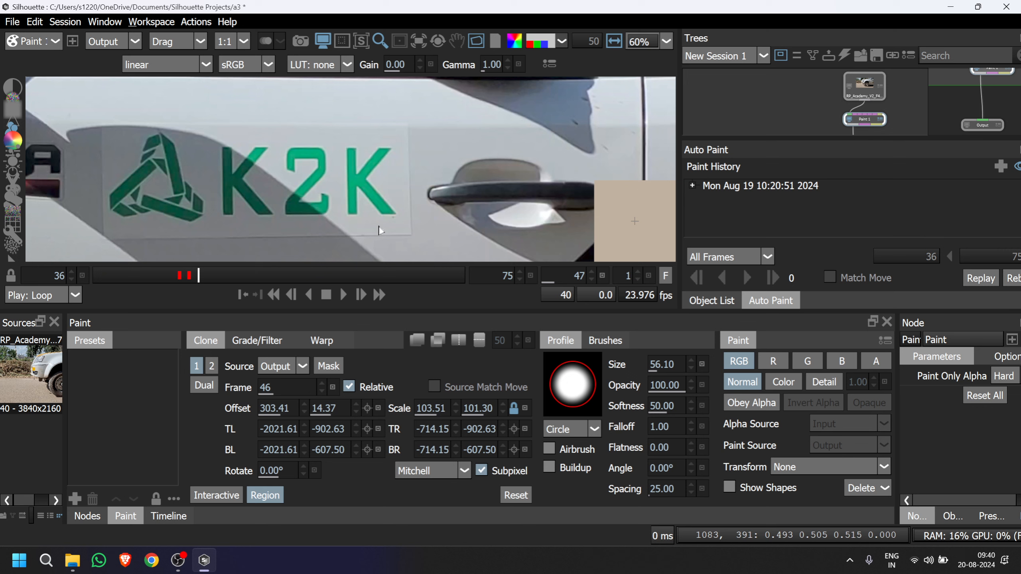
pyautogui.click(417, 340)
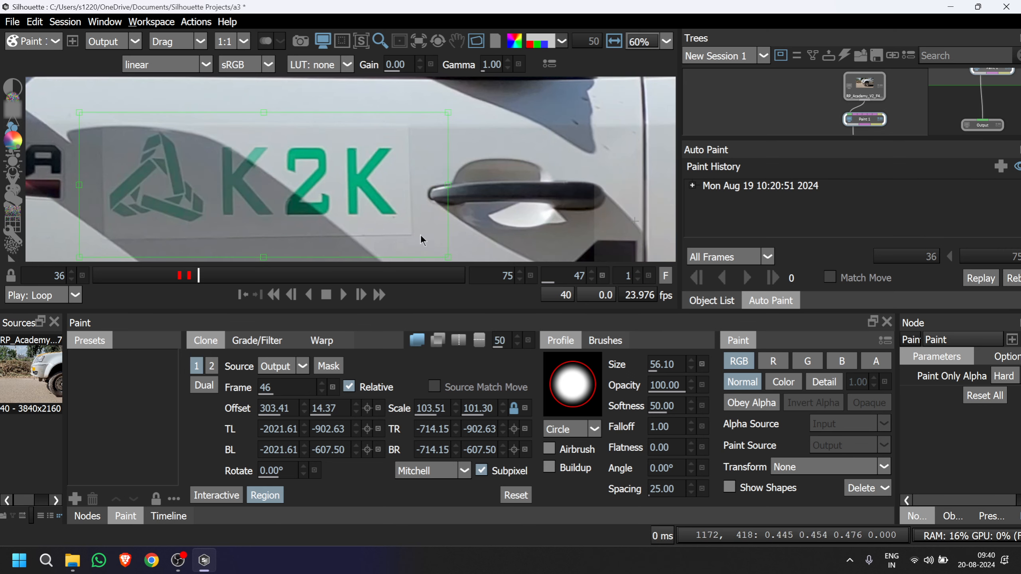
pyautogui.moveTo(448, 218)
pyautogui.mouseDown()
pyautogui.moveTo(459, 237)
pyautogui.moveTo(450, 227)
pyautogui.mouseUp()
pyautogui.hotkey('ctrl', 'z')
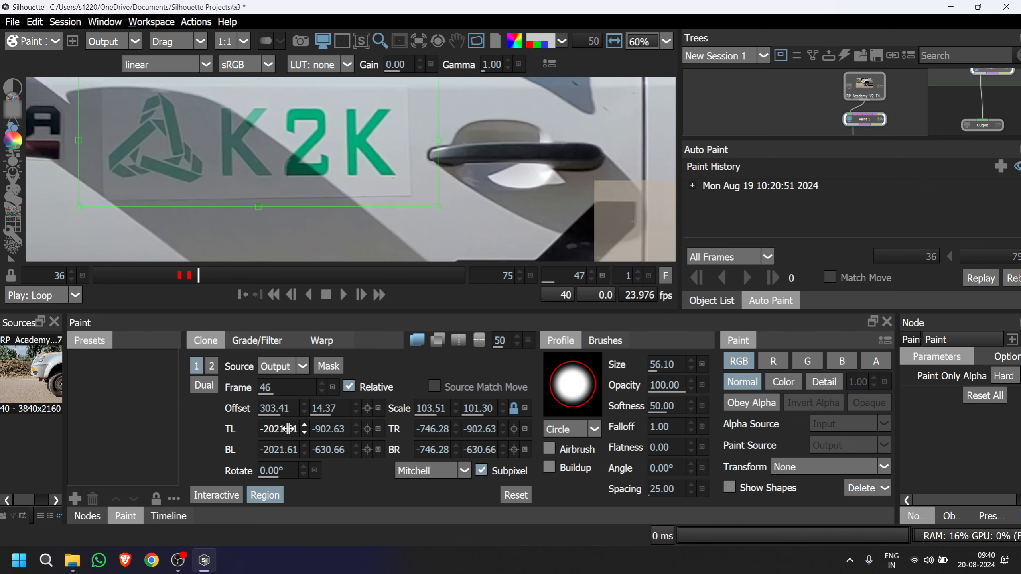
# Adjust the clone source's lower-right corner to -752.97, -631.10 and clone away the triangle logo on frame 47.
pyautogui.click(222, 494)
pyautogui.moveTo(439, 215)
pyautogui.mouseDown()
pyautogui.moveTo(447, 221)
pyautogui.moveTo(414, 191)
pyautogui.moveTo(437, 210)
pyautogui.mouseUp()
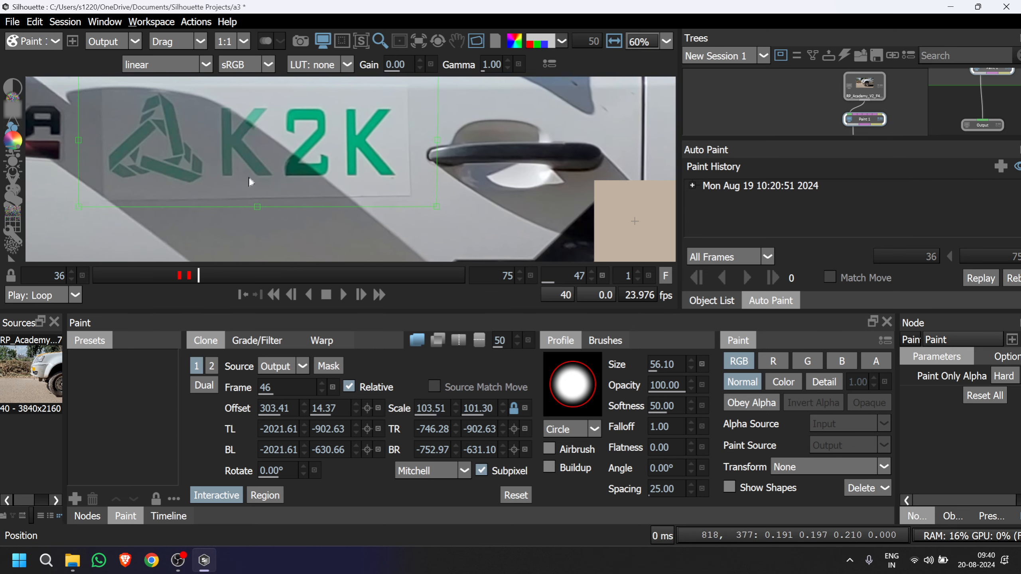
pyautogui.moveTo(248, 176); pyautogui.dragTo(348, 215)
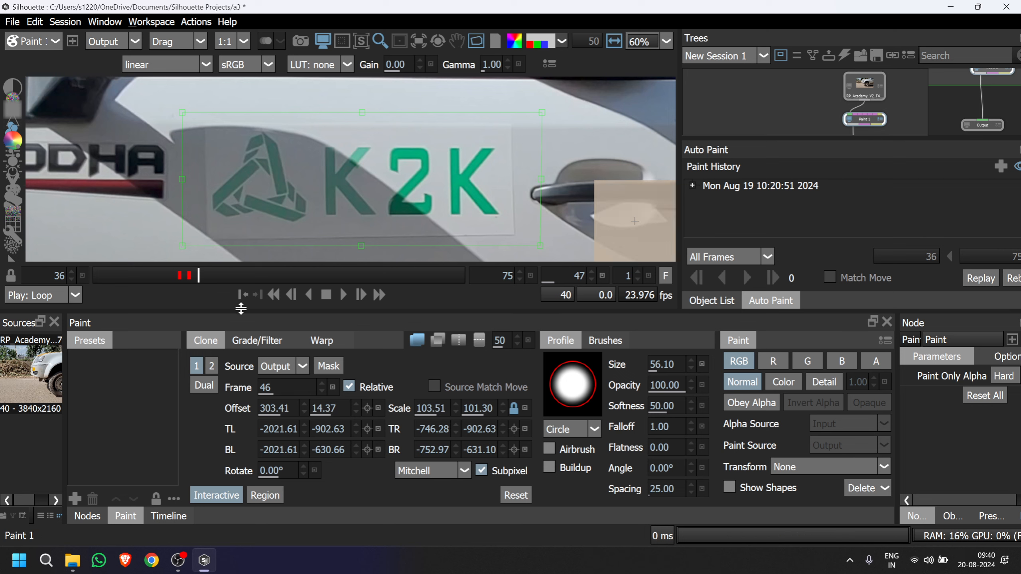
pyautogui.click(226, 489)
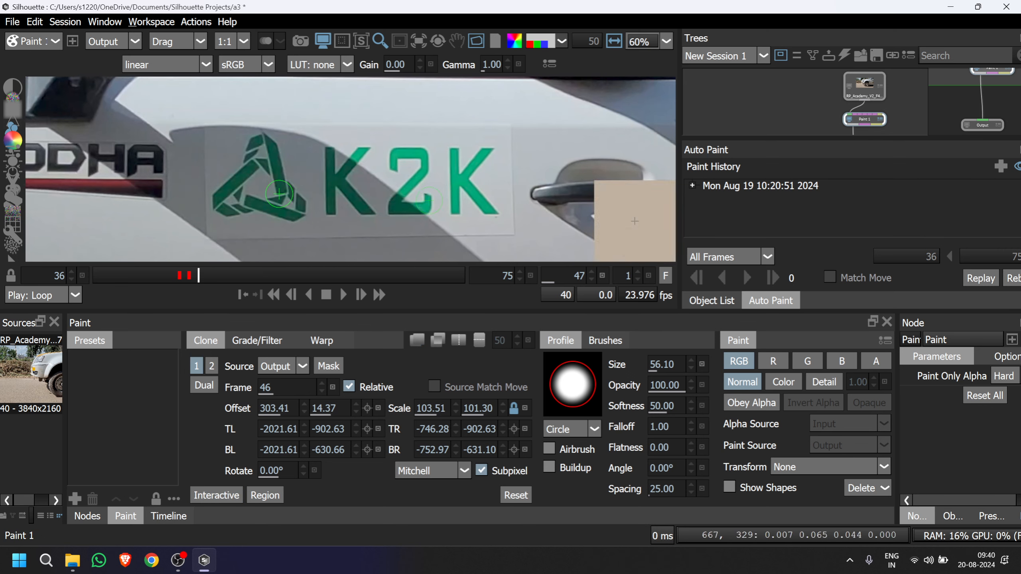
pyautogui.moveTo(307, 202)
pyautogui.mouseDown()
pyautogui.moveTo(256, 205)
pyautogui.moveTo(271, 201)
pyautogui.moveTo(255, 174)
pyautogui.moveTo(271, 148)
pyautogui.moveTo(249, 141)
pyautogui.moveTo(223, 204)
pyautogui.moveTo(236, 225)
pyautogui.moveTo(231, 211)
pyautogui.moveTo(281, 177)
pyautogui.moveTo(273, 209)
pyautogui.mouseUp()
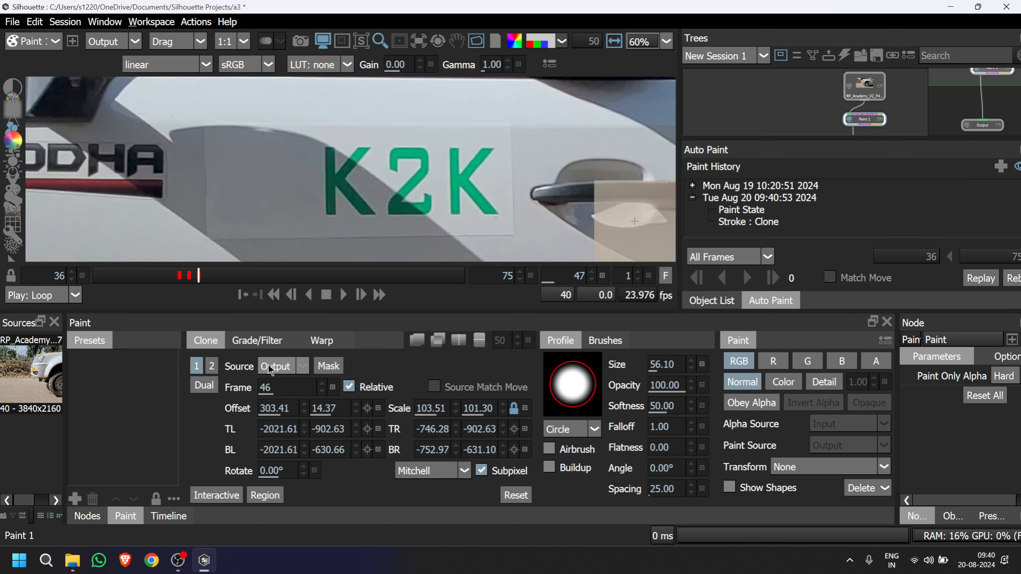
# Go to frame 48 and move the clone region over the sticker so it starts at -2564.67, -912.48.
pyautogui.click(209, 279)
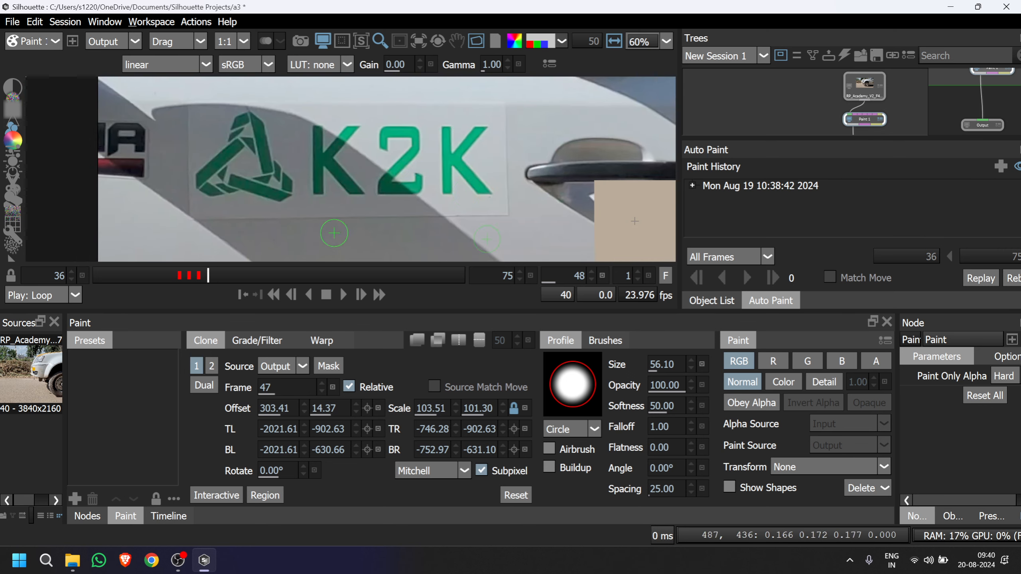
pyautogui.click(265, 495)
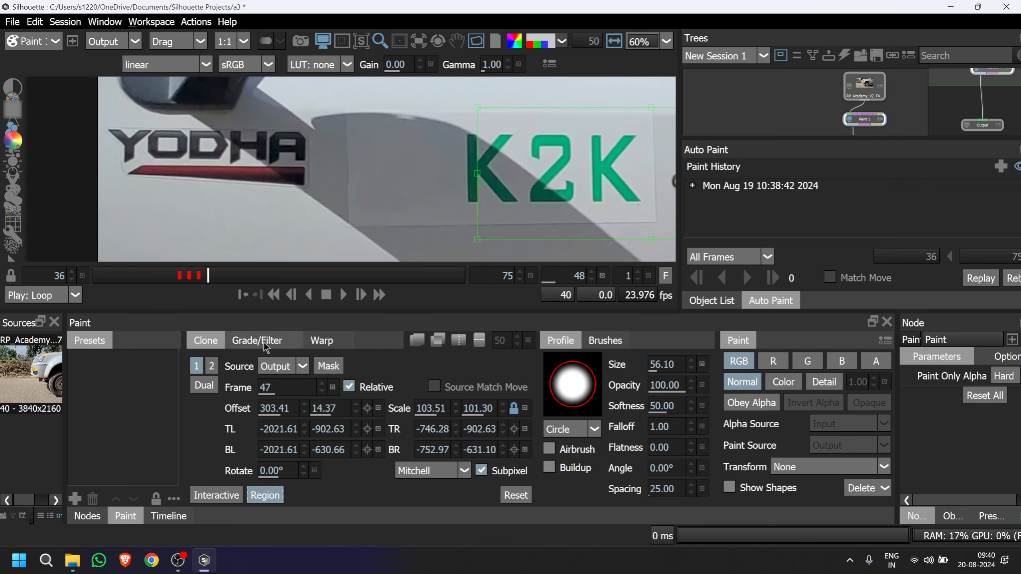
pyautogui.moveTo(449, 190); pyautogui.dragTo(319, 193)
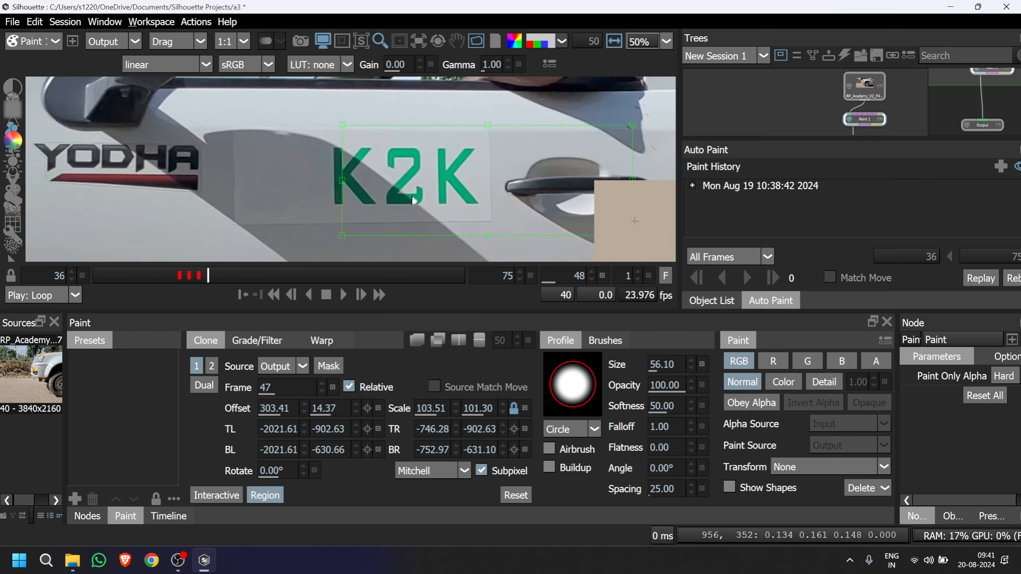
pyautogui.moveTo(401, 202); pyautogui.dragTo(278, 203)
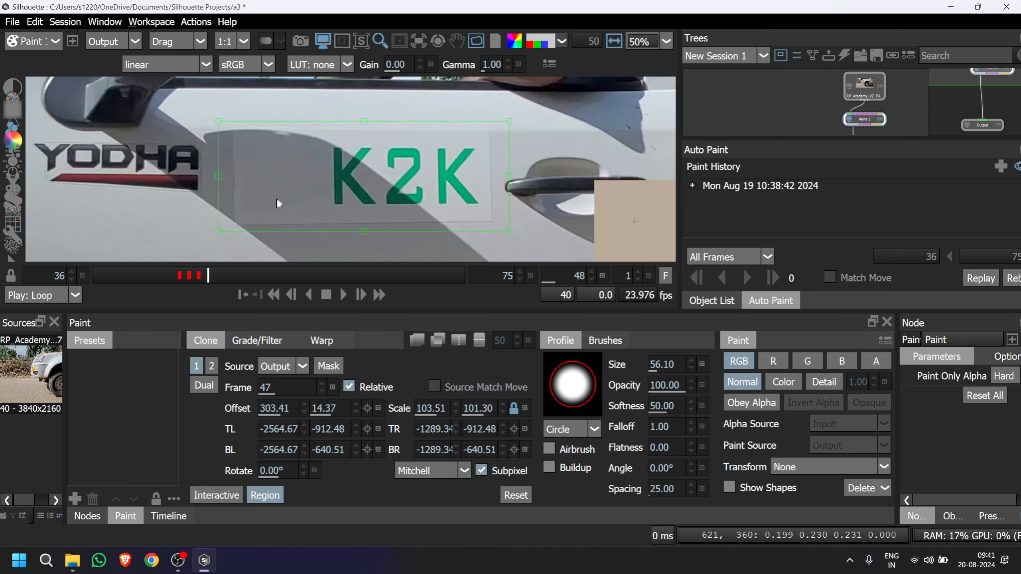
# Align source frame 47 interactively at offset 314.72, 12.96 and clone away the triangle logo on frame 48.
pyautogui.click(216, 495)
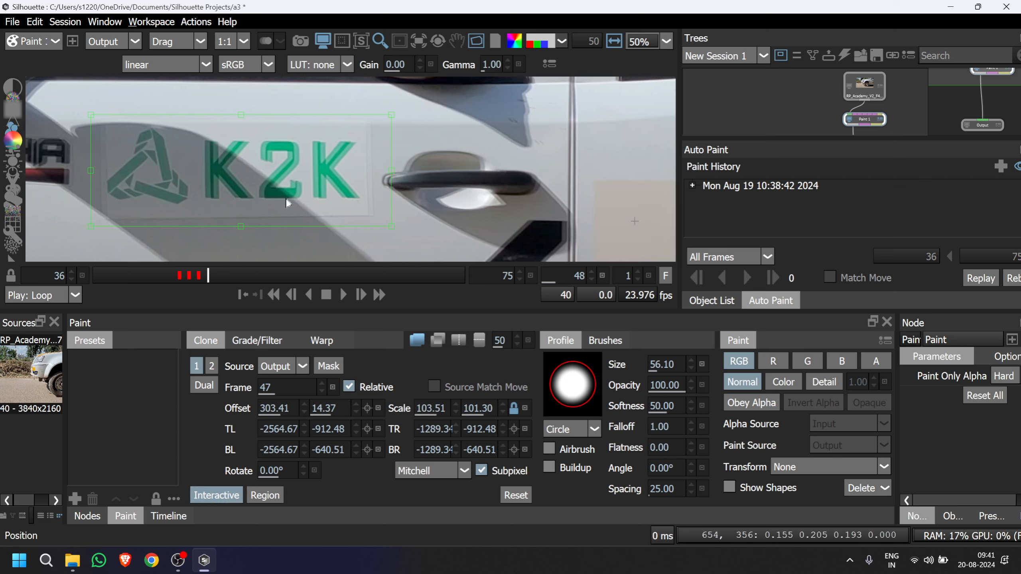
pyautogui.moveTo(280, 188); pyautogui.dragTo(397, 197)
pyautogui.scroll(2, 400, 196)
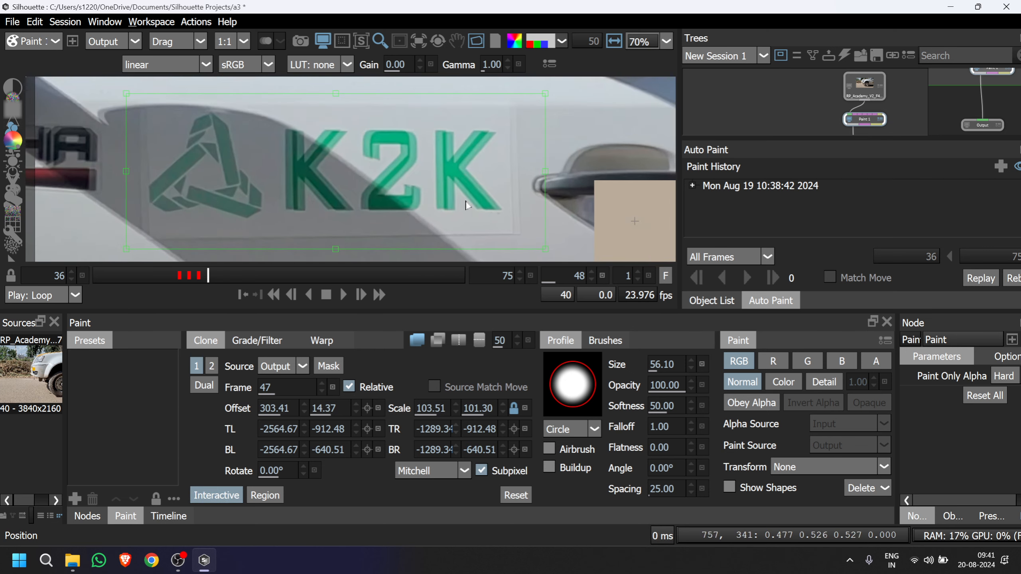
pyautogui.moveTo(515, 210); pyautogui.dragTo(509, 217)
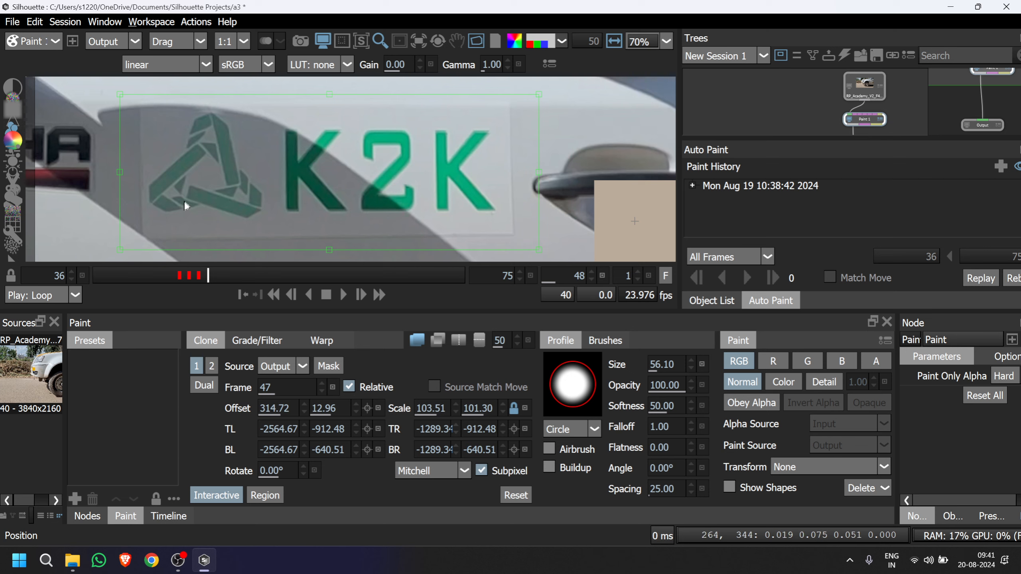
pyautogui.moveTo(216, 217)
pyautogui.mouseDown()
pyautogui.moveTo(274, 189)
pyautogui.moveTo(175, 198)
pyautogui.moveTo(186, 183)
pyautogui.moveTo(161, 170)
pyautogui.moveTo(256, 114)
pyautogui.moveTo(218, 114)
pyautogui.mouseUp()
pyautogui.click(216, 495)
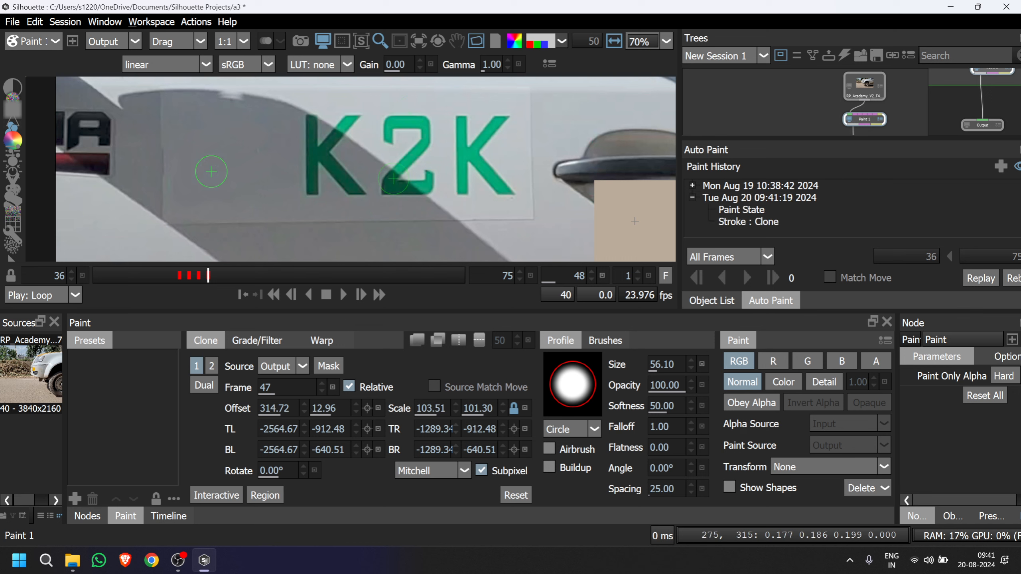
# Check the cleaned frame 45, go to frame 44 and overlay source frame 43 in onion skin at 50.
pyautogui.click(177, 275)
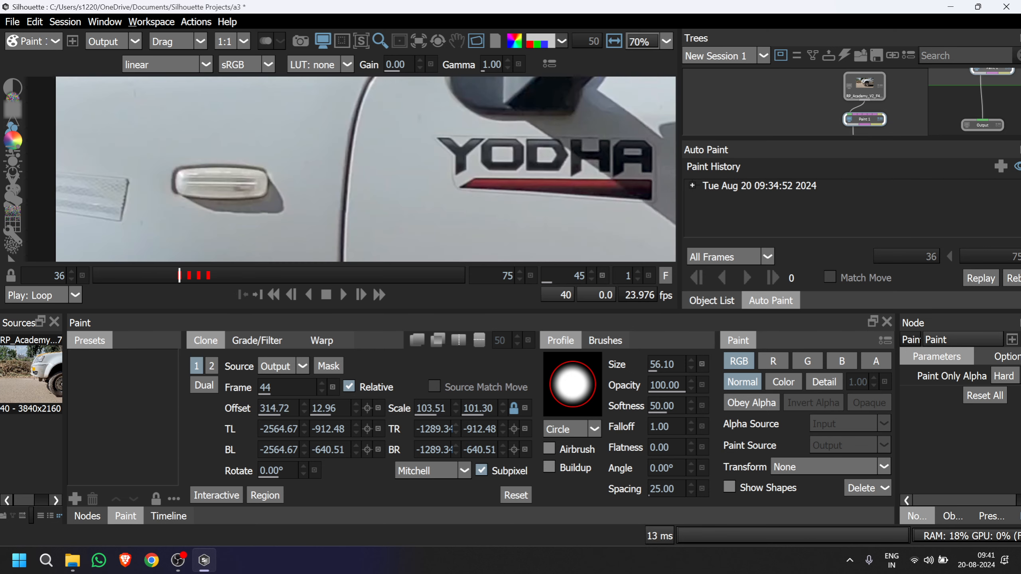
pyautogui.scroll(-5, 634, 221)
pyautogui.moveTo(428, 194); pyautogui.dragTo(324, 191)
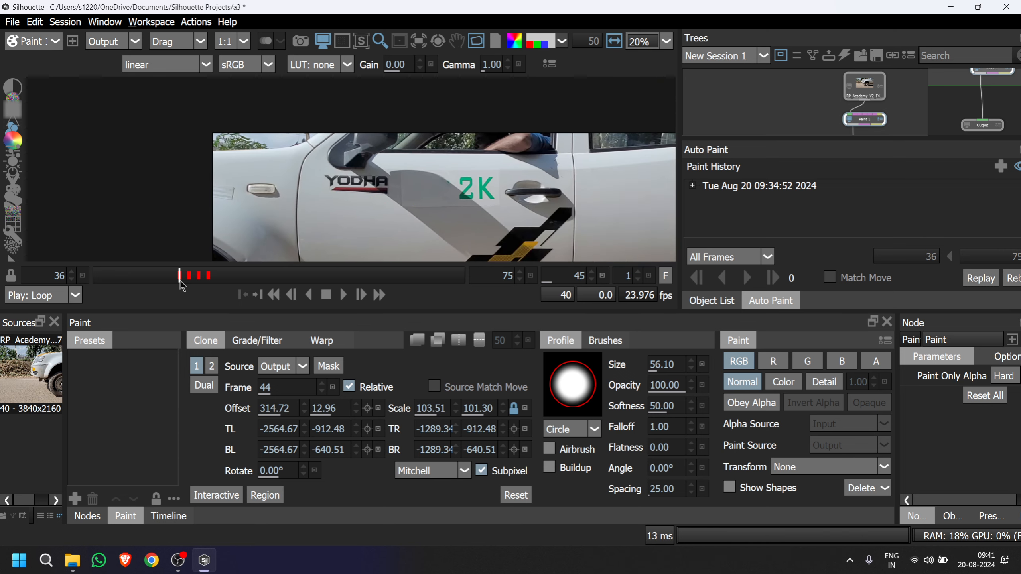
pyautogui.click(169, 277)
pyautogui.scroll(5, 344, 236)
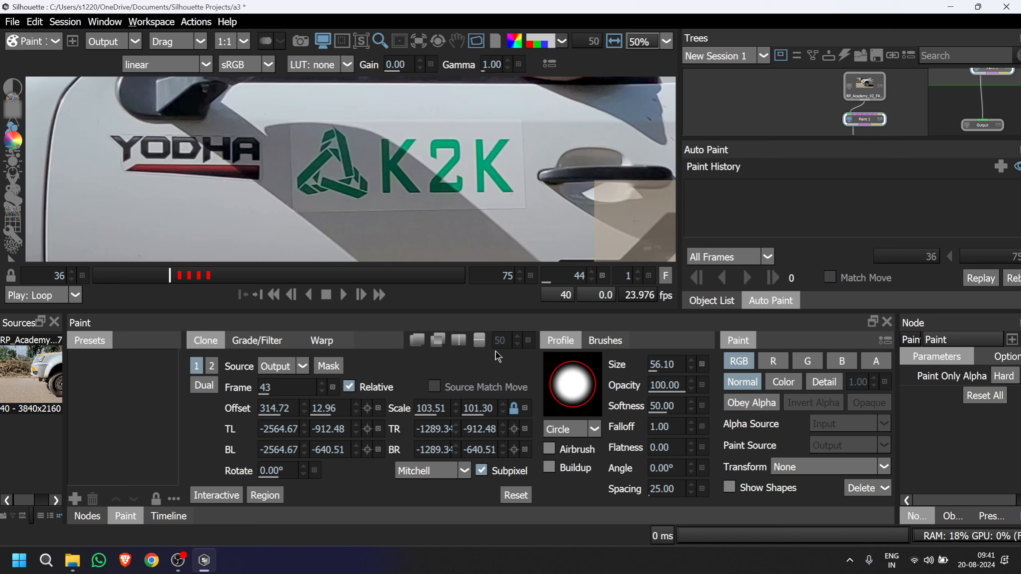
pyautogui.click(416, 340)
pyautogui.scroll(4, 336, 174)
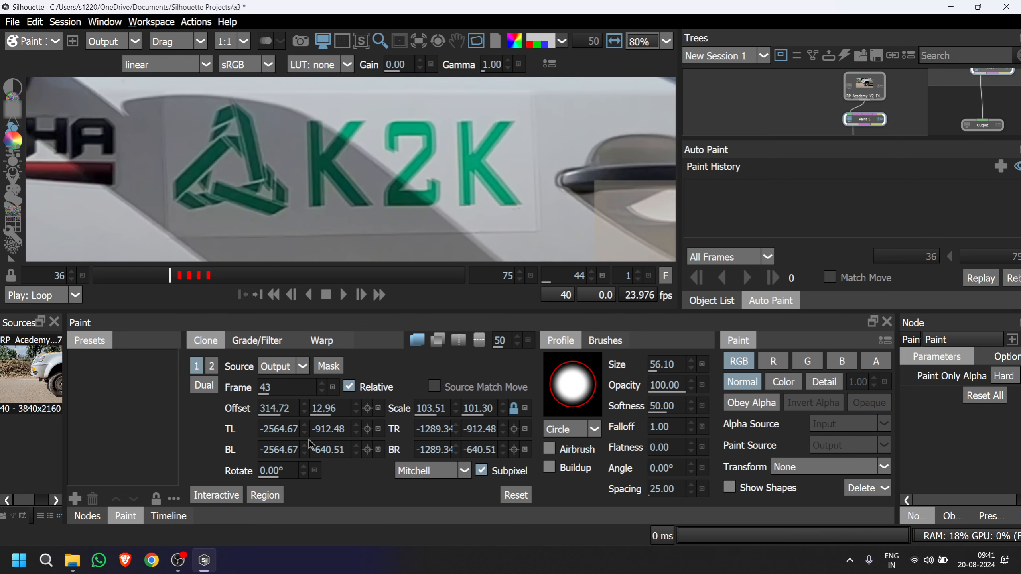
# Mark a rectangular clone region around the whole K2K sticker on frame 44, from -416.43, -863.85 to 717.07, -587.34.
pyautogui.click(265, 495)
pyautogui.moveTo(494, 187); pyautogui.dragTo(311, 185)
pyautogui.scroll(-2, 313, 186)
pyautogui.scroll(-3, 327, 128)
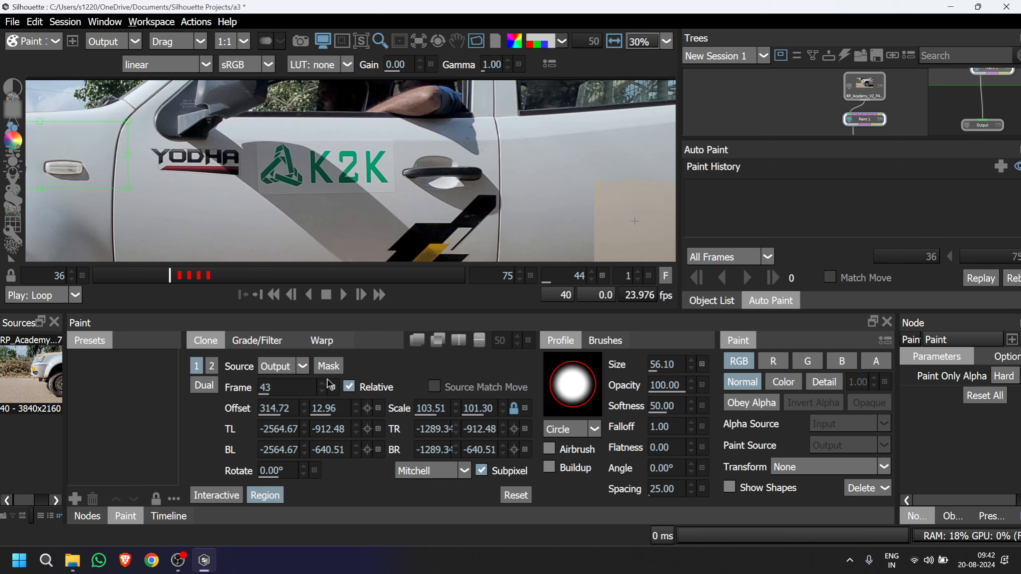
pyautogui.moveTo(248, 134)
pyautogui.mouseDown()
pyautogui.moveTo(259, 154)
pyautogui.moveTo(404, 201)
pyautogui.mouseUp()
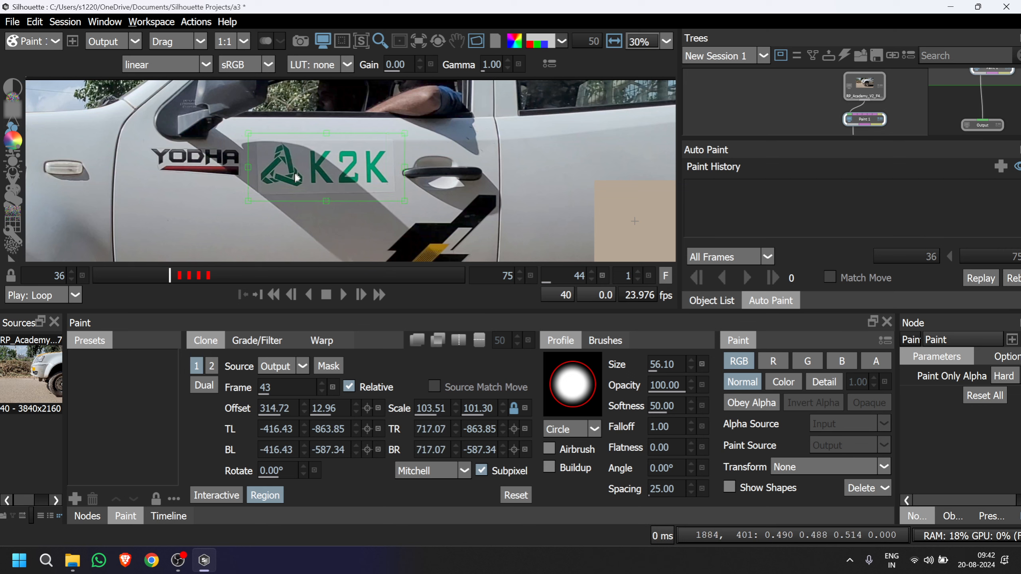
# Turn on interactive clone positioning and move source frame 43 to offset 282.52, 12.96 to align the lettering on frame 44.
pyautogui.scroll(2, 285, 177)
pyautogui.scroll(1, 285, 173)
pyautogui.click(213, 495)
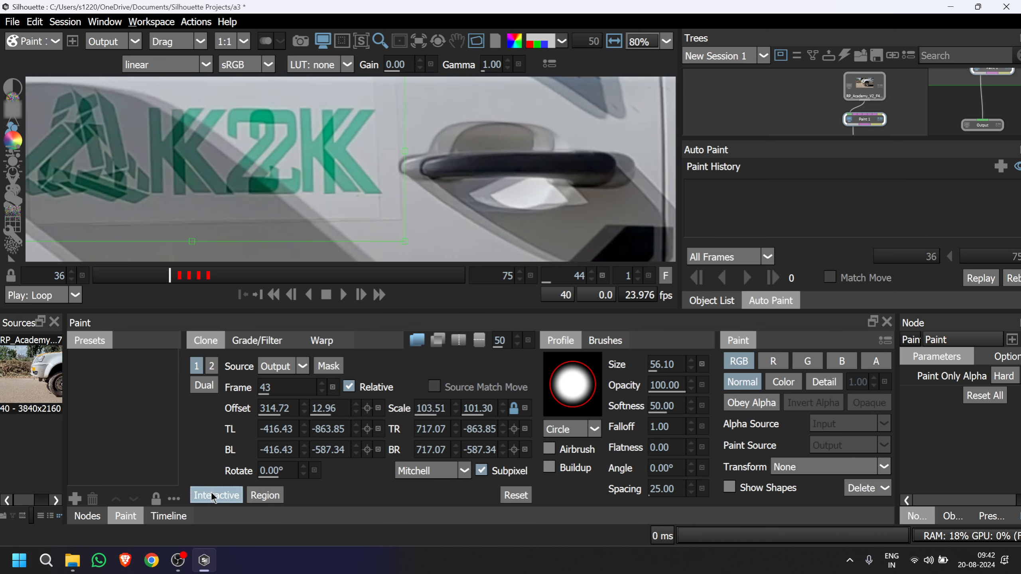
pyautogui.moveTo(251, 193); pyautogui.dragTo(431, 209)
pyautogui.hotkey('shift', 'Right')
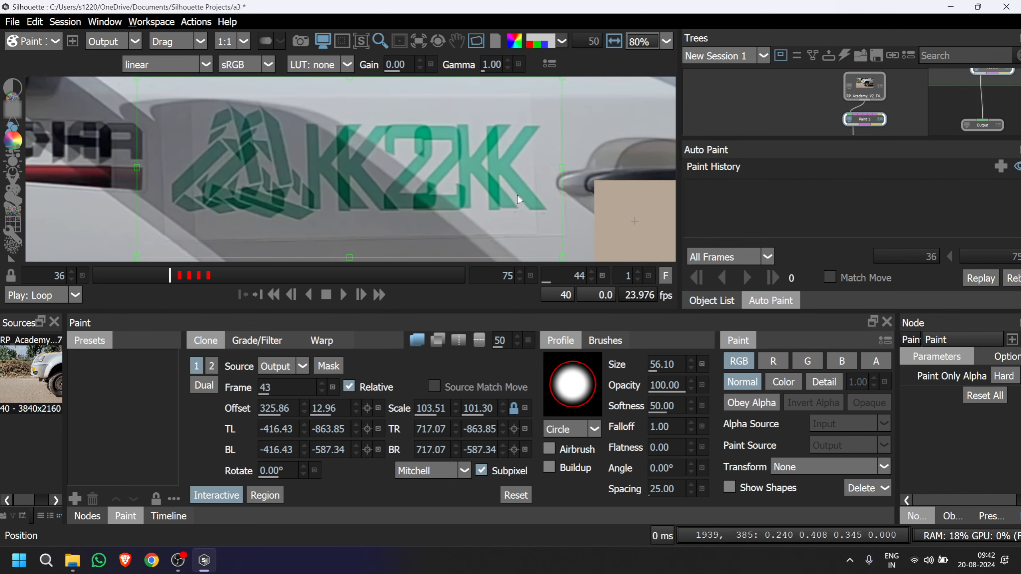
pyautogui.hotkey('shift', 'Left')
pyautogui.hotkey('shift', 'Left')
pyautogui.hotkey('shift', 'Left')
pyautogui.moveTo(539, 196); pyautogui.dragTo(546, 196)
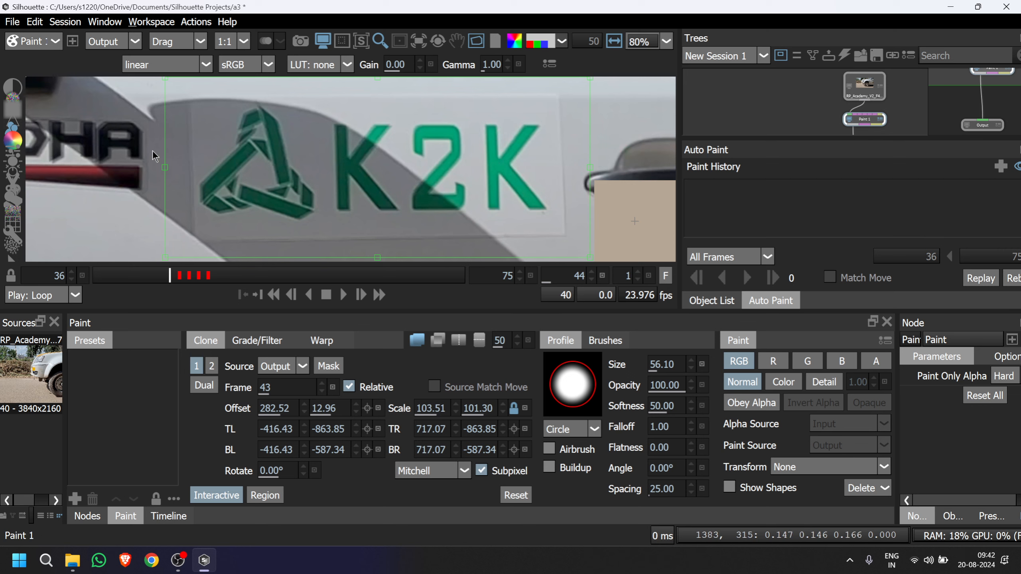
# Warp the clone source's lower-left corner to -405.24, -584.60 and upper-left corner to -409.50, -858.48, comparing the match with frame 44.
pyautogui.moveTo(232, 201); pyautogui.dragTo(240, 191)
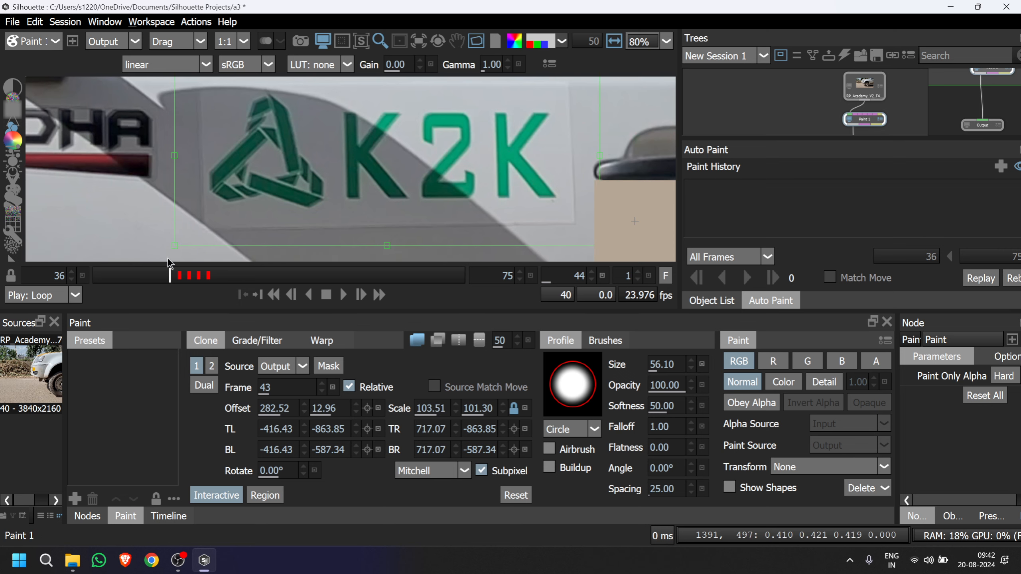
pyautogui.moveTo(172, 247); pyautogui.dragTo(187, 256)
pyautogui.moveTo(181, 252); pyautogui.dragTo(179, 248)
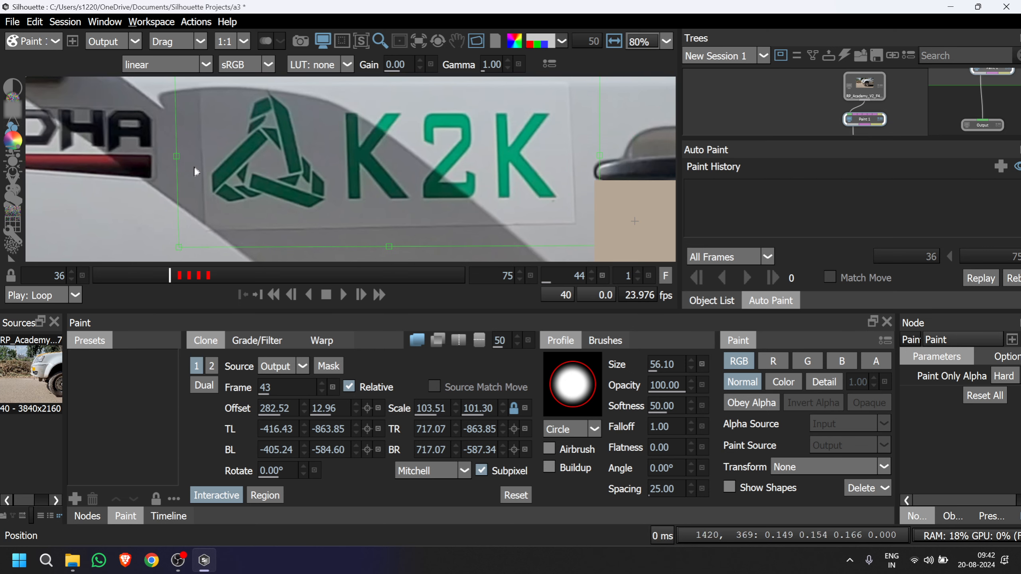
pyautogui.moveTo(195, 162); pyautogui.dragTo(195, 199)
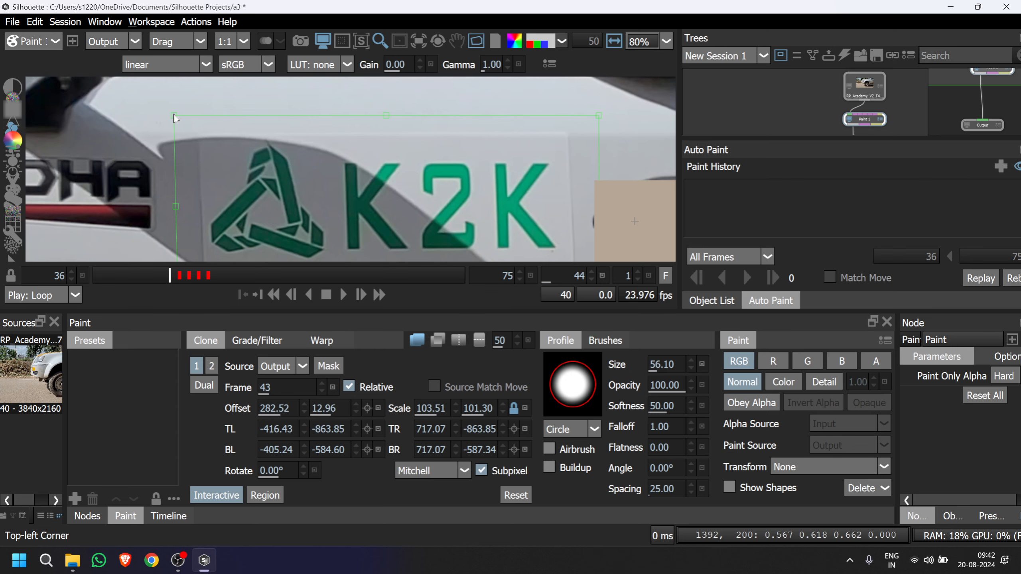
pyautogui.moveTo(174, 119); pyautogui.dragTo(177, 121)
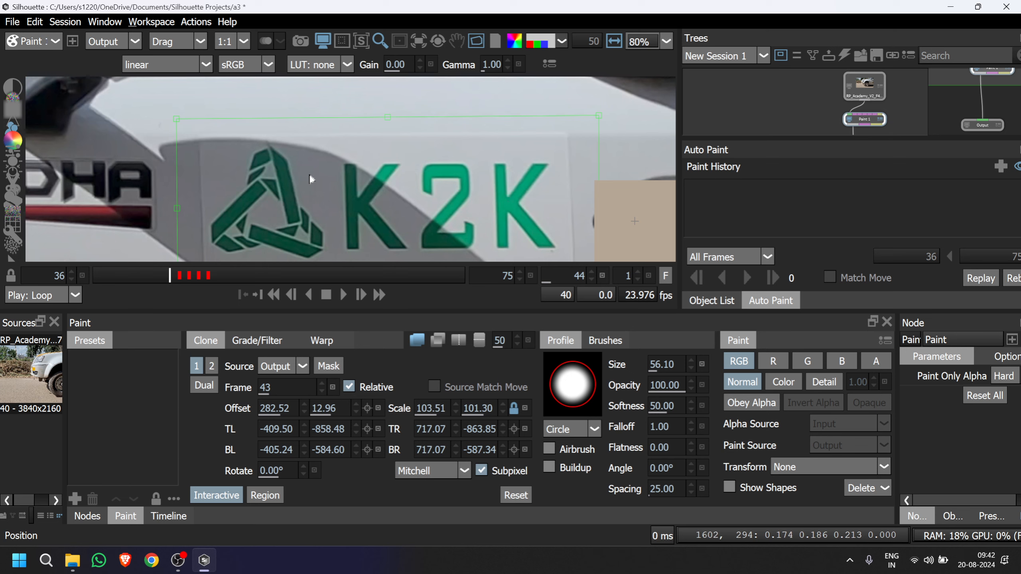
pyautogui.press('capslock')
pyautogui.press('capslock')
pyautogui.press('capslock')
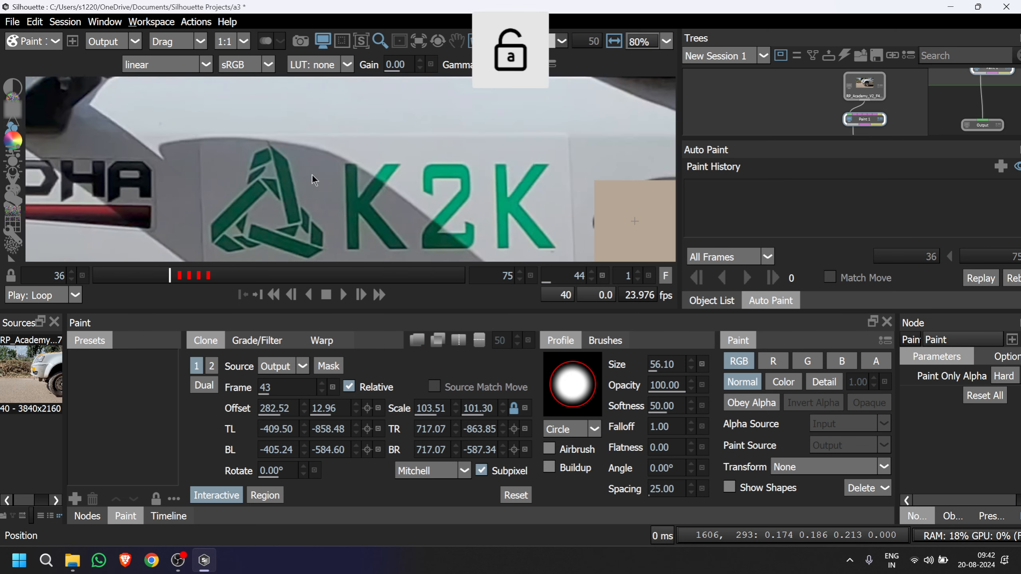
pyautogui.press('capslock')
pyautogui.press('capslock')
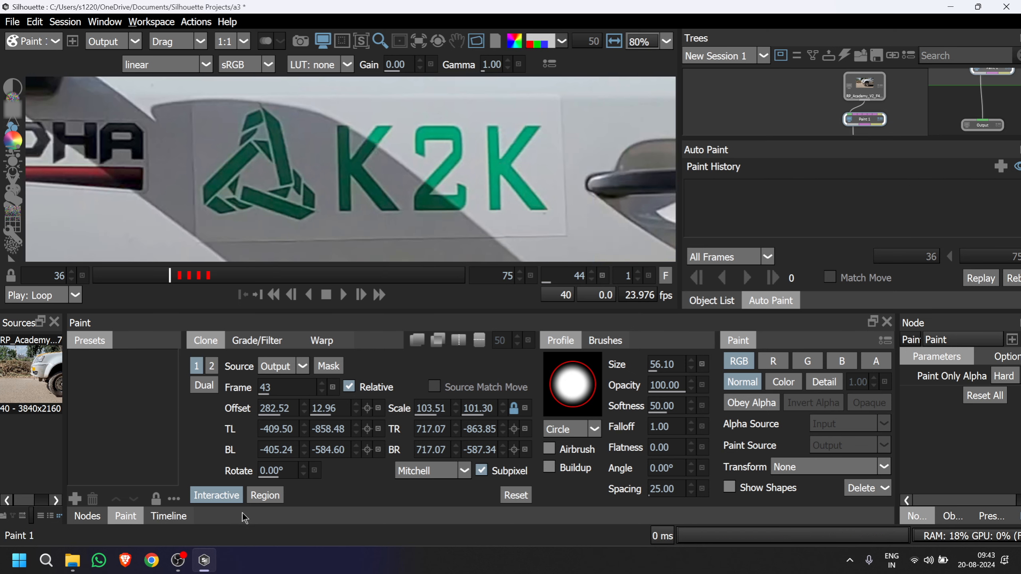
# Try cloning the aligned source frame 43 over the triangle logo on frame 44, and compare with frame 43.
pyautogui.click(229, 499)
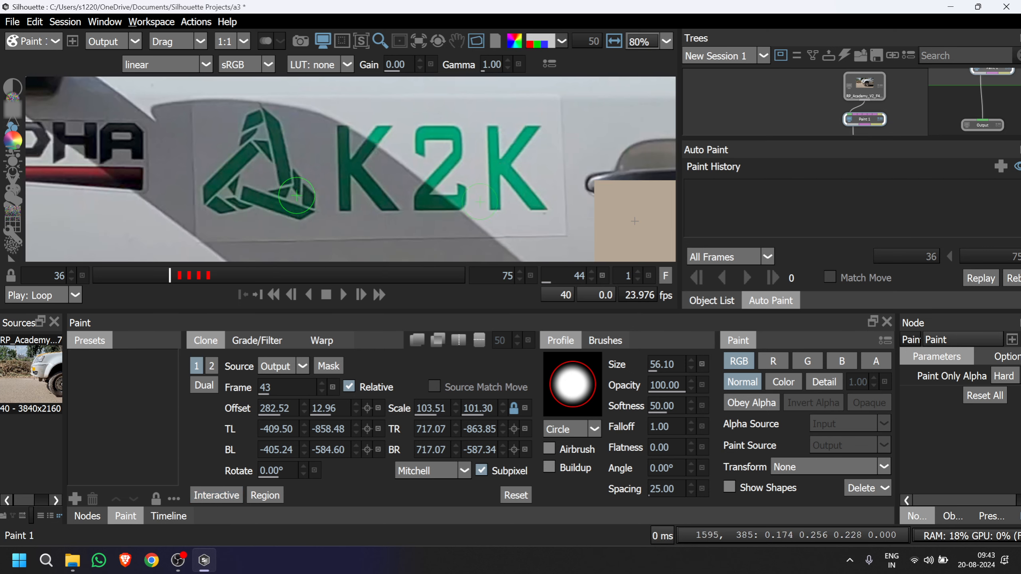
pyautogui.moveTo(297, 196); pyautogui.dragTo(302, 206)
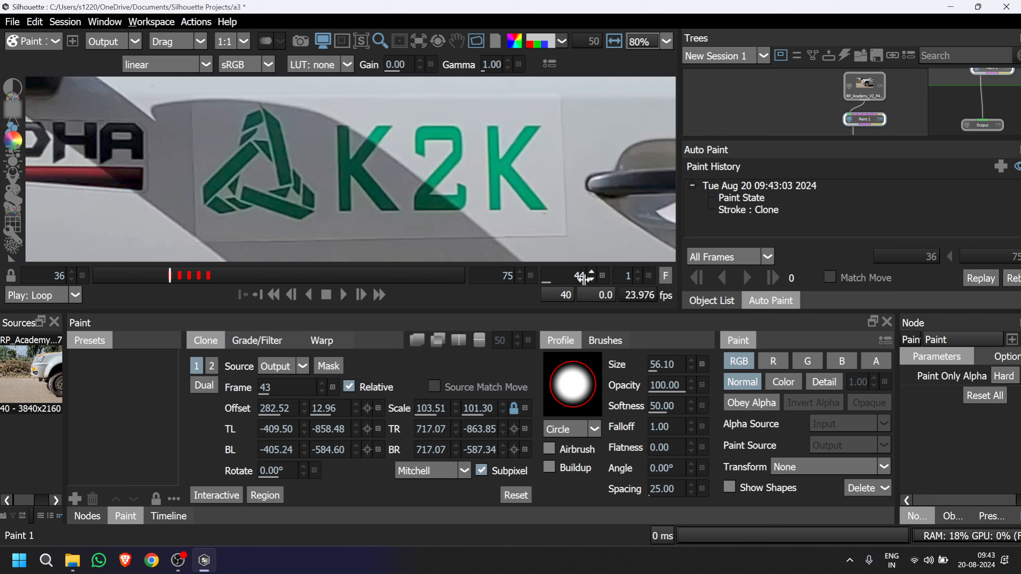
pyautogui.click(161, 280)
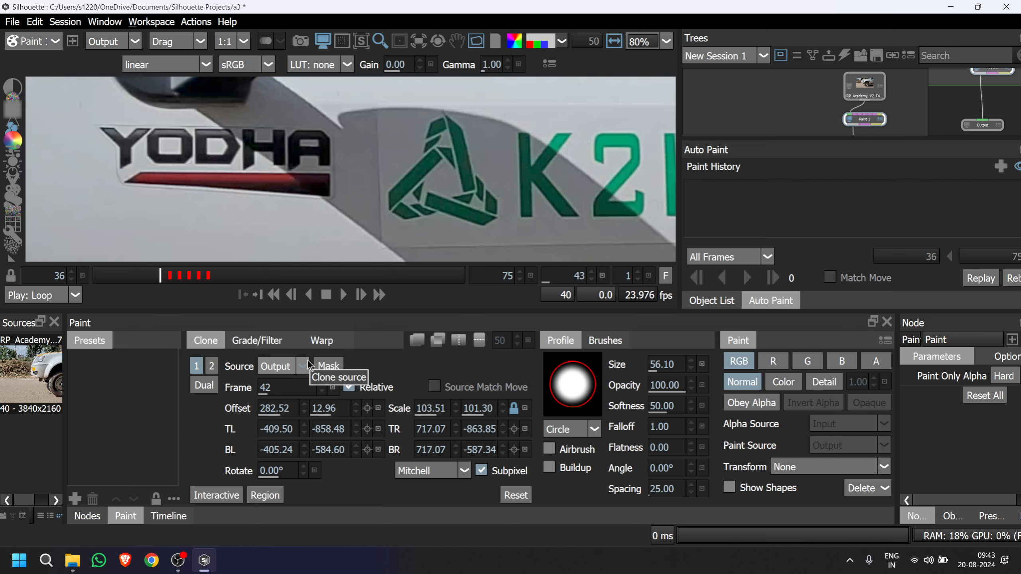
pyautogui.moveTo(160, 282); pyautogui.dragTo(174, 284)
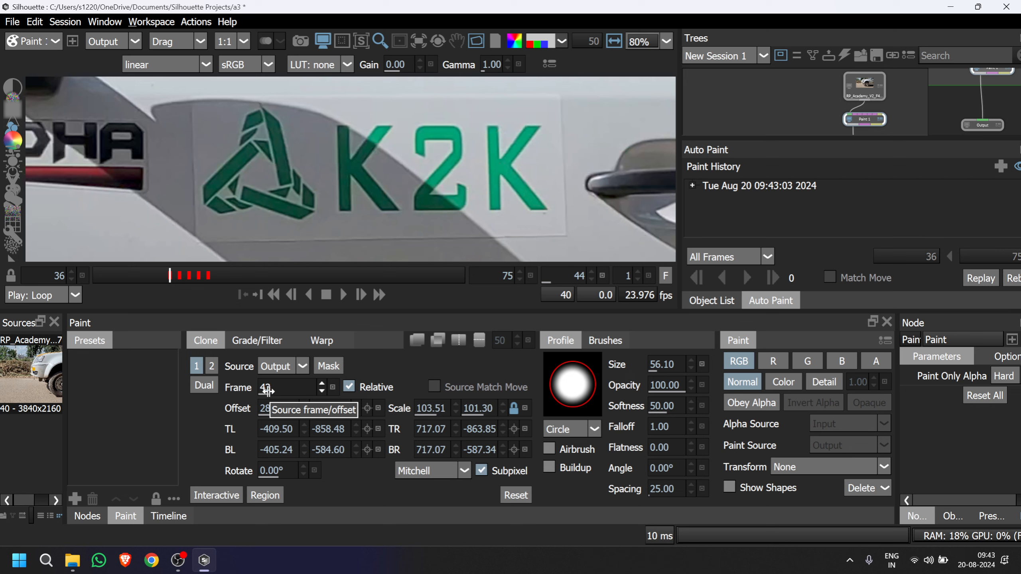
# Set the clone source frame to 45, try cloning over the triangle logo on frame 44, and undo that trial stroke.
pyautogui.click(322, 384)
pyautogui.click(321, 384)
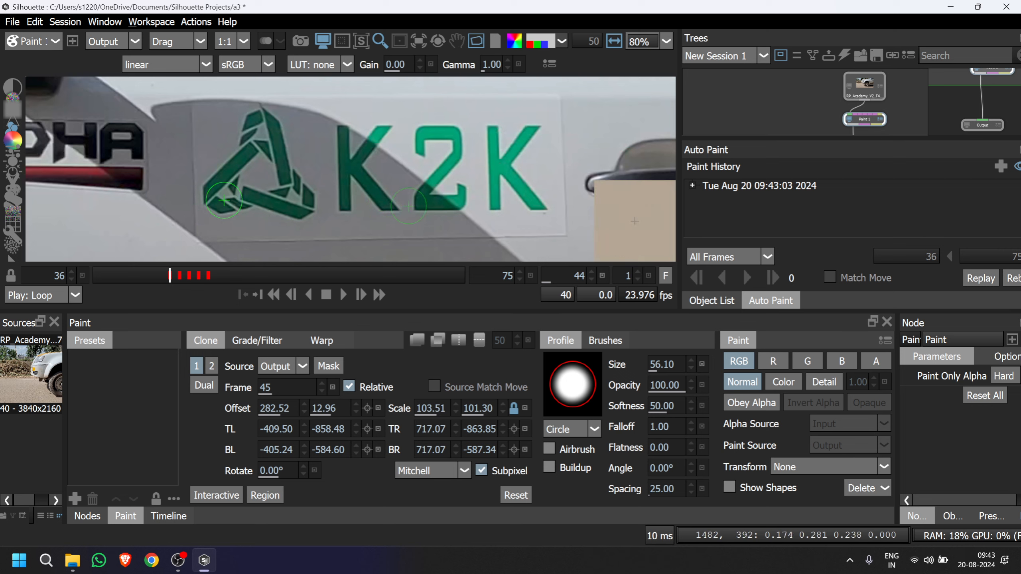
pyautogui.moveTo(224, 200)
pyautogui.mouseDown()
pyautogui.moveTo(243, 175)
pyautogui.moveTo(240, 189)
pyautogui.moveTo(278, 198)
pyautogui.moveTo(268, 203)
pyautogui.moveTo(302, 206)
pyautogui.moveTo(327, 184)
pyautogui.moveTo(310, 197)
pyautogui.mouseUp()
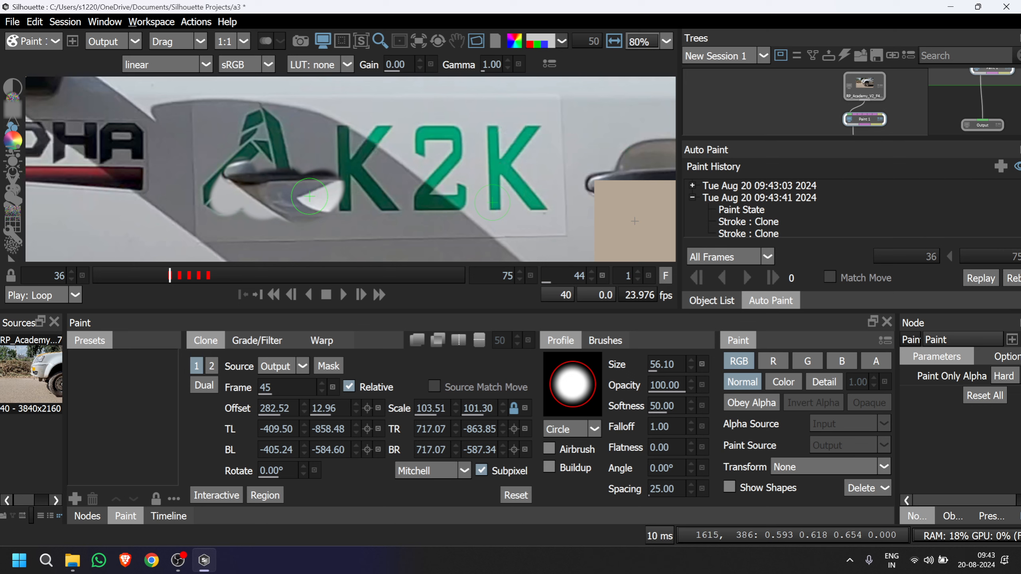
pyautogui.hotkey('ctrl', 'z')
pyautogui.hotkey('ctrl', 'z')
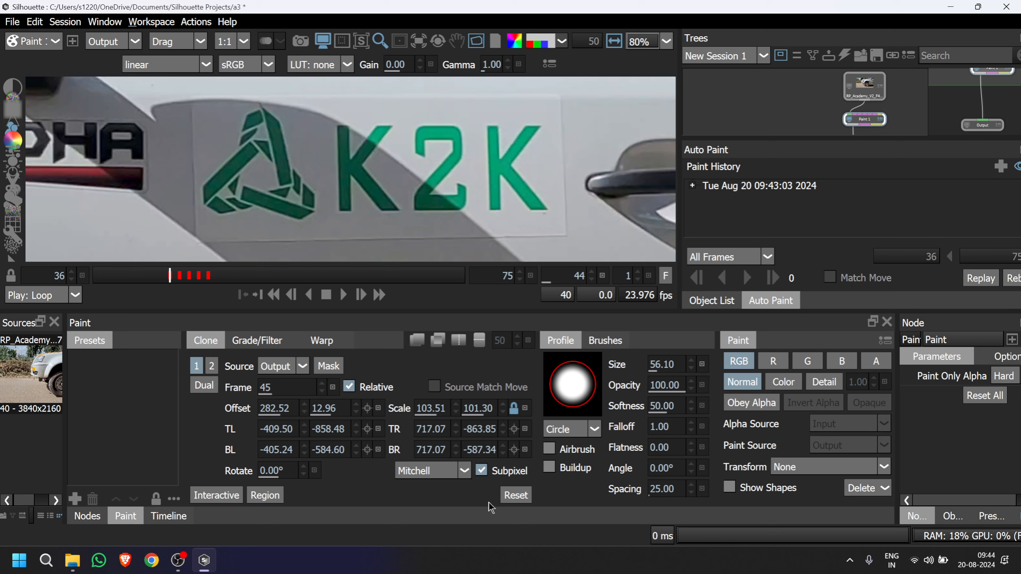
# Reset the clone transform and mark a rectangular clone region around the K2K sticker, from -1518.55, -881.50 to -297.19, -619.99.
pyautogui.click(517, 495)
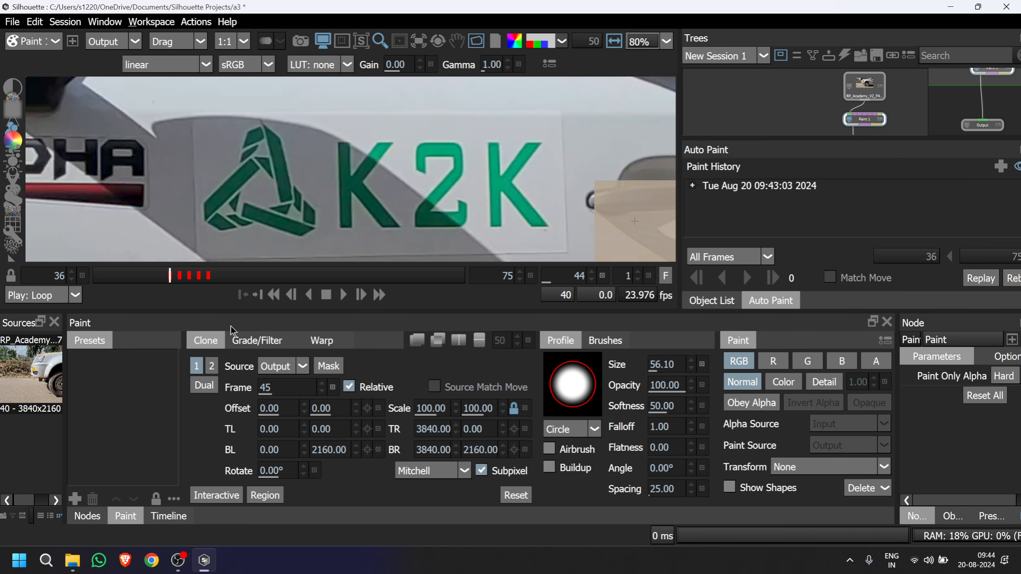
pyautogui.click(274, 493)
pyautogui.moveTo(160, 171); pyautogui.dragTo(389, 181)
pyautogui.scroll(-1, 389, 181)
pyautogui.moveTo(209, 112)
pyautogui.mouseDown()
pyautogui.moveTo(568, 277)
pyautogui.moveTo(598, 271)
pyautogui.mouseUp()
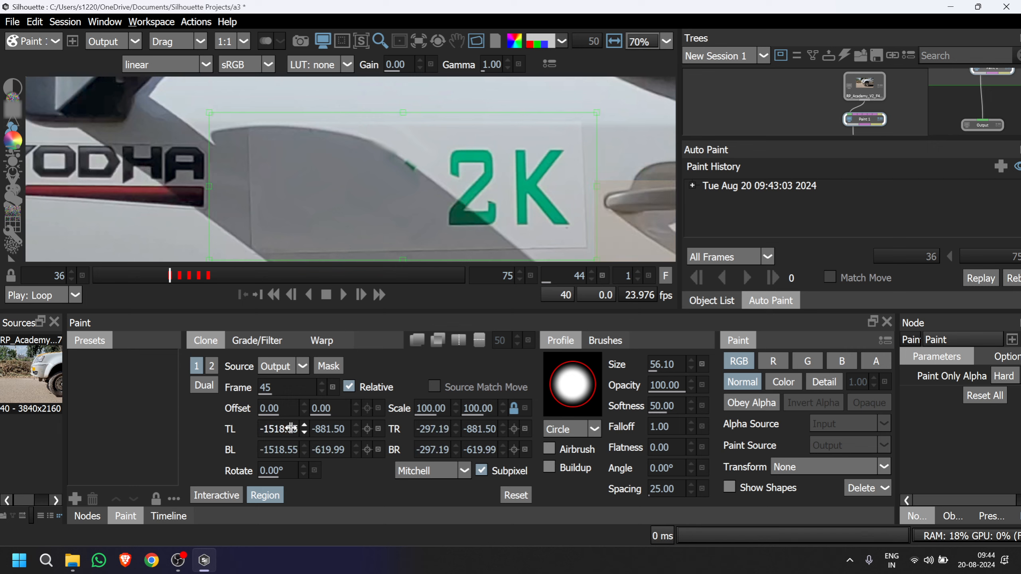
# Turn on interactive clone positioning and move source frame 45 to offset -278.48, -10.18 to align it with the sticker on frame 44.
pyautogui.click(215, 495)
pyautogui.scroll(-4, 385, 201)
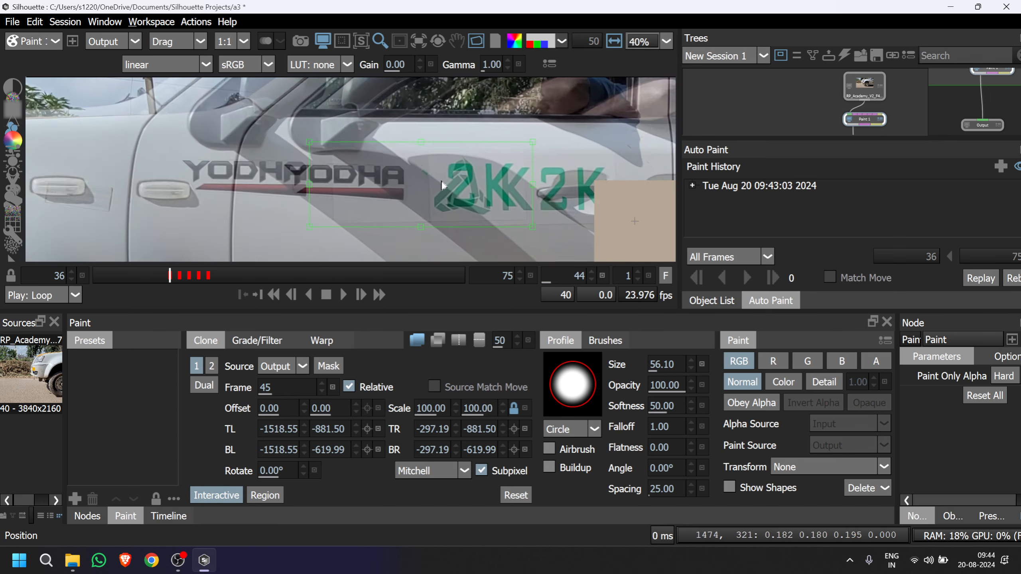
pyautogui.moveTo(380, 194)
pyautogui.mouseDown()
pyautogui.moveTo(364, 193)
pyautogui.moveTo(388, 189)
pyautogui.moveTo(406, 209)
pyautogui.moveTo(482, 206)
pyautogui.moveTo(325, 204)
pyautogui.moveTo(552, 207)
pyautogui.mouseUp()
pyautogui.scroll(4, 389, 188)
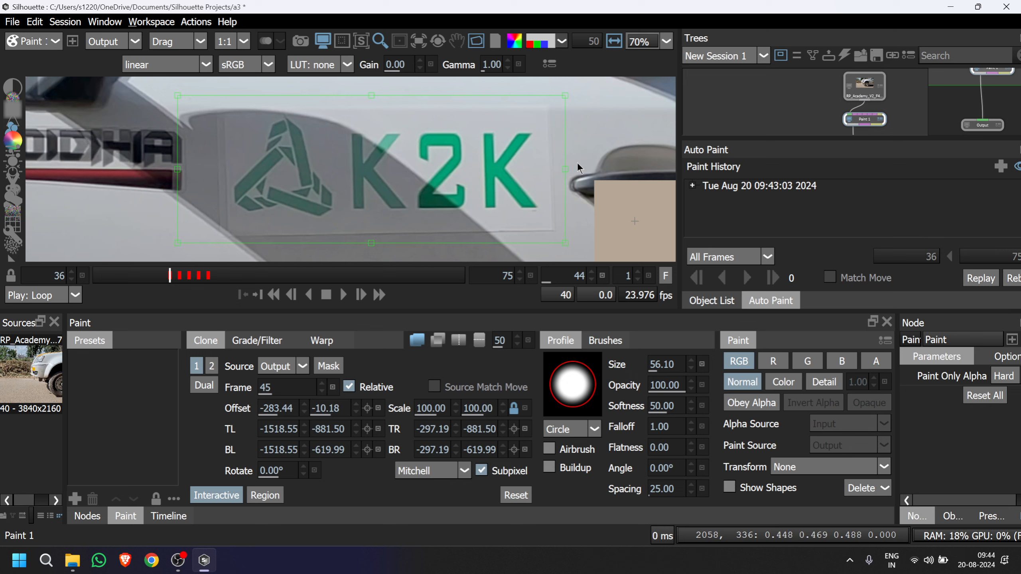
pyautogui.scroll(1, 530, 193)
pyautogui.moveTo(519, 206); pyautogui.dragTo(516, 206)
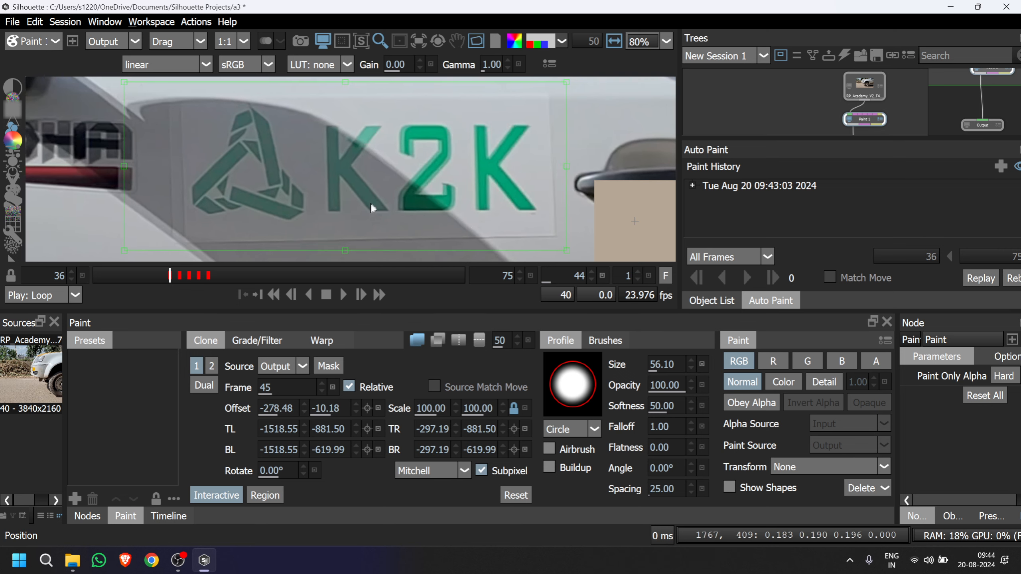
# Warp the clone source's lower-left corner to -1477.70, -621.22 and upper-left corner to -1481.50, -874.68 to match frame 44.
pyautogui.moveTo(128, 254); pyautogui.dragTo(139, 253)
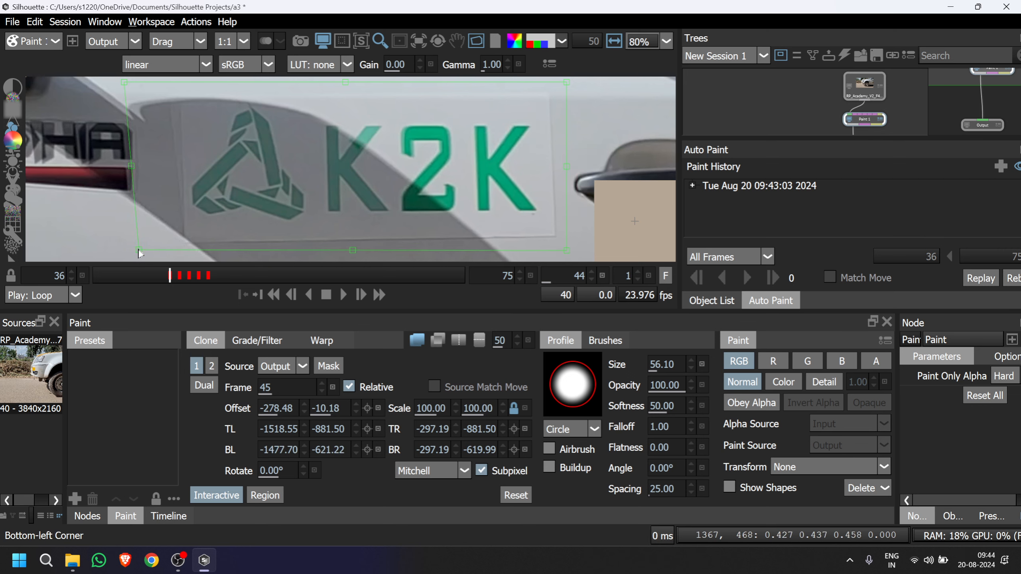
pyautogui.moveTo(165, 171); pyautogui.dragTo(175, 207)
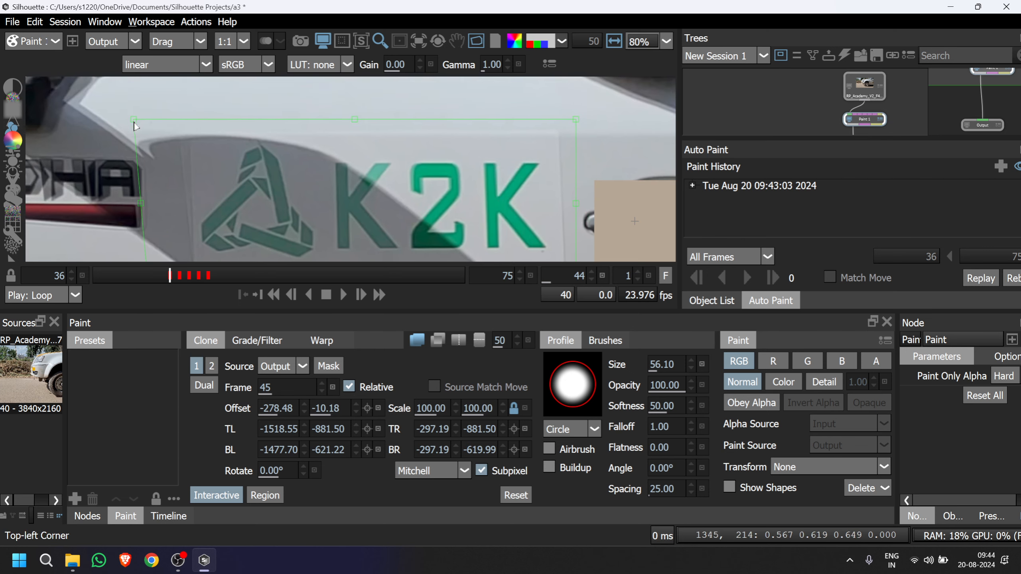
pyautogui.moveTo(134, 123); pyautogui.dragTo(147, 124)
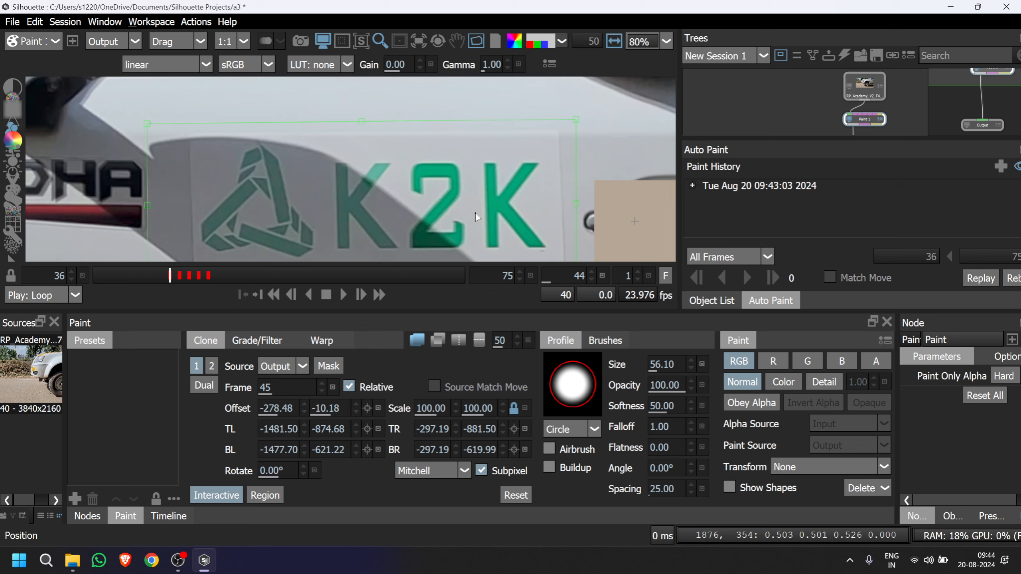
pyautogui.moveTo(466, 205); pyautogui.dragTo(420, 147)
pyautogui.scroll(-1, 416, 156)
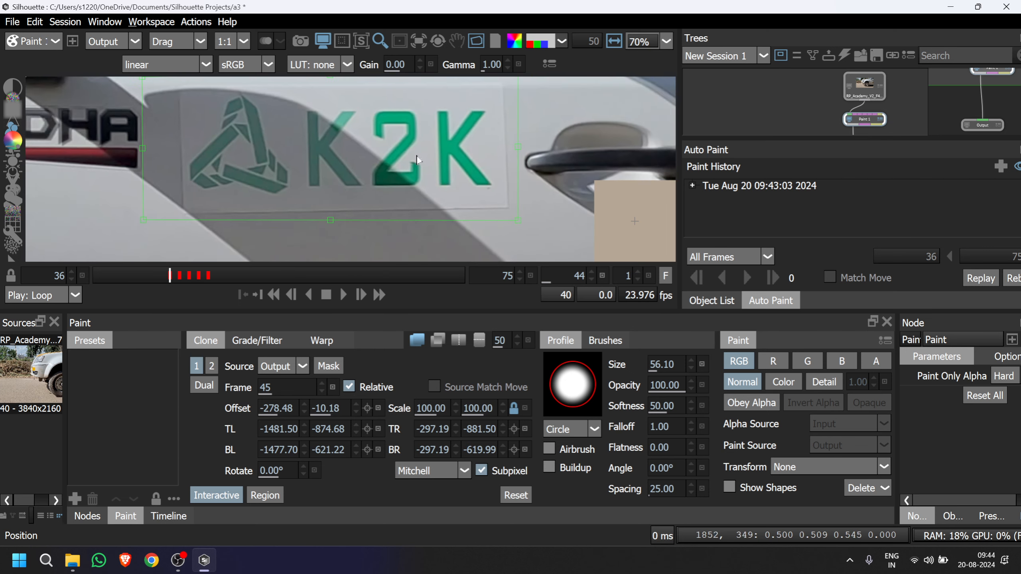
# Turn off interactive positioning, clone source frame 45 over the triangle logo on frame 44, and inspect the cleaned door area.
pyautogui.click(219, 489)
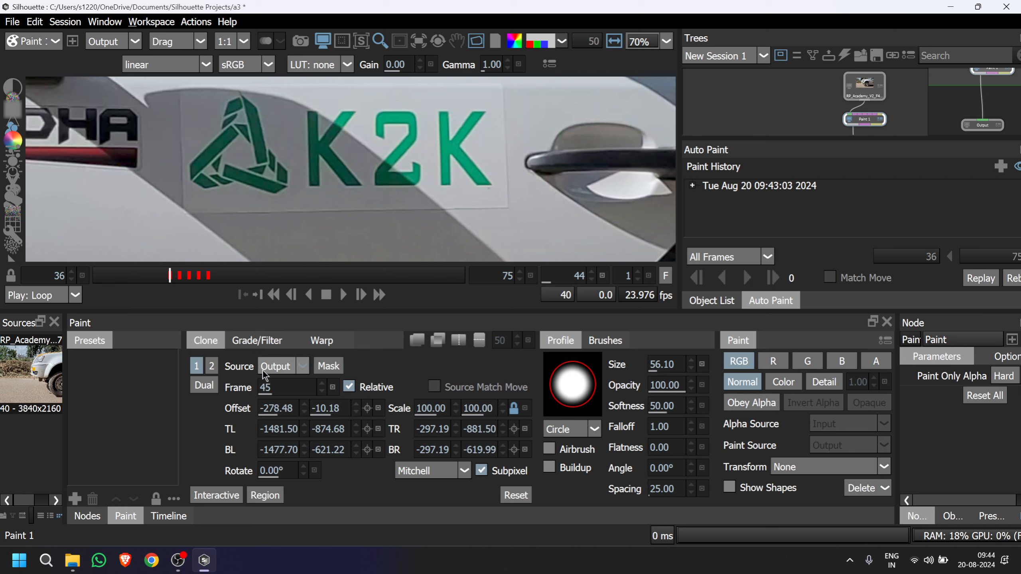
pyautogui.moveTo(269, 173)
pyautogui.mouseDown()
pyautogui.moveTo(233, 114)
pyautogui.moveTo(213, 124)
pyautogui.moveTo(217, 167)
pyautogui.moveTo(202, 169)
pyautogui.moveTo(272, 174)
pyautogui.mouseUp()
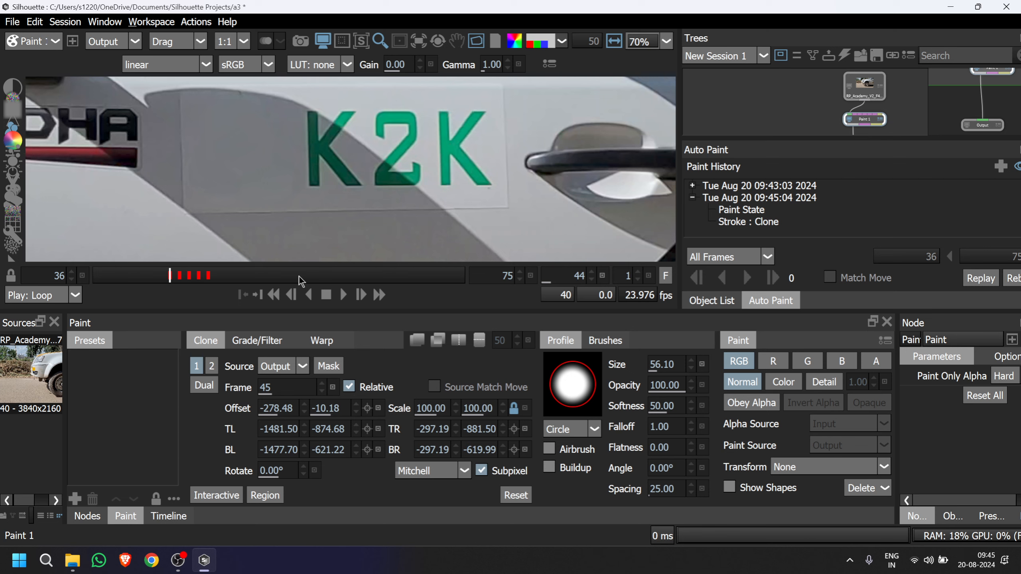
pyautogui.scroll(-2, 333, 165)
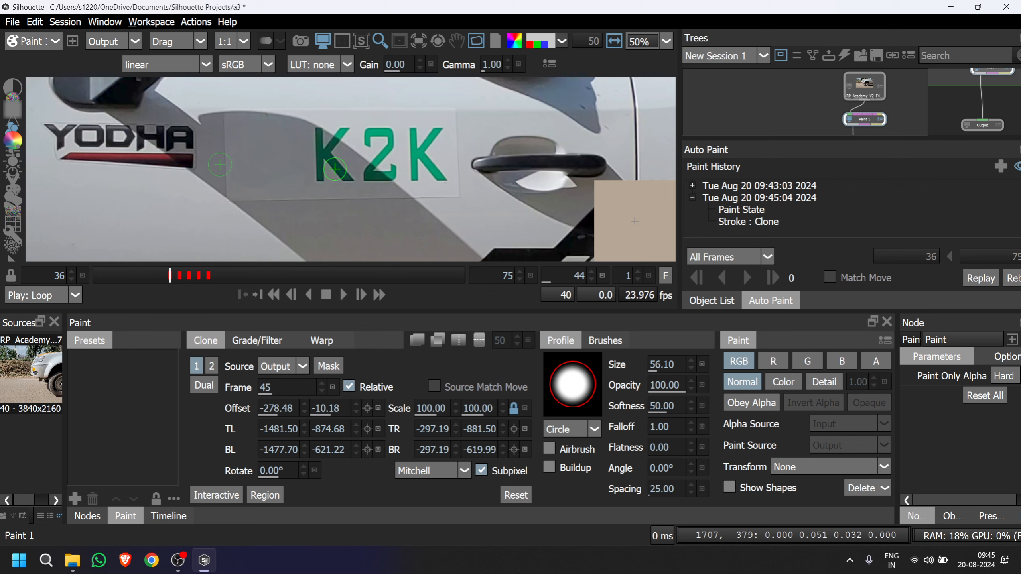
pyautogui.moveTo(334, 166); pyautogui.dragTo(259, 198)
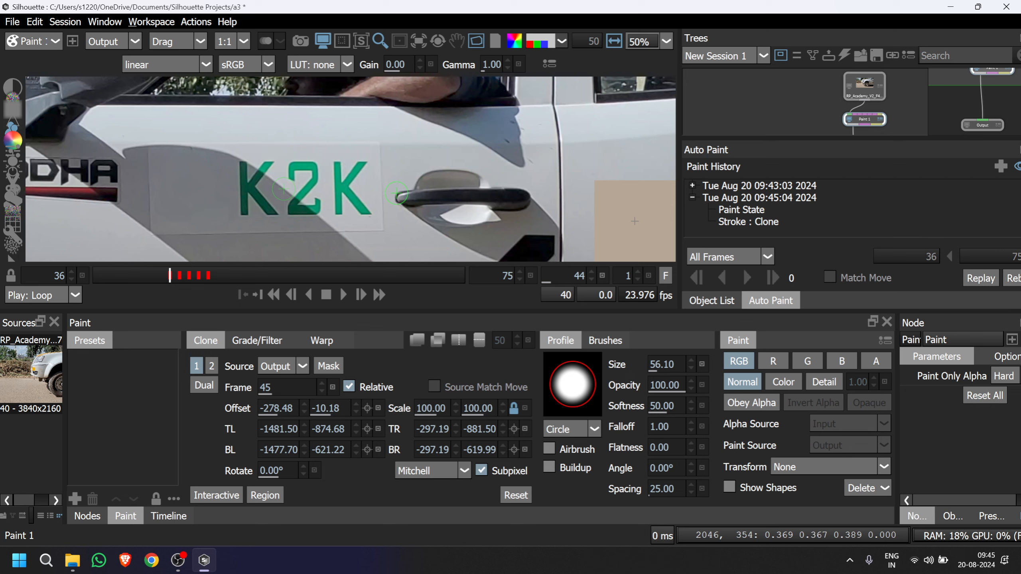
pyautogui.scroll(-5, 396, 193)
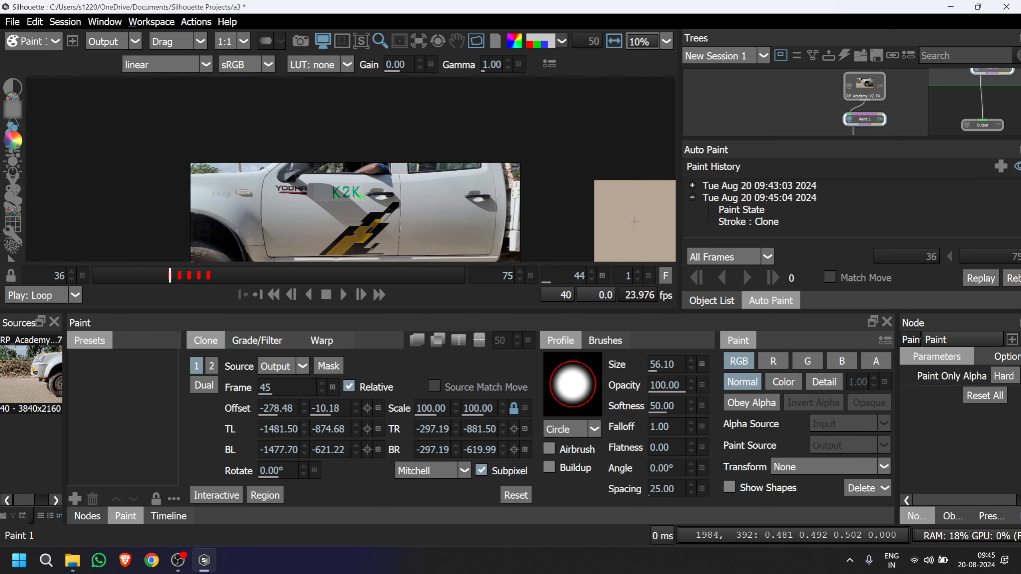
pyautogui.scroll(4, 386, 211)
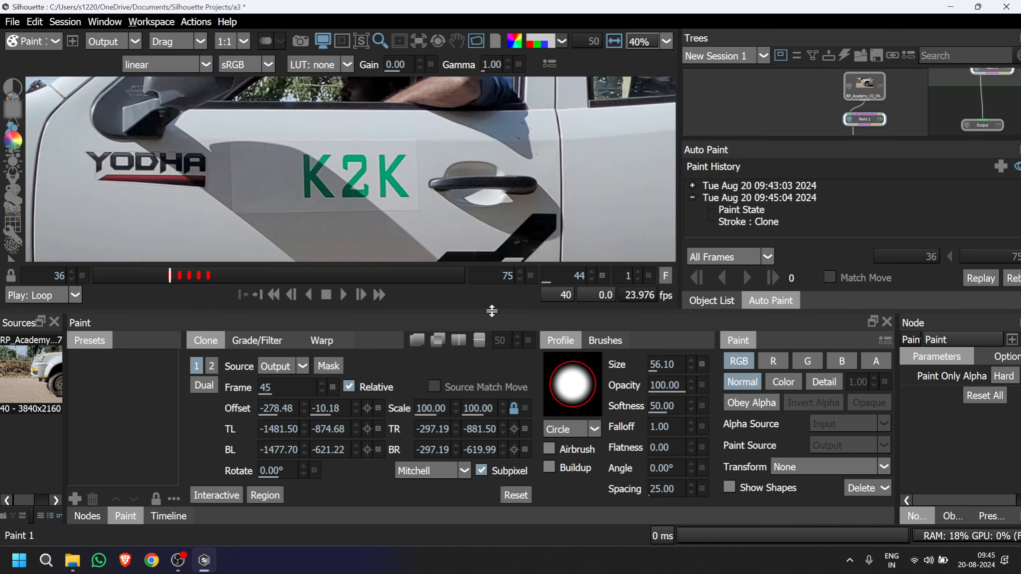
# Enlarge the paint settings area and open the media import dialog at the parent RP_Academy_V2_F40 folder.
pyautogui.moveTo(492, 313); pyautogui.dragTo(492, 272)
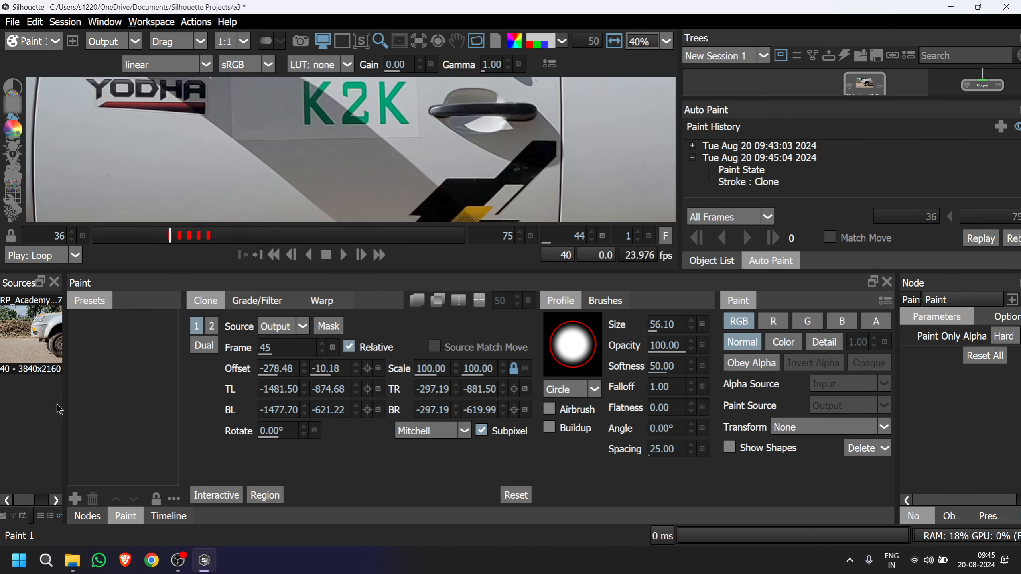
pyautogui.doubleClick(45, 416)
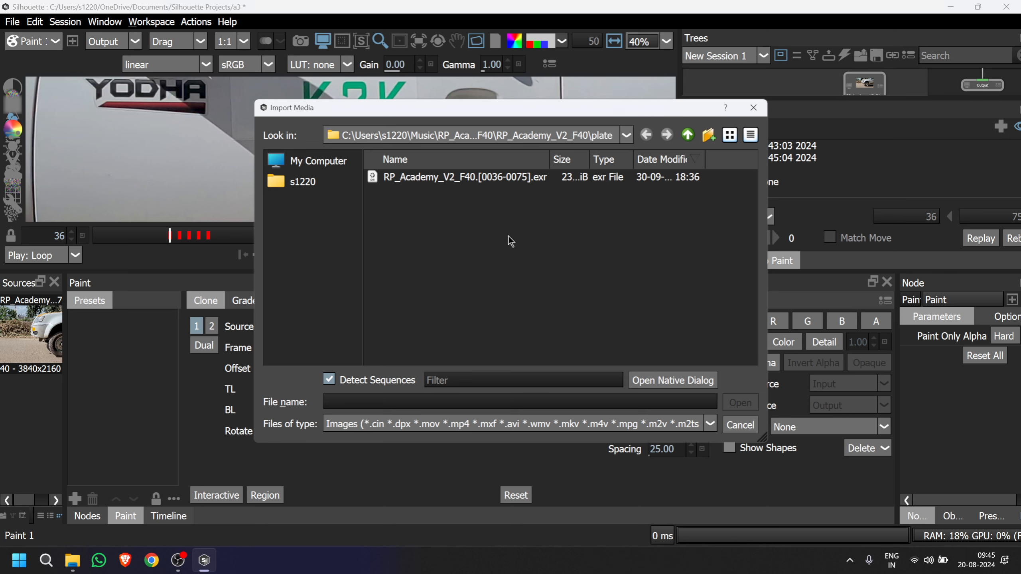
pyautogui.click(688, 135)
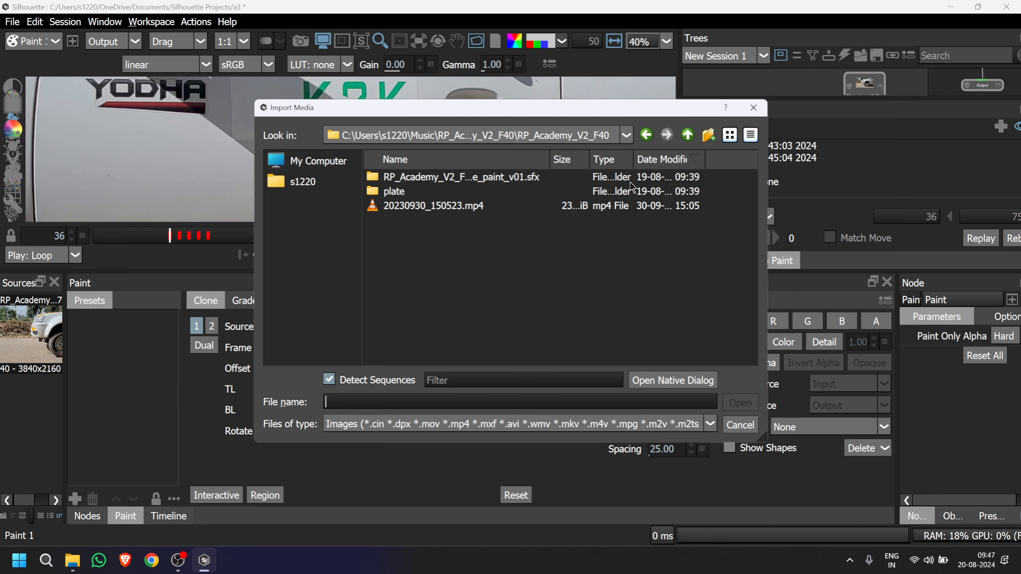
pyautogui.click(177, 560)
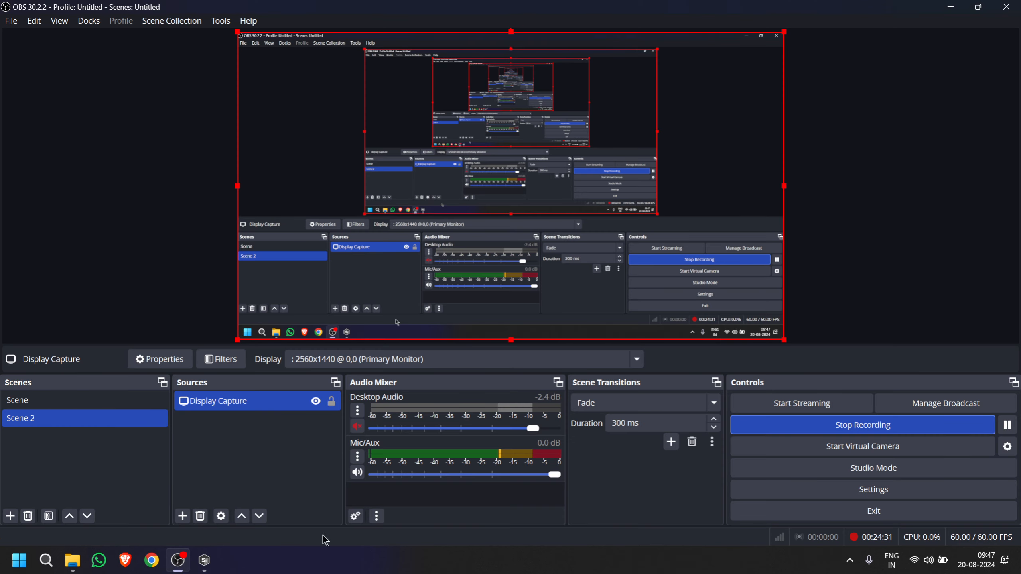